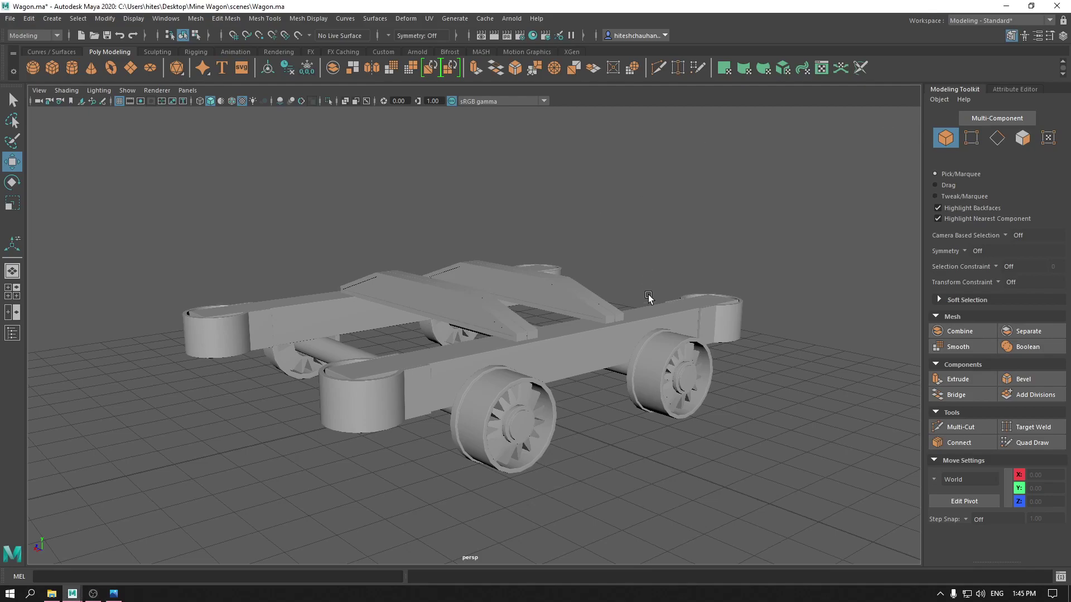
# Create a polygon cube and raise it above the wagon chassis to about Y 3.83.
pyautogui.keyDown('alt'); pyautogui.moveTo(648, 295); pyautogui.dragTo(697, 273); pyautogui.keyUp('alt')
pyautogui.keyDown('alt'); pyautogui.moveTo(484, 306); pyautogui.dragTo(553, 269); pyautogui.keyUp('alt')
pyautogui.keyDown('shift'); pyautogui.rightClick(531, 229); pyautogui.keyUp('shift')
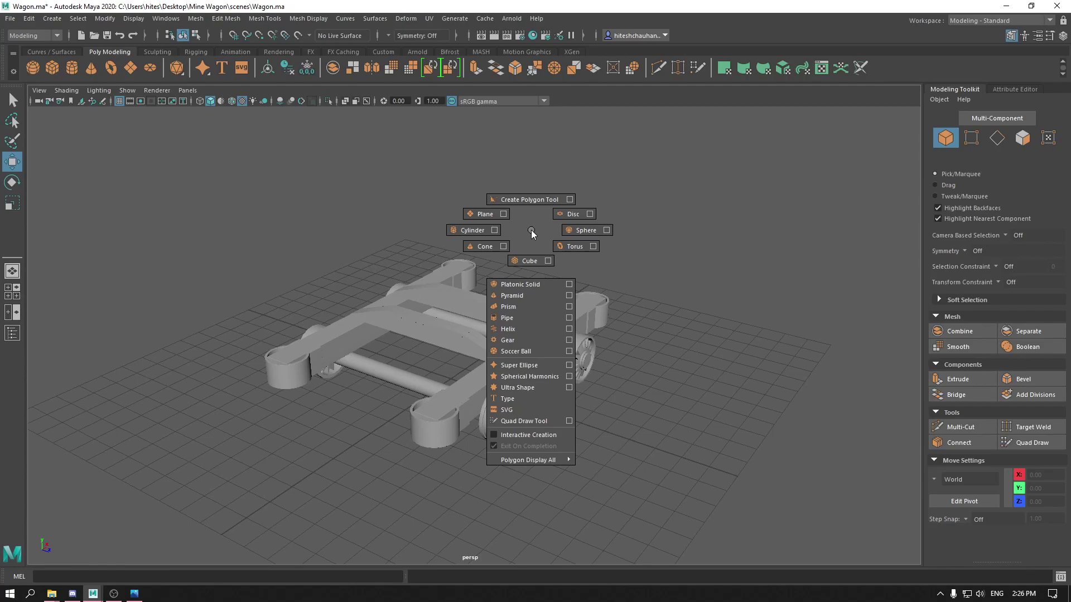
pyautogui.click(531, 262)
pyautogui.moveTo(466, 352); pyautogui.dragTo(467, 243)
# Set the cube's width to 7 and its height to 5.
pyautogui.keyDown('alt'); pyautogui.moveTo(503, 283); pyautogui.dragTo(468, 301); pyautogui.keyUp('alt')
pyautogui.keyDown('alt'); pyautogui.moveTo(468, 302); pyautogui.dragTo(484, 385, button='right'); pyautogui.keyUp('alt')
pyautogui.press('t')
pyautogui.keyDown('alt'); pyautogui.moveTo(517, 329); pyautogui.dragTo(509, 285, button='right'); pyautogui.keyUp('alt')
pyautogui.keyDown('alt'); pyautogui.moveTo(510, 284); pyautogui.dragTo(539, 299); pyautogui.keyUp('alt')
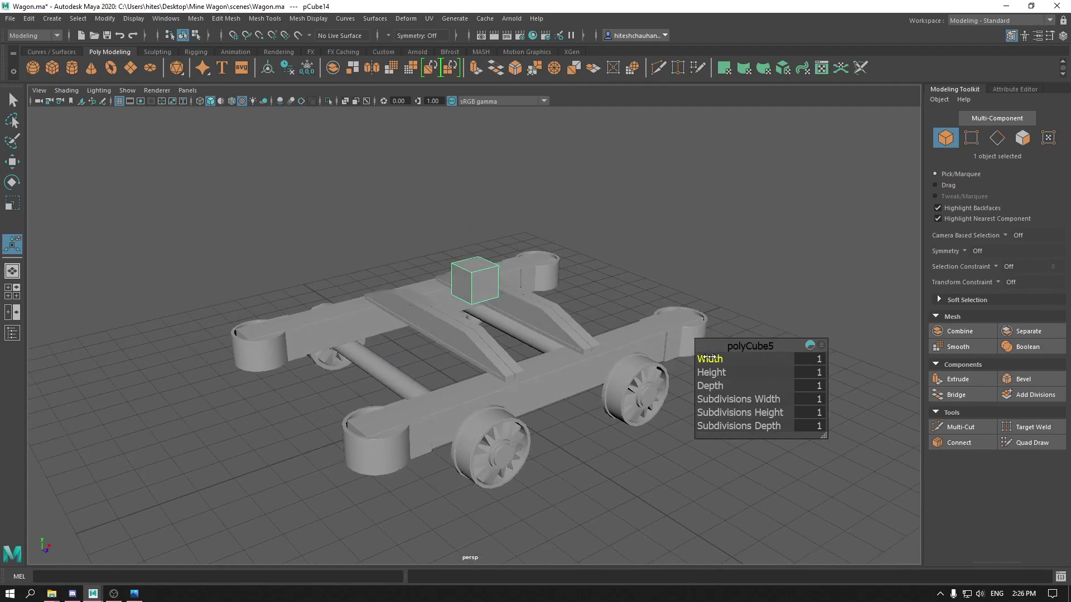
pyautogui.moveTo(710, 356); pyautogui.dragTo(748, 363)
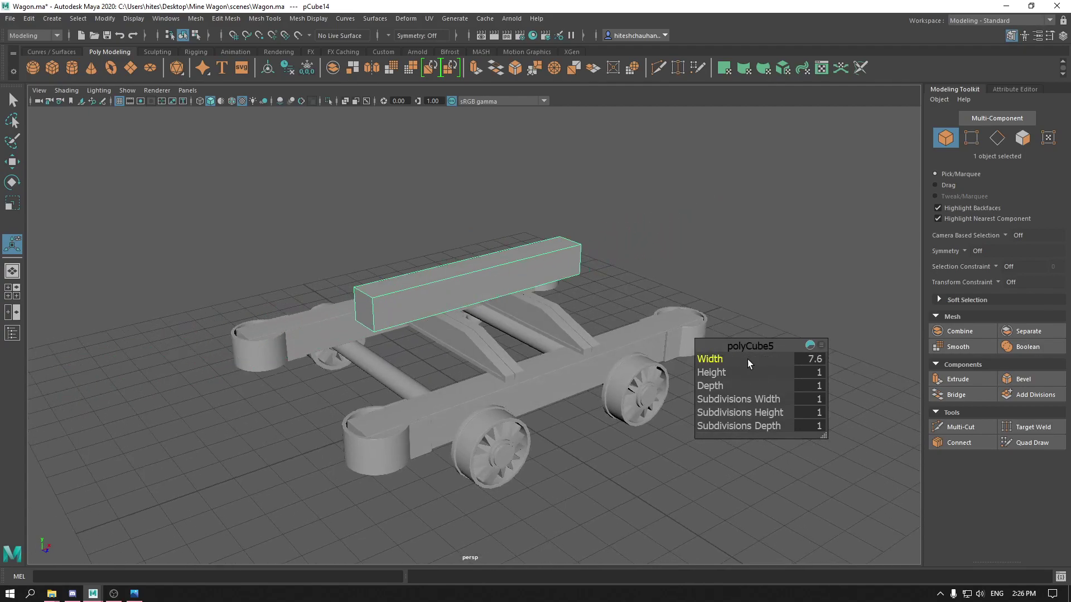
pyautogui.keyDown('alt'); pyautogui.moveTo(806, 347); pyautogui.dragTo(707, 349); pyautogui.keyUp('alt')
pyautogui.click(809, 357)
pyautogui.write('7')
pyautogui.press('Return')
pyautogui.press('Tab')
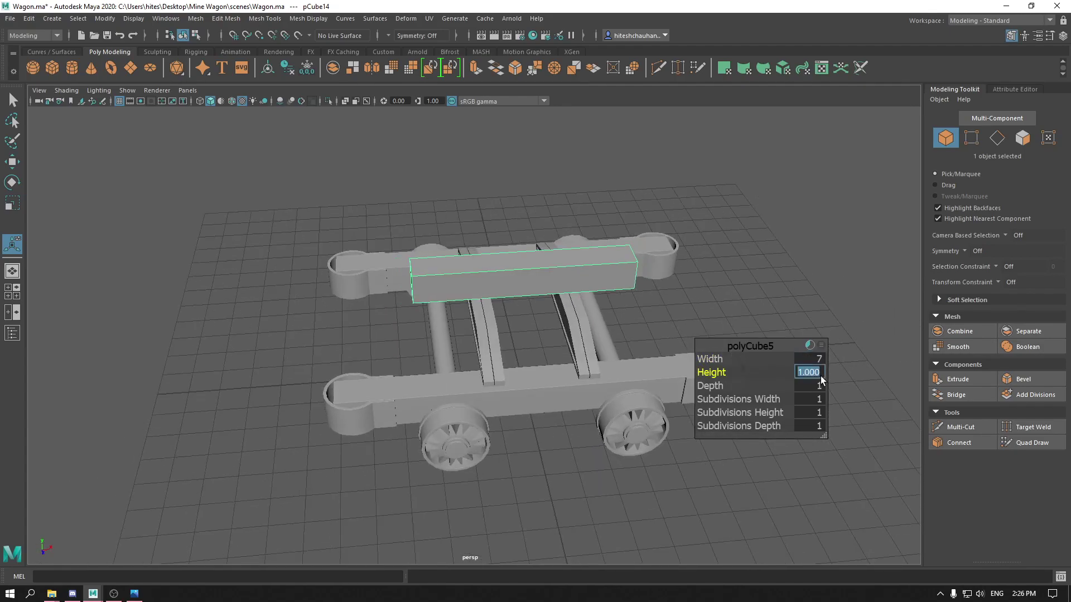
pyautogui.write('5')
pyautogui.press('Return')
# Try depths of 4 and 6 for the cube.
pyautogui.moveTo(714, 389); pyautogui.dragTo(850, 405)
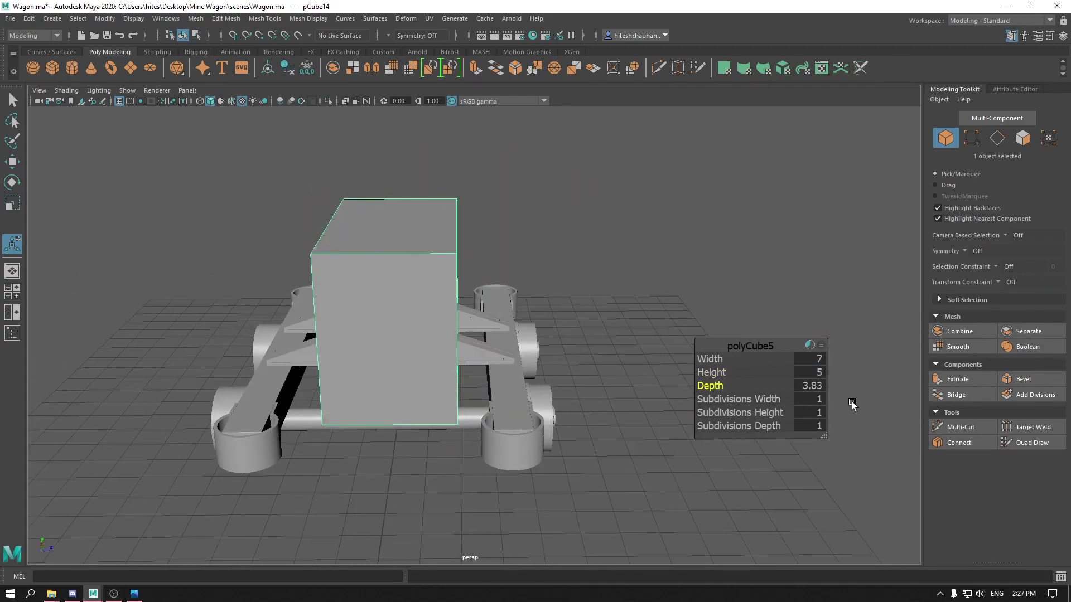
pyautogui.doubleClick(812, 386)
pyautogui.write('4')
pyautogui.press('Return')
pyautogui.keyDown('alt'); pyautogui.moveTo(443, 290); pyautogui.dragTo(536, 334); pyautogui.keyUp('alt')
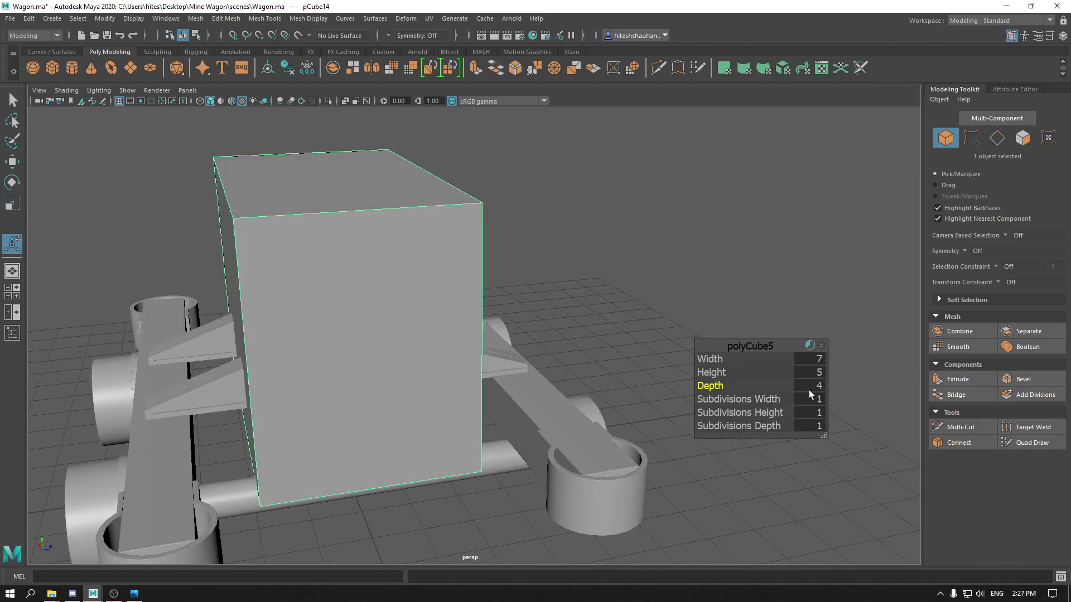
pyautogui.click(756, 343)
pyautogui.write('6')
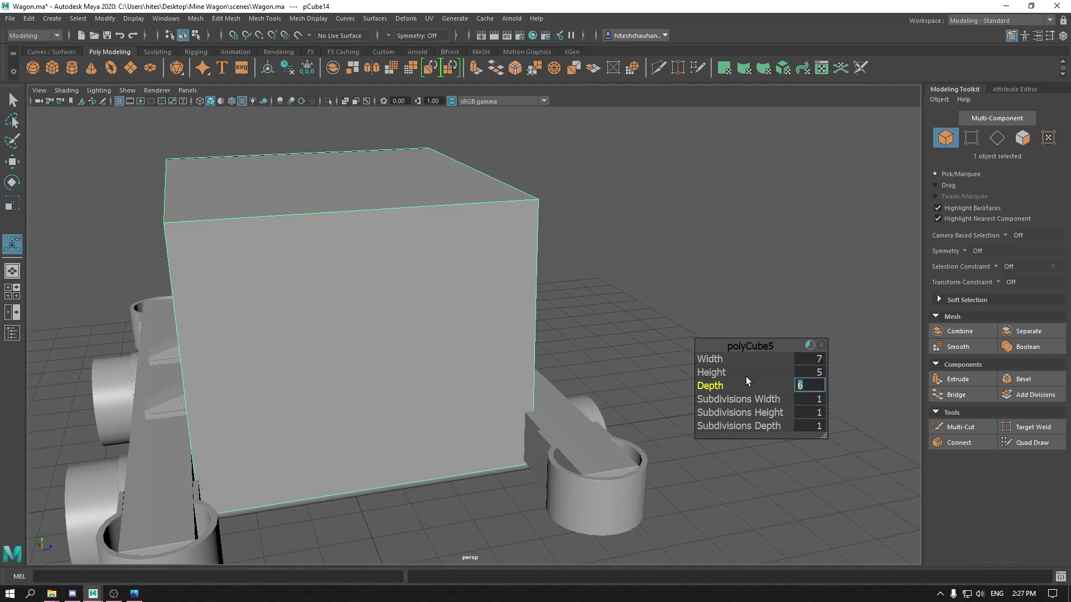
pyautogui.press('Return')
pyautogui.press('w')
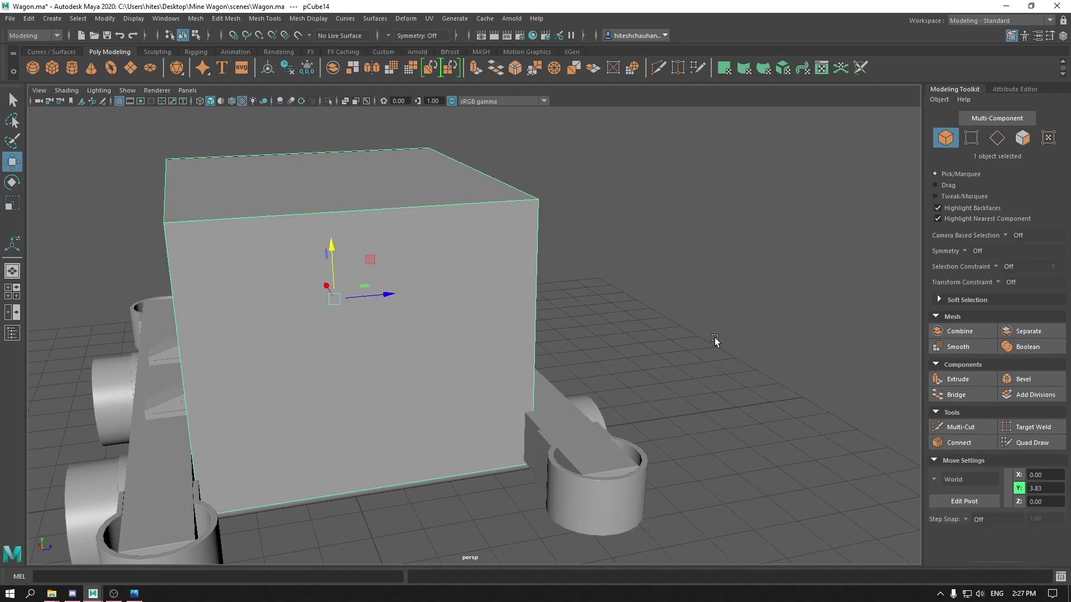
pyautogui.moveTo(406, 322)
pyautogui.keyDown('alt'); pyautogui.mouseDown()
pyautogui.moveTo(392, 341)
pyautogui.moveTo(391, 330)
pyautogui.mouseUp(); pyautogui.keyUp('alt')
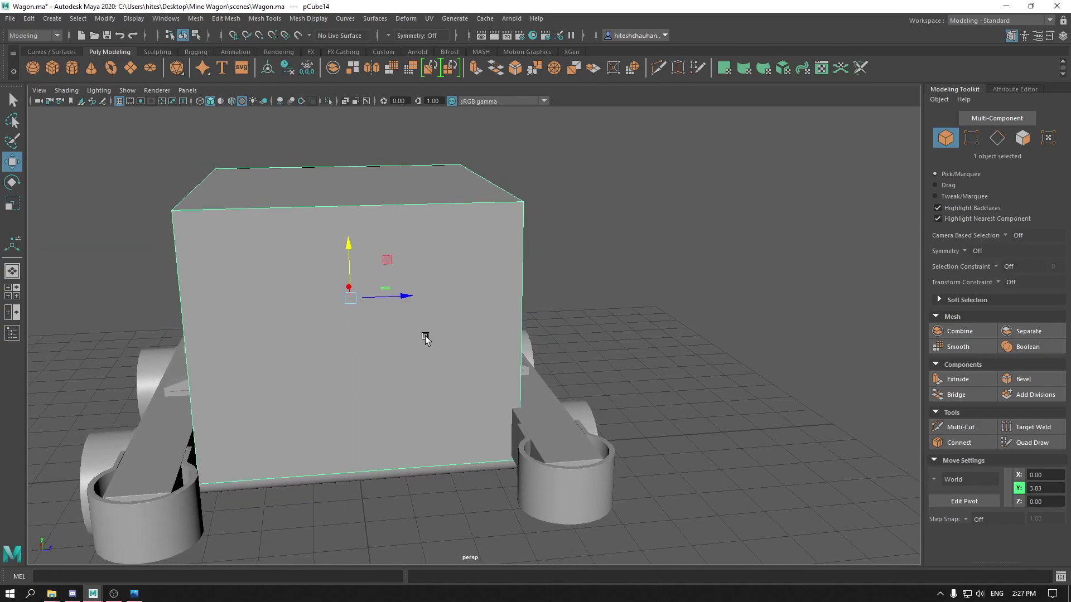
# Set the cube's depth to 8.
pyautogui.press('t')
pyautogui.click(815, 386)
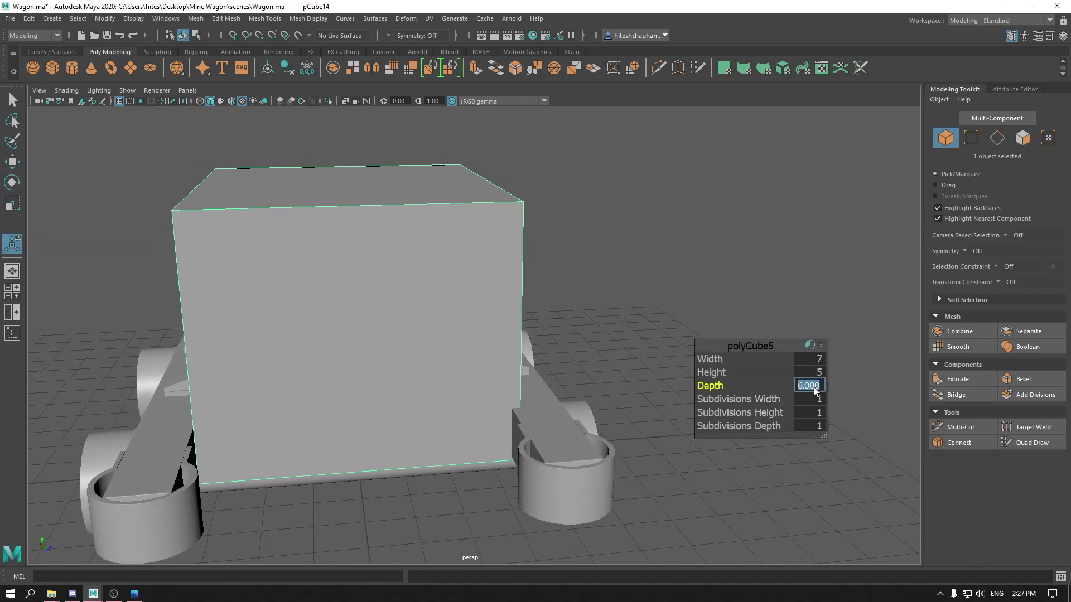
pyautogui.write('7')
pyautogui.press('Return')
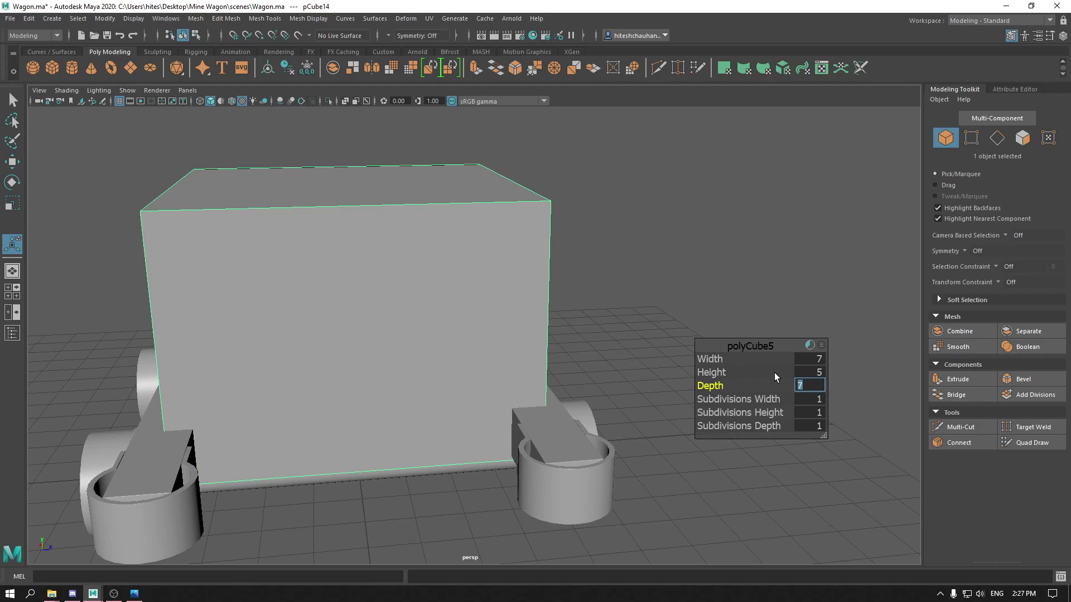
pyautogui.write('8')
pyautogui.press('Return')
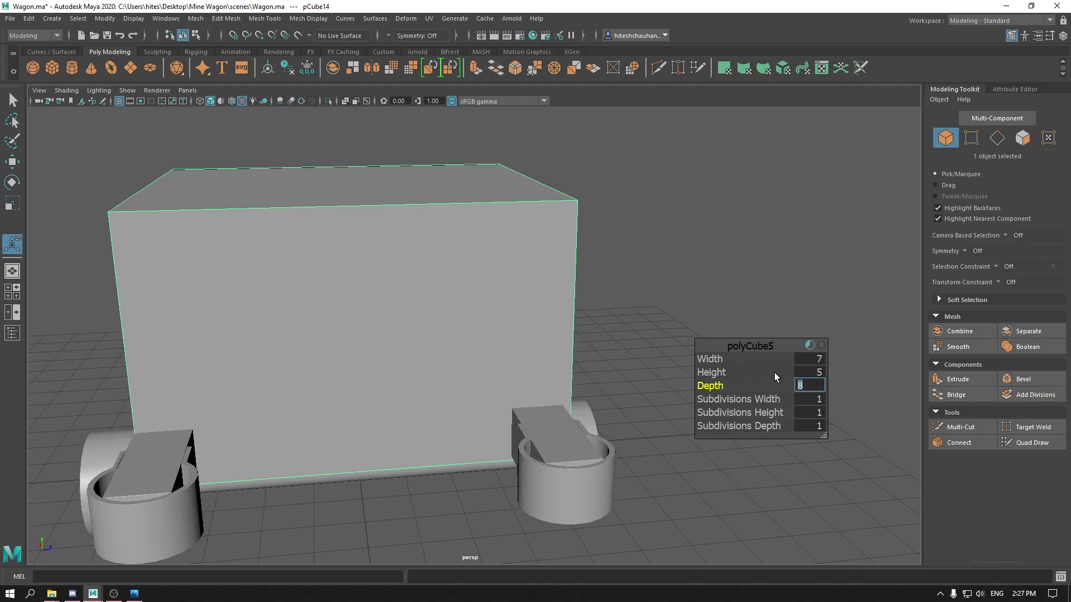
# Raise the box above the chassis to about Y 5.87.
pyautogui.press('w')
pyautogui.keyDown('alt'); pyautogui.moveTo(519, 380); pyautogui.dragTo(408, 343); pyautogui.keyUp('alt')
pyautogui.moveTo(487, 270); pyautogui.dragTo(508, 275)
pyautogui.keyDown('alt'); pyautogui.moveTo(510, 275); pyautogui.dragTo(537, 202, button='right'); pyautogui.keyUp('alt')
# Delete all of the box's faces except the end face at X -3.50, and return to object mode.
pyautogui.keyDown('alt'); pyautogui.moveTo(577, 187); pyautogui.dragTo(454, 216); pyautogui.keyUp('alt')
pyautogui.moveTo(454, 212); pyautogui.dragTo(460, 244, button='right')
pyautogui.moveTo(462, 156); pyautogui.dragTo(650, 441)
pyautogui.press('Delete')
pyautogui.keyDown('alt'); pyautogui.moveTo(540, 325); pyautogui.dragTo(622, 306); pyautogui.keyUp('alt')
pyautogui.moveTo(544, 239); pyautogui.dragTo(595, 222, button='right')
# Switch to the left orthographic view and display wireframe on the shaded models.
pyautogui.moveTo(561, 258)
pyautogui.keyDown('alt'); pyautogui.mouseDown()
pyautogui.moveTo(597, 260)
pyautogui.moveTo(557, 245)
pyautogui.moveTo(557, 269)
pyautogui.moveTo(572, 276)
pyautogui.mouseUp(); pyautogui.keyUp('alt')
pyautogui.press('space')
pyautogui.press('space')
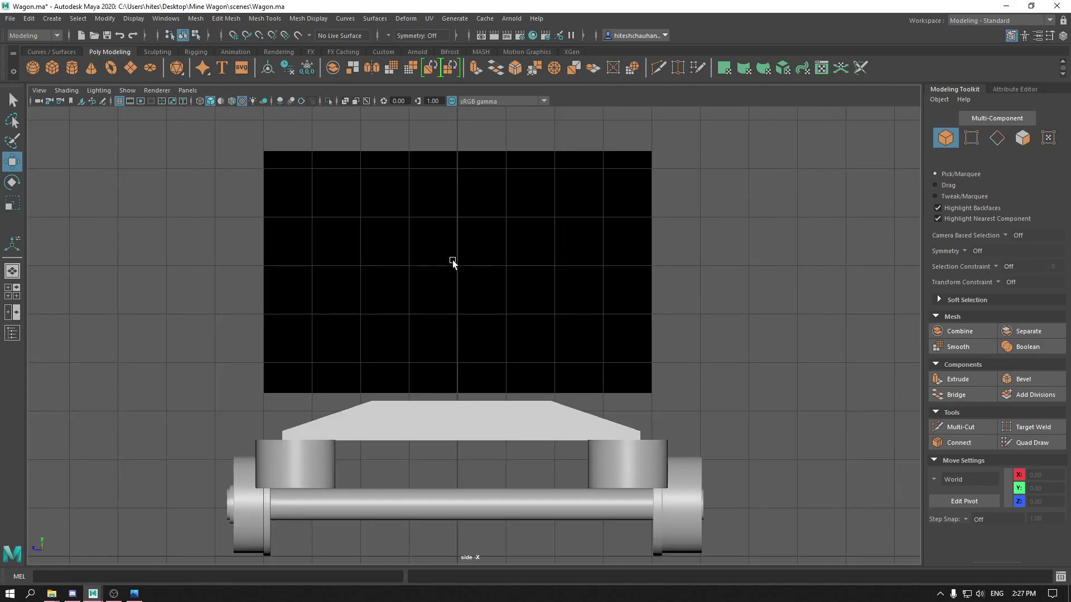
pyautogui.press('space')
pyautogui.moveTo(468, 259); pyautogui.dragTo(404, 238)
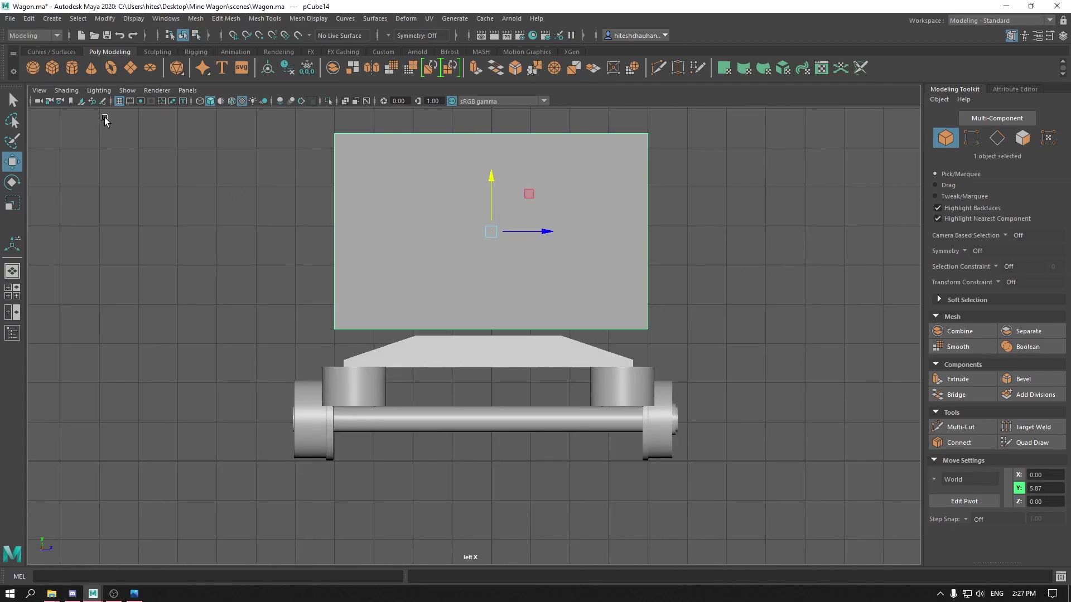
pyautogui.click(230, 101)
pyautogui.keyDown('alt'); pyautogui.moveTo(359, 231); pyautogui.dragTo(496, 370, button='right'); pyautogui.keyUp('alt')
pyautogui.keyDown('alt'); pyautogui.moveTo(496, 370); pyautogui.dragTo(478, 491, button='middle'); pyautogui.keyUp('alt')
# Move the end panel's two bottom vertices down to about Y 3.22, level with the top of the crossbeam.
pyautogui.click(568, 292)
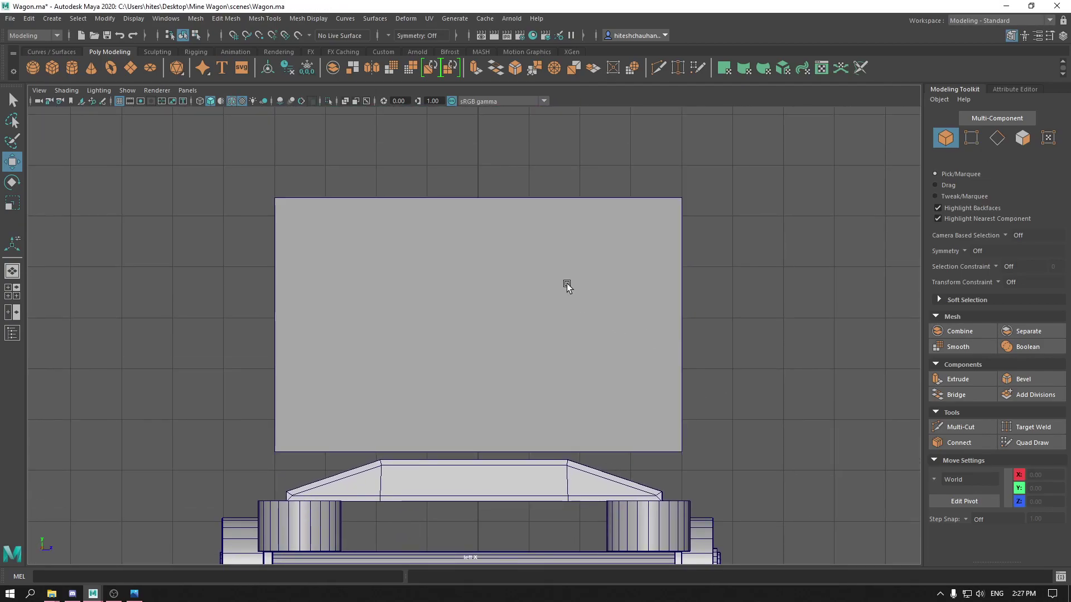
pyautogui.keyDown('alt'); pyautogui.moveTo(568, 293); pyautogui.dragTo(587, 412, button='right'); pyautogui.keyUp('alt')
pyautogui.click(565, 319)
pyautogui.moveTo(483, 264); pyautogui.dragTo(395, 275, button='right')
pyautogui.moveTo(162, 347); pyautogui.dragTo(290, 496)
pyautogui.moveTo(191, 375); pyautogui.dragTo(775, 516)
pyautogui.moveTo(480, 412); pyautogui.dragTo(479, 430)
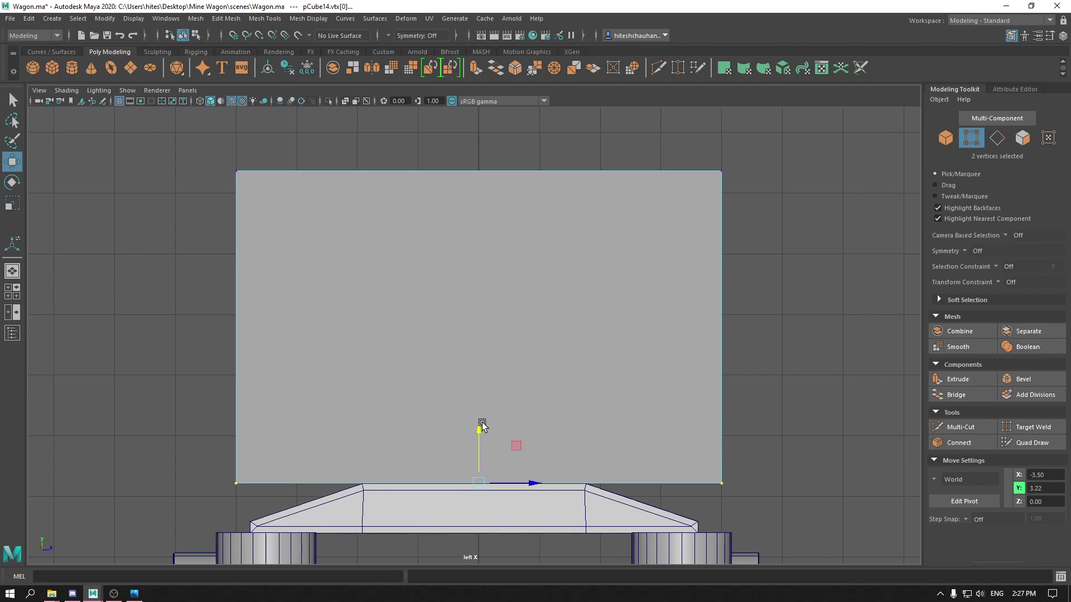
pyautogui.scroll(-4, 497, 445)
pyautogui.moveTo(424, 282); pyautogui.dragTo(497, 250, button='right')
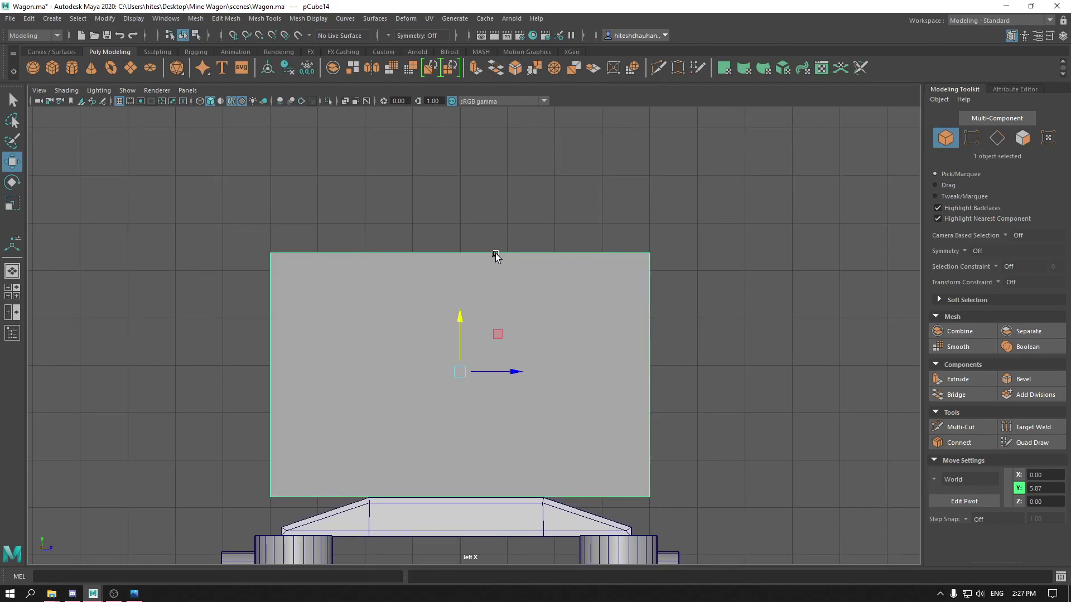
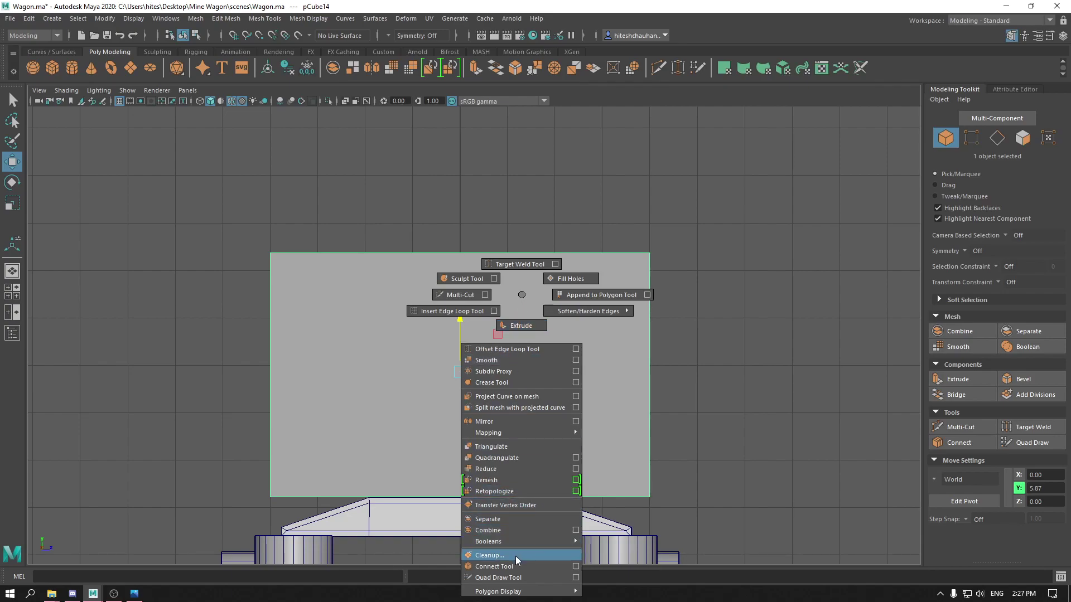
# Divide the end panel into vertical strips with the Connect tool, using 10 segments.
pyautogui.click(453, 491)
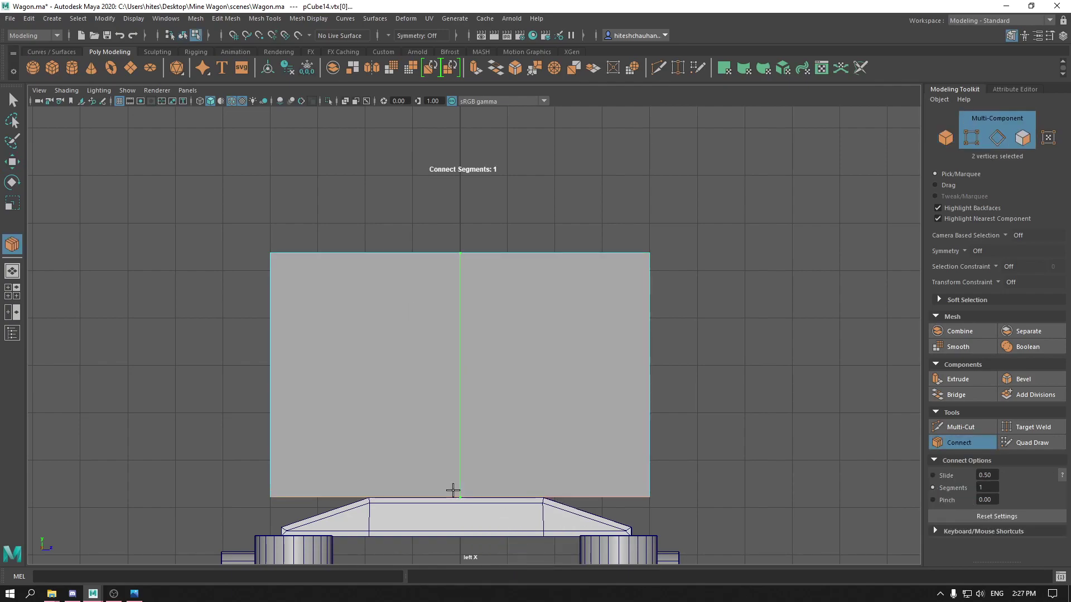
pyautogui.write('10')
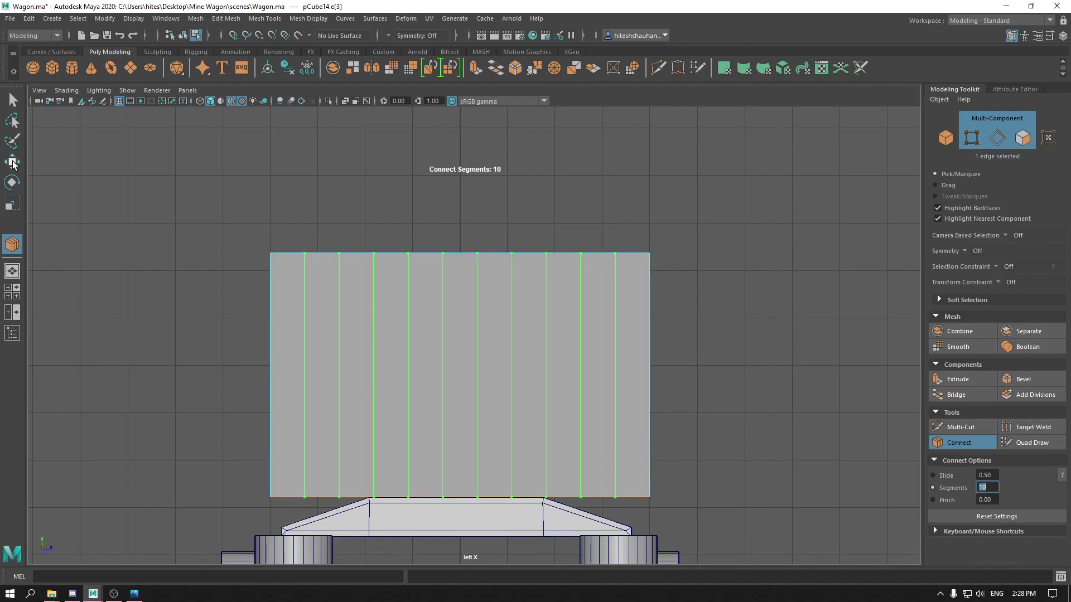
pyautogui.click(12, 163)
# Scale the end panel's bottom row of vertices inward so that the panel tapers downward.
pyautogui.keyDown('alt'); pyautogui.moveTo(467, 237); pyautogui.dragTo(462, 215, button='middle'); pyautogui.keyUp('alt')
pyautogui.rightClick(432, 180)
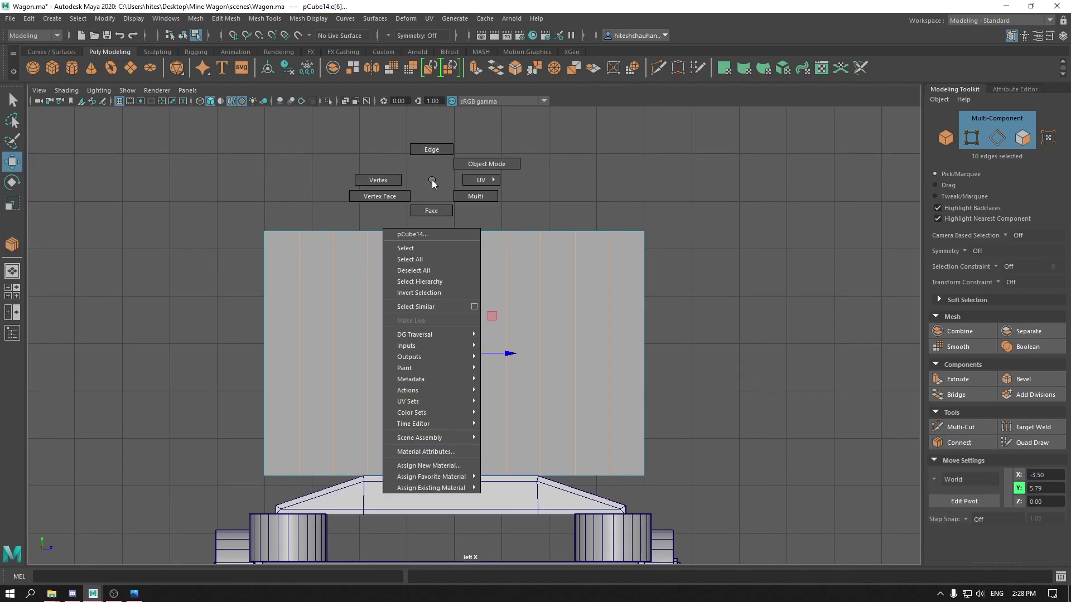
pyautogui.click(391, 182)
pyautogui.moveTo(210, 410); pyautogui.dragTo(725, 566)
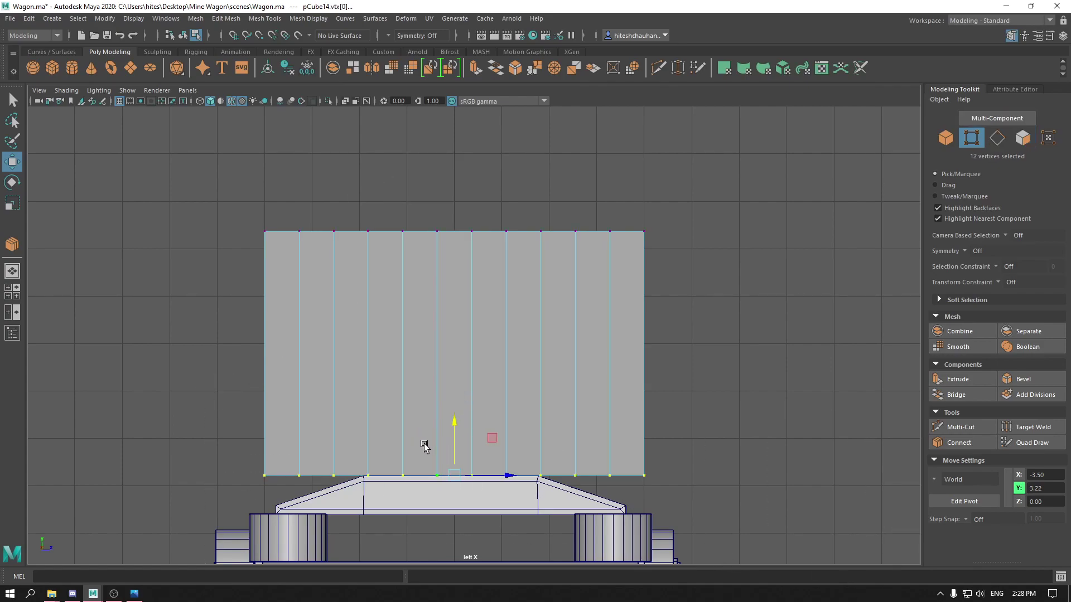
pyautogui.press('r')
pyautogui.moveTo(460, 478); pyautogui.dragTo(377, 478)
# Scale the end panel's top row of vertices slightly inward, then check the tapered shape in perspective in object mode.
pyautogui.moveTo(211, 181); pyautogui.dragTo(650, 248)
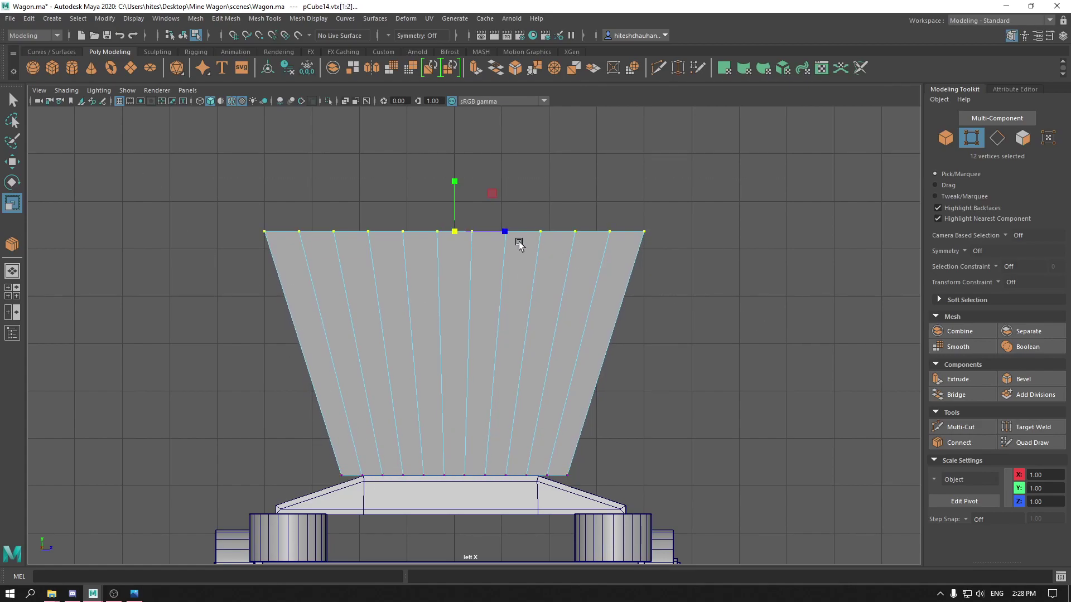
pyautogui.moveTo(456, 231); pyautogui.dragTo(467, 277)
pyautogui.press('w')
pyautogui.press('space')
pyautogui.moveTo(450, 251); pyautogui.dragTo(510, 227, button='right')
pyautogui.keyDown('alt'); pyautogui.moveTo(510, 227); pyautogui.dragTo(529, 225); pyautogui.keyUp('alt')
pyautogui.press('space')
pyautogui.press('space')
pyautogui.press('space')
pyautogui.press('space')
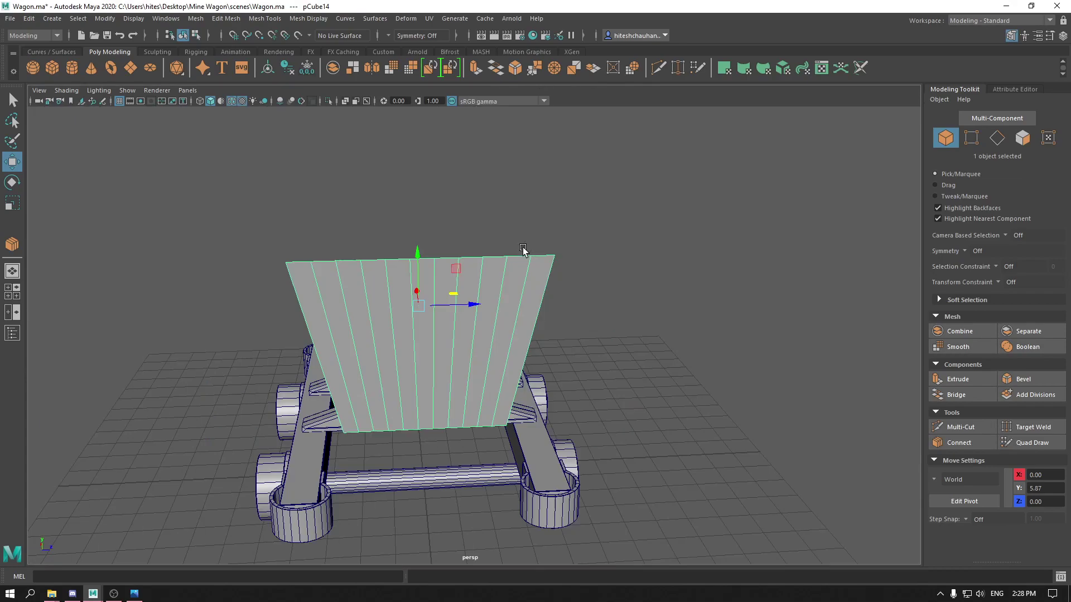
# Raise the tapered panel clear of the chassis in the left view, to about Y 7.30.
pyautogui.press('space')
pyautogui.moveTo(523, 250); pyautogui.dragTo(469, 224)
pyautogui.press('space')
pyautogui.press('space')
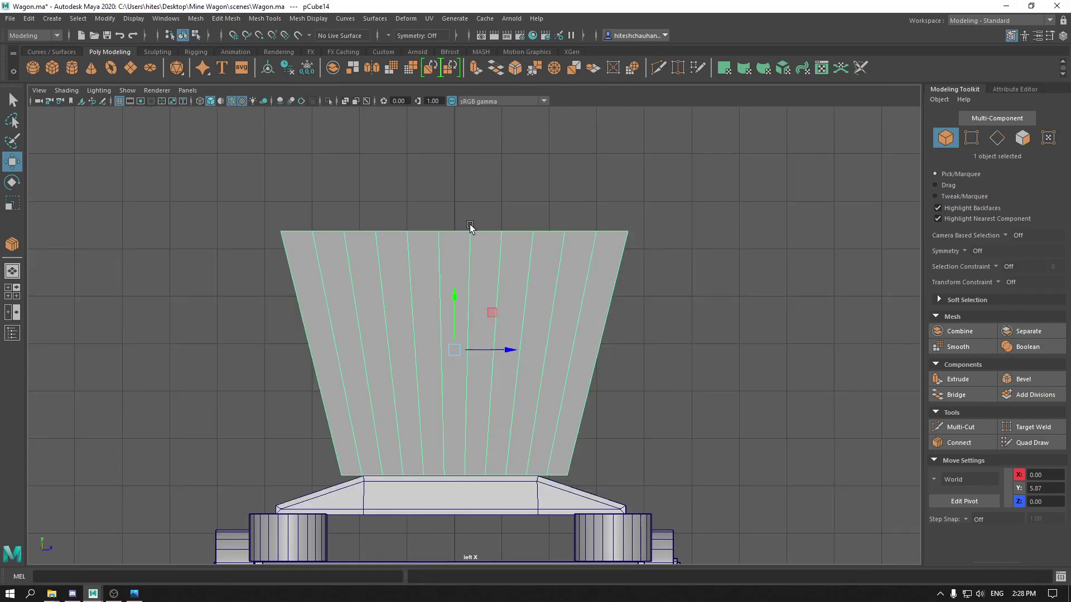
pyautogui.scroll(-3, 477, 260)
pyautogui.moveTo(459, 294); pyautogui.dragTo(459, 210)
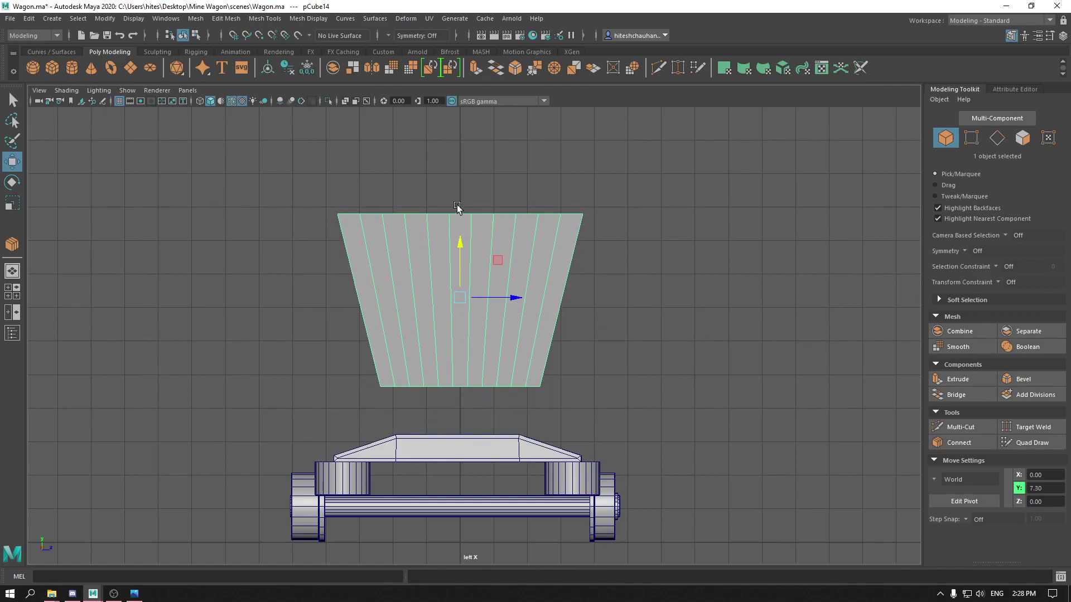
pyautogui.scroll(4, 569, 335)
pyautogui.click(688, 394)
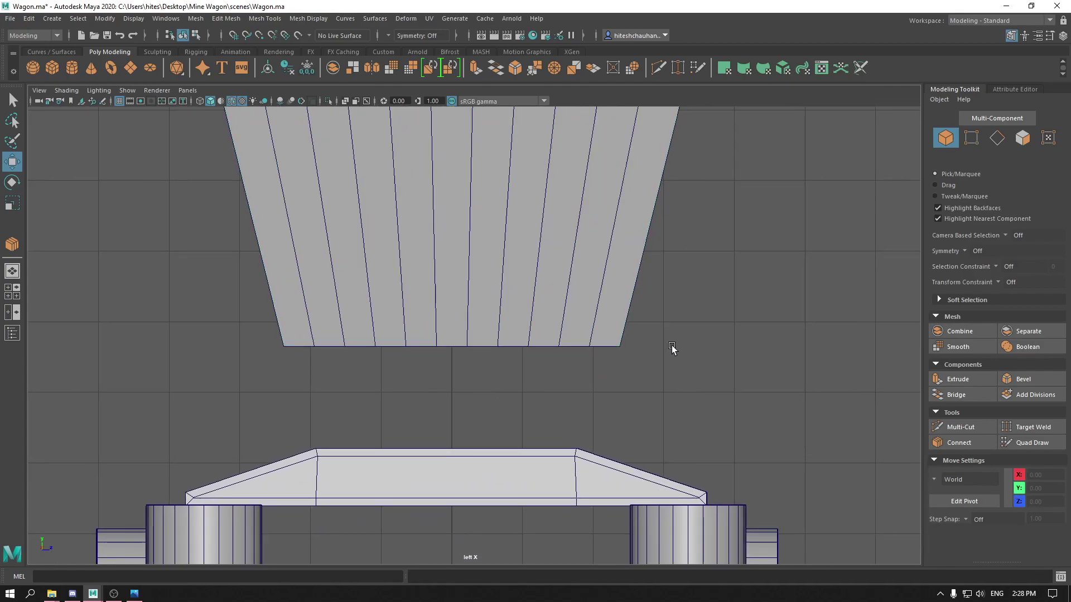
# Lower the ten inner vertices of the panel's bottom edge to about Y 4.50.
pyautogui.keyDown('alt'); pyautogui.moveTo(673, 348); pyautogui.dragTo(671, 356, button='middle'); pyautogui.keyUp('alt')
pyautogui.click(395, 302)
pyautogui.keyDown('alt'); pyautogui.moveTo(411, 304); pyautogui.dragTo(485, 316, button='right'); pyautogui.keyUp('alt')
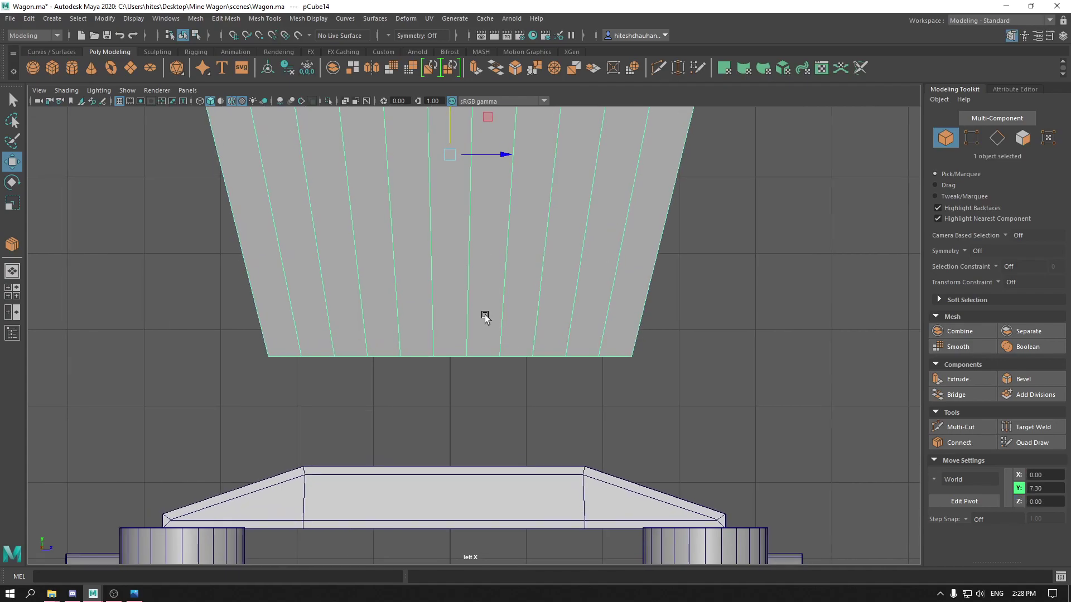
pyautogui.keyDown('alt'); pyautogui.moveTo(485, 316); pyautogui.dragTo(482, 349, button='middle'); pyautogui.keyUp('alt')
pyautogui.moveTo(413, 284); pyautogui.dragTo(351, 280, button='right')
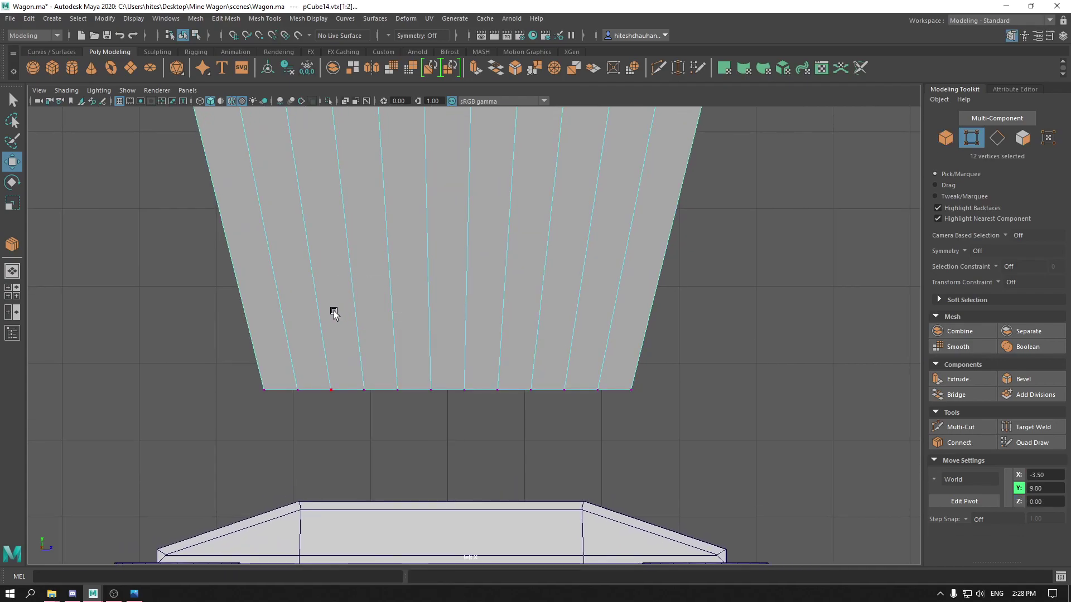
pyautogui.moveTo(269, 317); pyautogui.dragTo(610, 440)
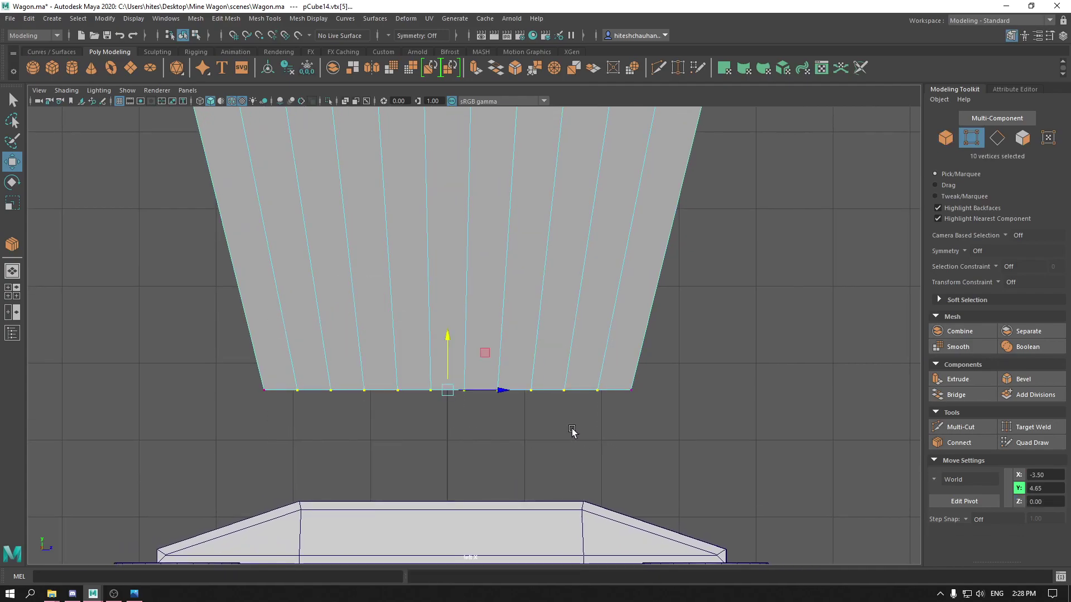
pyautogui.moveTo(447, 339); pyautogui.dragTo(442, 354)
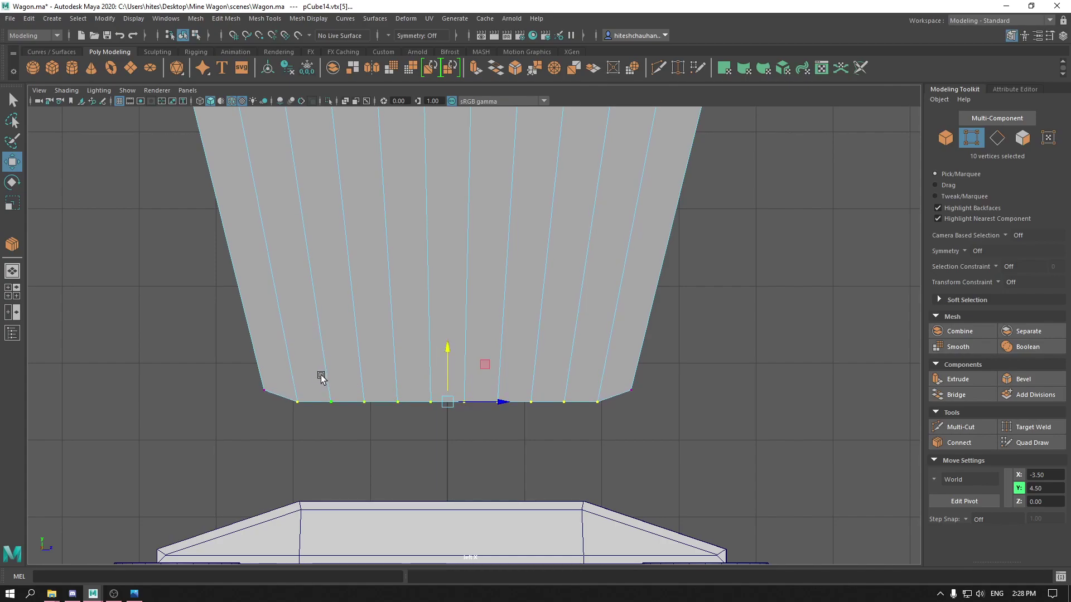
# Continue rounding the bottom edge by lowering its inner eight vertices, and then its inner six to about Y 4.24.
pyautogui.moveTo(321, 378); pyautogui.dragTo(581, 448)
pyautogui.moveTo(448, 356); pyautogui.dragTo(448, 367)
pyautogui.moveTo(342, 389); pyautogui.dragTo(544, 448)
pyautogui.moveTo(446, 366); pyautogui.dragTo(447, 375)
# Finish the rounded bottom edge by lowering its inner four vertices, and then the middle two to about Y 4.09.
pyautogui.moveTo(371, 392); pyautogui.dragTo(503, 453)
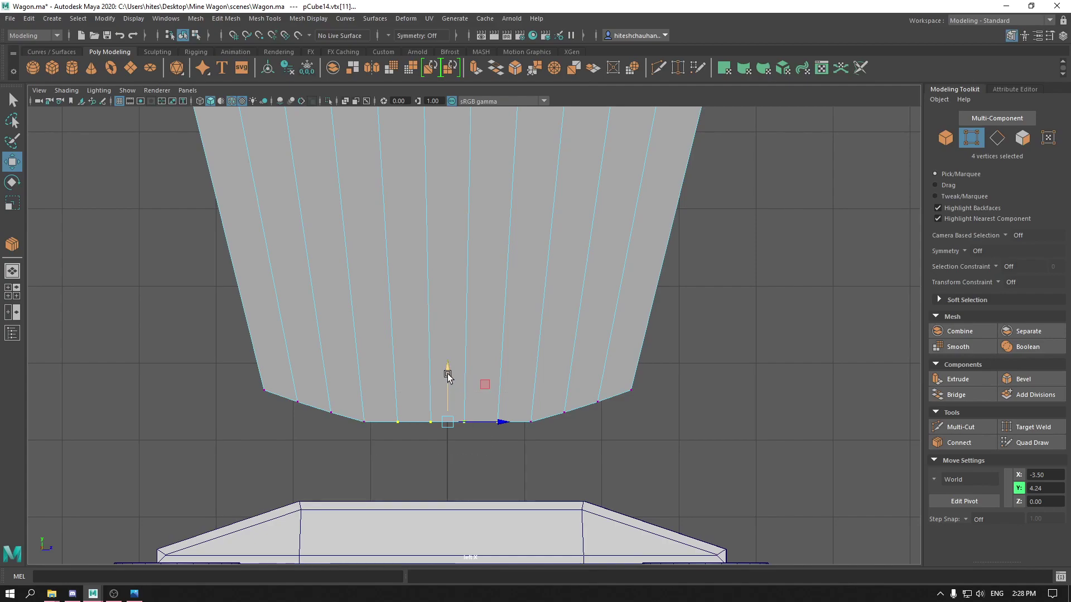
pyautogui.moveTo(447, 374); pyautogui.dragTo(446, 380)
pyautogui.moveTo(422, 415); pyautogui.dragTo(497, 474)
pyautogui.moveTo(447, 382); pyautogui.dragTo(447, 387)
pyautogui.scroll(-4, 478, 426)
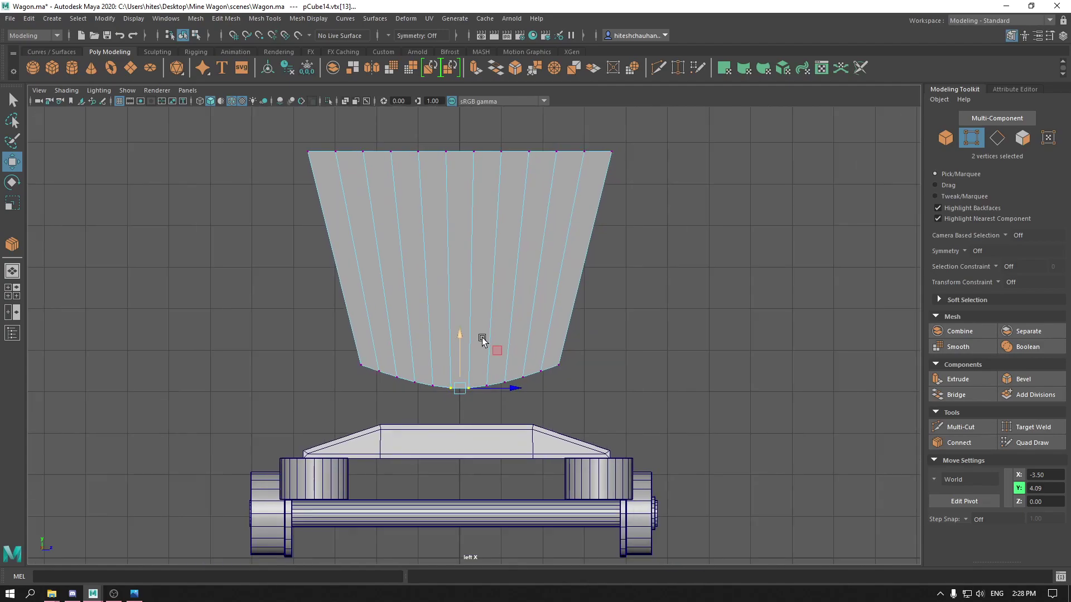
pyautogui.keyDown('alt'); pyautogui.moveTo(482, 338); pyautogui.dragTo(477, 407, button='middle'); pyautogui.keyUp('alt')
pyautogui.moveTo(574, 288); pyautogui.dragTo(641, 266, button='right')
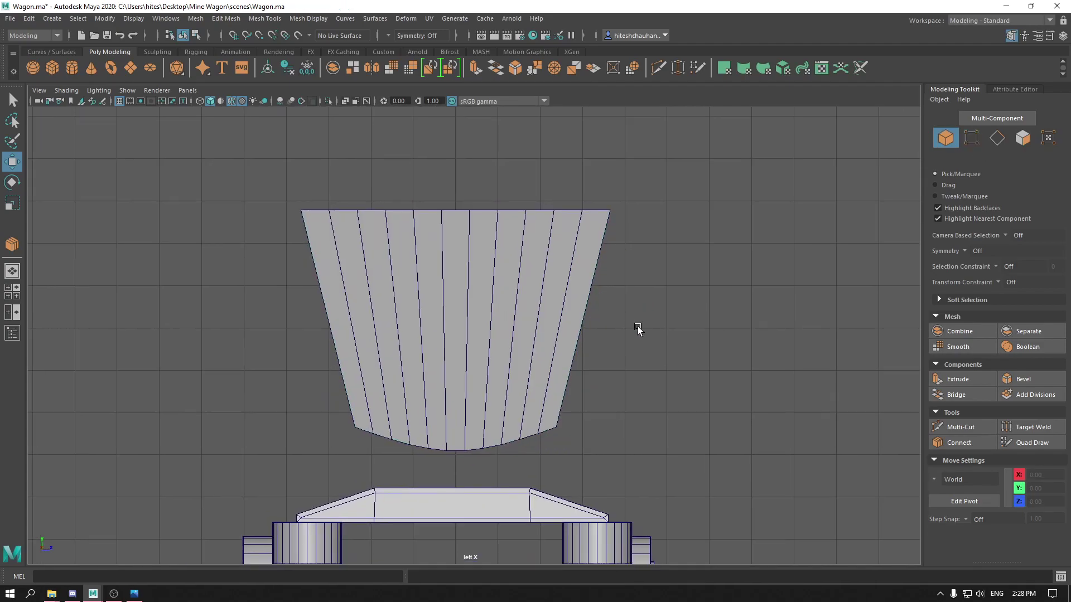
# Raise the ten inner vertices of the panel's top edge to about Y 10.57.
pyautogui.scroll(4, 580, 424)
pyautogui.click(528, 454)
pyautogui.keyDown('alt'); pyautogui.moveTo(582, 388); pyautogui.dragTo(566, 495, button='middle'); pyautogui.keyUp('alt')
pyautogui.scroll(-3, 530, 390)
pyautogui.scroll(1, 497, 385)
pyautogui.moveTo(450, 284); pyautogui.dragTo(396, 282, button='right')
pyautogui.moveTo(267, 246); pyautogui.dragTo(614, 304)
pyautogui.scroll(1, 626, 337)
pyautogui.scroll(1, 626, 336)
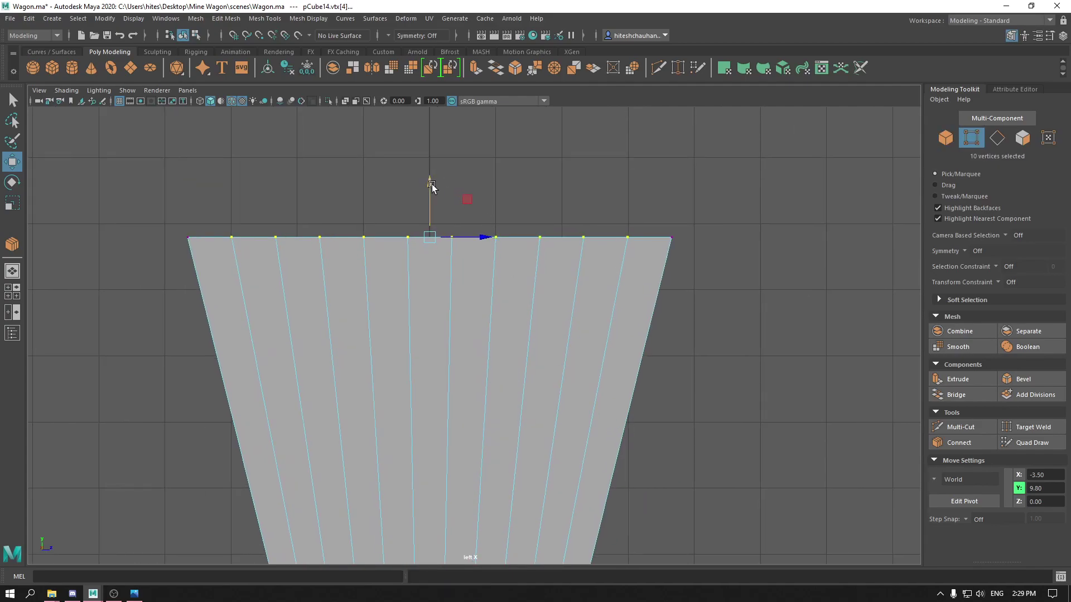
pyautogui.moveTo(433, 187); pyautogui.dragTo(430, 136)
pyautogui.keyDown('alt'); pyautogui.moveTo(508, 238); pyautogui.dragTo(487, 342, button='middle'); pyautogui.keyUp('alt')
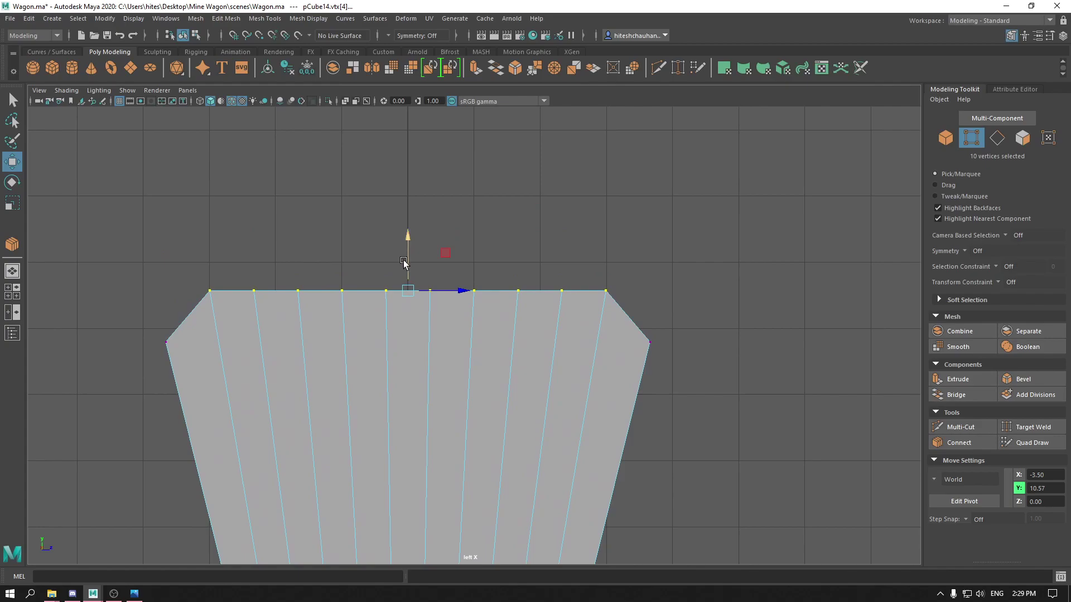
# Continue arching the top edge by raising its inner eight vertices to about Y 11.12, and then its inner six higher.
pyautogui.moveTo(245, 271); pyautogui.dragTo(563, 343)
pyautogui.moveTo(404, 238); pyautogui.dragTo(408, 201)
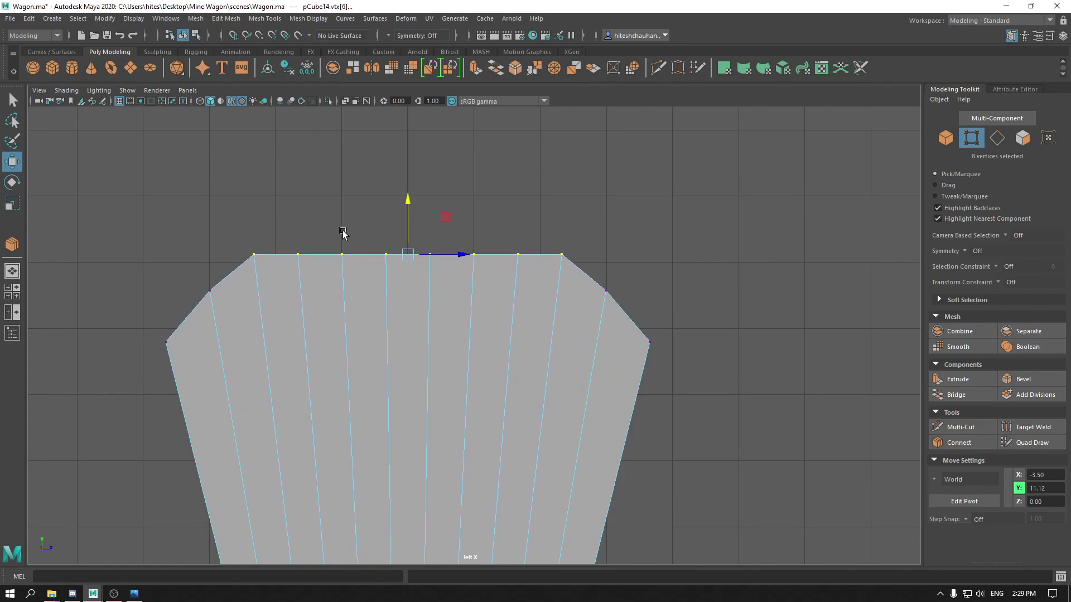
pyautogui.moveTo(322, 258); pyautogui.dragTo(544, 306)
pyautogui.moveTo(406, 218); pyautogui.dragTo(396, 189)
# Finish the arched top edge by raising its inner four vertices, and then the middle two to about Y 12.06.
pyautogui.moveTo(329, 213); pyautogui.dragTo(496, 293)
pyautogui.moveTo(410, 172); pyautogui.dragTo(444, 249)
pyautogui.moveTo(409, 158); pyautogui.dragTo(409, 144)
pyautogui.scroll(-3, 411, 305)
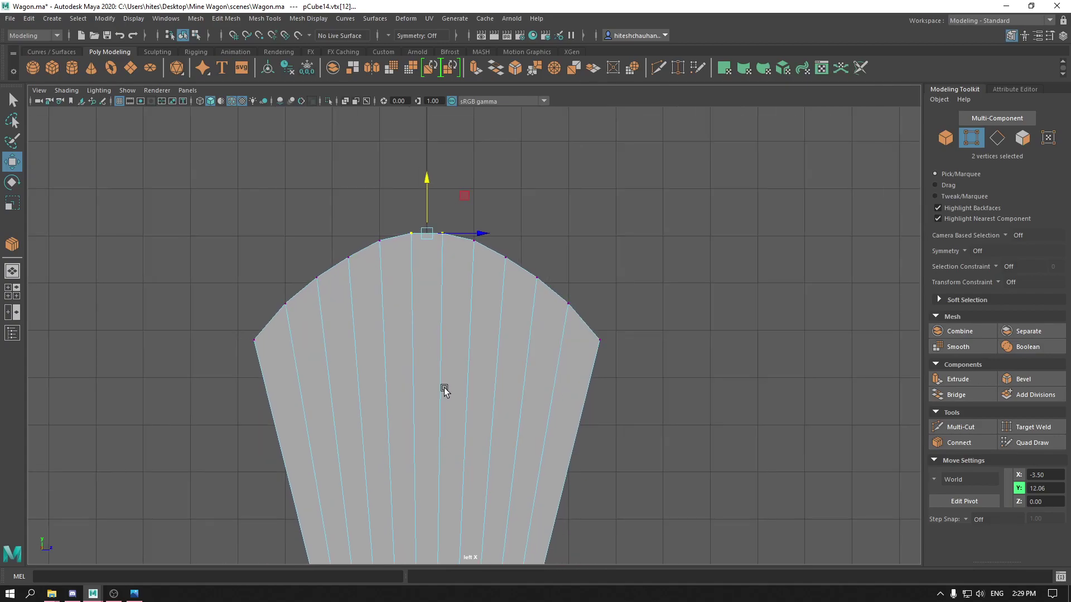
pyautogui.scroll(-3, 435, 343)
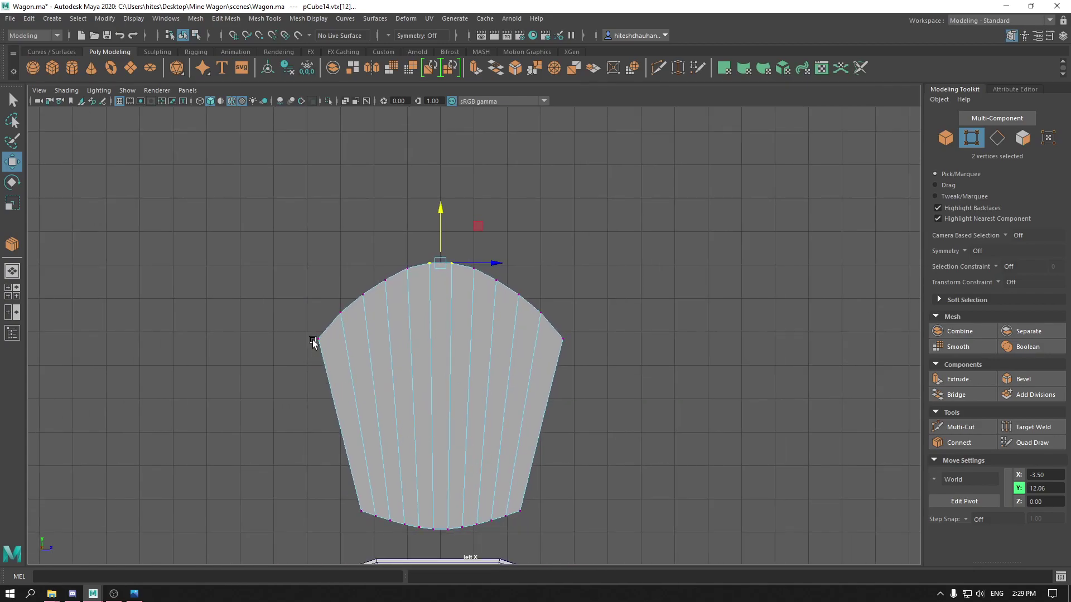
# Examine the rounded end panel above the chassis from several angles in the perspective view.
pyautogui.press('space')
pyautogui.moveTo(430, 376); pyautogui.dragTo(430, 346)
pyautogui.keyDown('alt'); pyautogui.moveTo(433, 404); pyautogui.dragTo(298, 340); pyautogui.keyUp('alt')
pyautogui.moveTo(320, 215); pyautogui.dragTo(348, 187, button='right')
pyautogui.click(348, 189)
pyautogui.keyDown('alt'); pyautogui.moveTo(337, 245); pyautogui.dragTo(462, 263); pyautogui.keyUp('alt')
pyautogui.click(462, 264)
pyautogui.keyDown('alt'); pyautogui.moveTo(462, 304); pyautogui.dragTo(372, 343); pyautogui.keyUp('alt')
pyautogui.keyDown('alt'); pyautogui.moveTo(495, 281); pyautogui.dragTo(388, 363); pyautogui.keyUp('alt')
# Extrude the panel's two side edges and its bottom border edges along X to the chassis centre, forming half of the tub.
pyautogui.moveTo(387, 304); pyautogui.dragTo(397, 270, button='right')
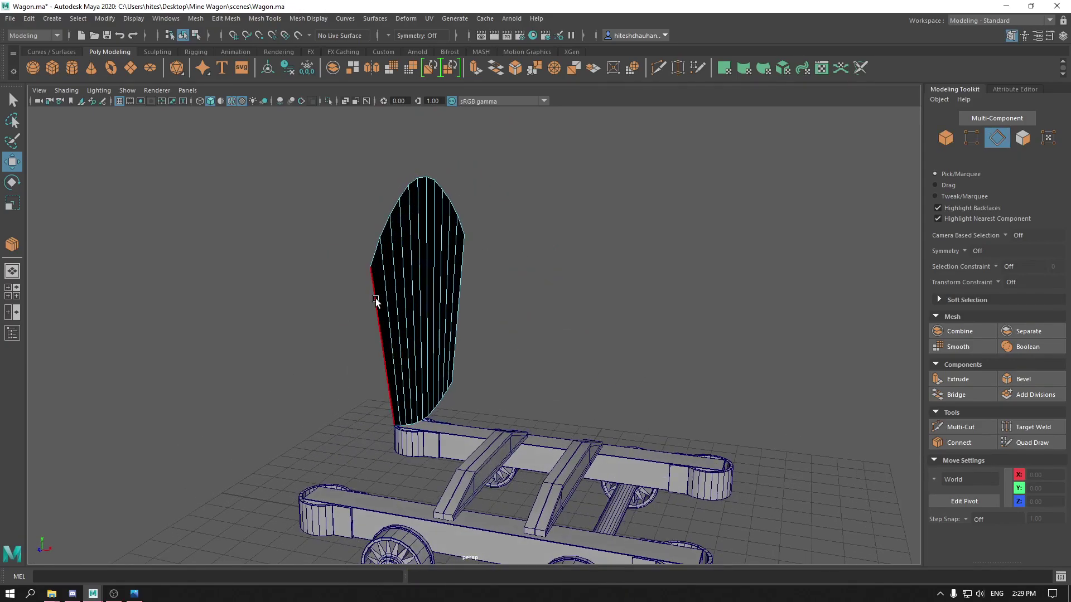
pyautogui.click(376, 299)
pyautogui.keyDown('shift'); pyautogui.click(464, 283); pyautogui.keyUp('shift')
pyautogui.keyDown('alt'); pyautogui.moveTo(489, 365); pyautogui.dragTo(450, 369); pyautogui.keyUp('alt')
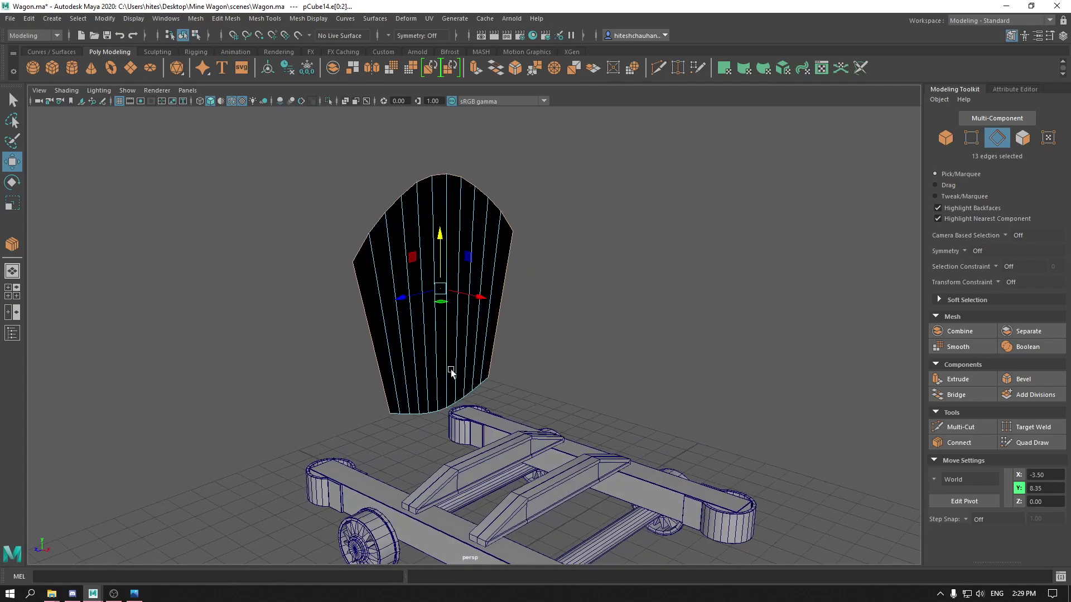
pyautogui.click(353, 355)
pyautogui.click(373, 349)
pyautogui.doubleClick(488, 387)
pyautogui.keyDown('alt'); pyautogui.moveTo(497, 383); pyautogui.dragTo(515, 383); pyautogui.keyUp('alt')
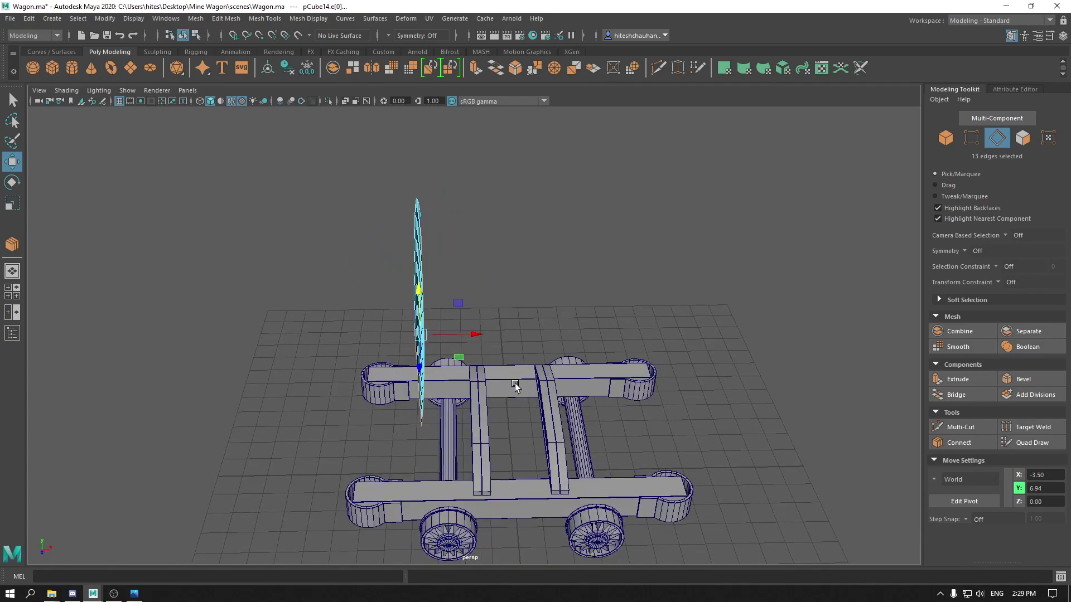
pyautogui.keyDown('shift'); pyautogui.moveTo(476, 335); pyautogui.dragTo(561, 313); pyautogui.keyUp('shift')
pyautogui.press('space')
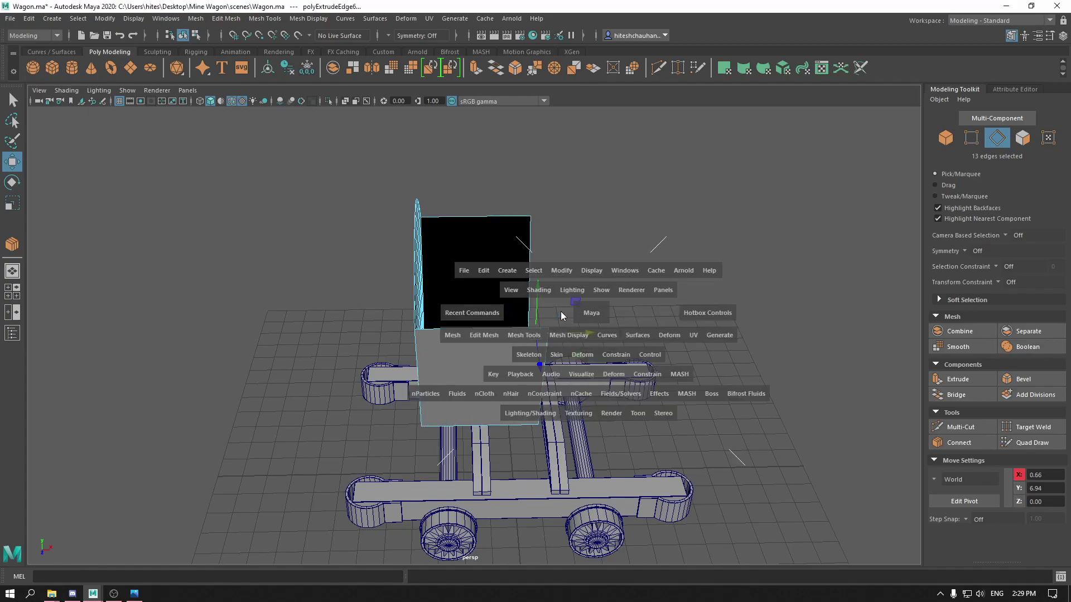
pyautogui.scroll(-8, 535, 390)
pyautogui.keyDown('alt'); pyautogui.moveTo(534, 301); pyautogui.dragTo(837, 401, button='middle'); pyautogui.keyUp('alt')
pyautogui.moveTo(665, 337); pyautogui.dragTo(625, 309)
# Duplicate the half tub and mirror the copy across the centre by setting its Scale X to -1.
pyautogui.press('space')
pyautogui.moveTo(566, 281); pyautogui.dragTo(641, 241, button='right')
pyautogui.click(642, 240)
pyautogui.click(522, 353)
pyautogui.keyDown('alt'); pyautogui.moveTo(533, 387); pyautogui.dragTo(516, 406); pyautogui.keyUp('alt')
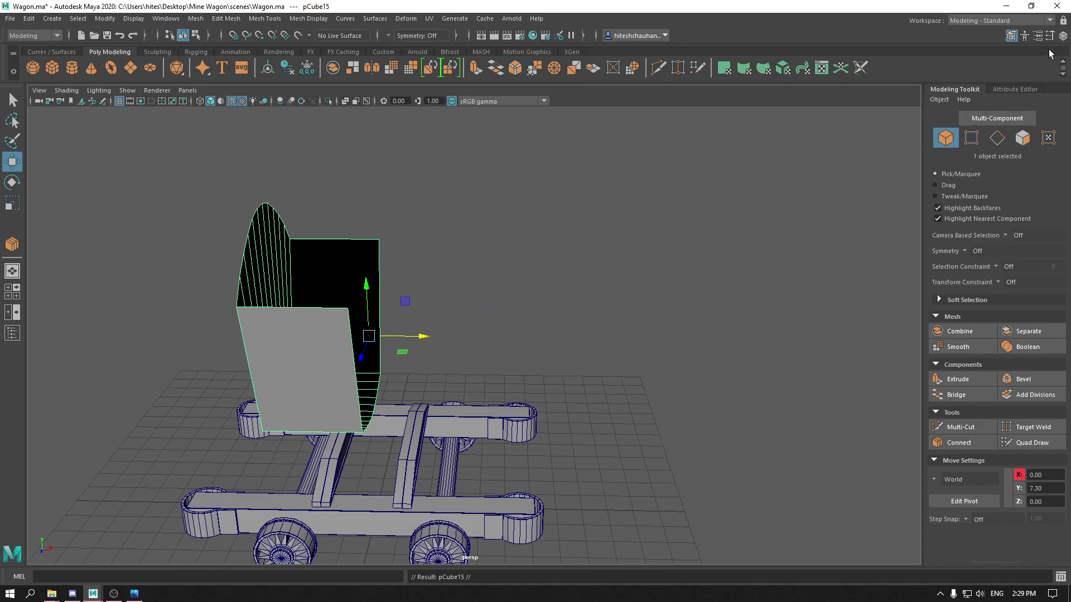
pyautogui.click(1062, 37)
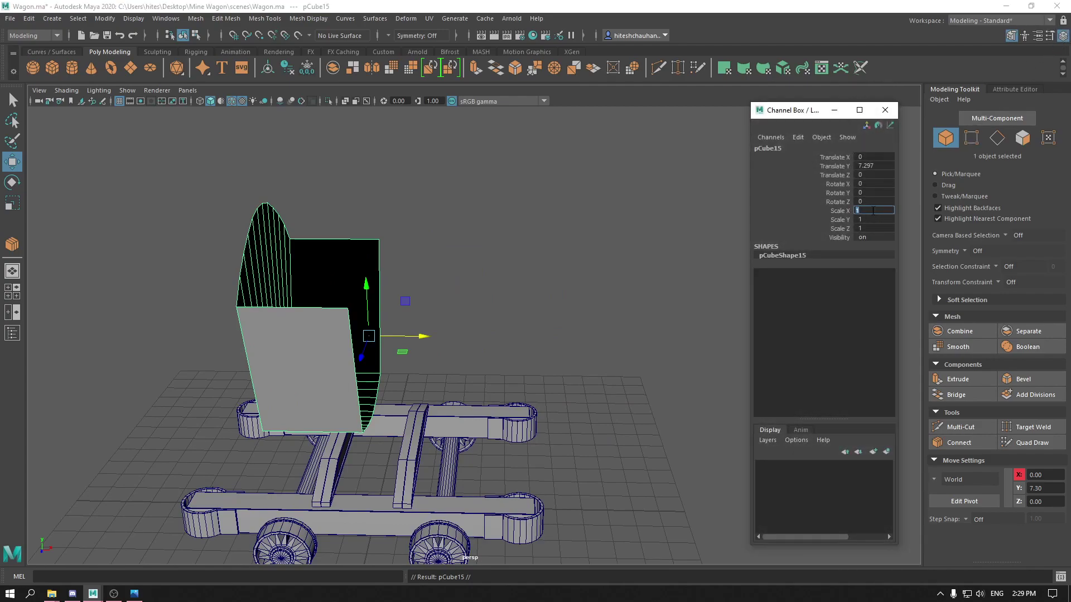
pyautogui.press('Return')
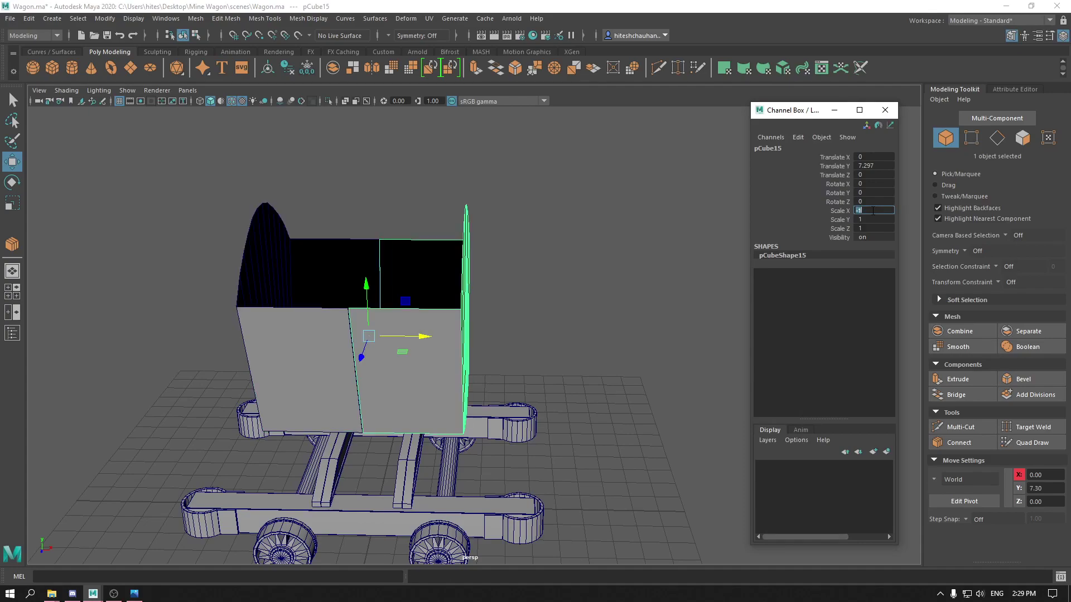
pyautogui.click(885, 110)
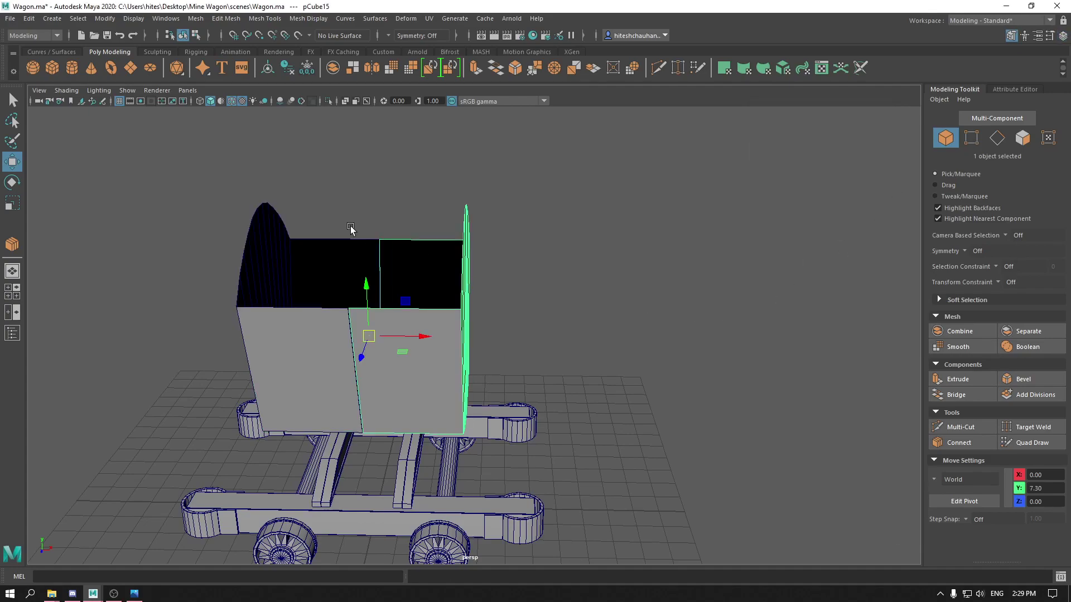
# Combine the two tub halves into one mesh.
pyautogui.moveTo(282, 212); pyautogui.dragTo(483, 272)
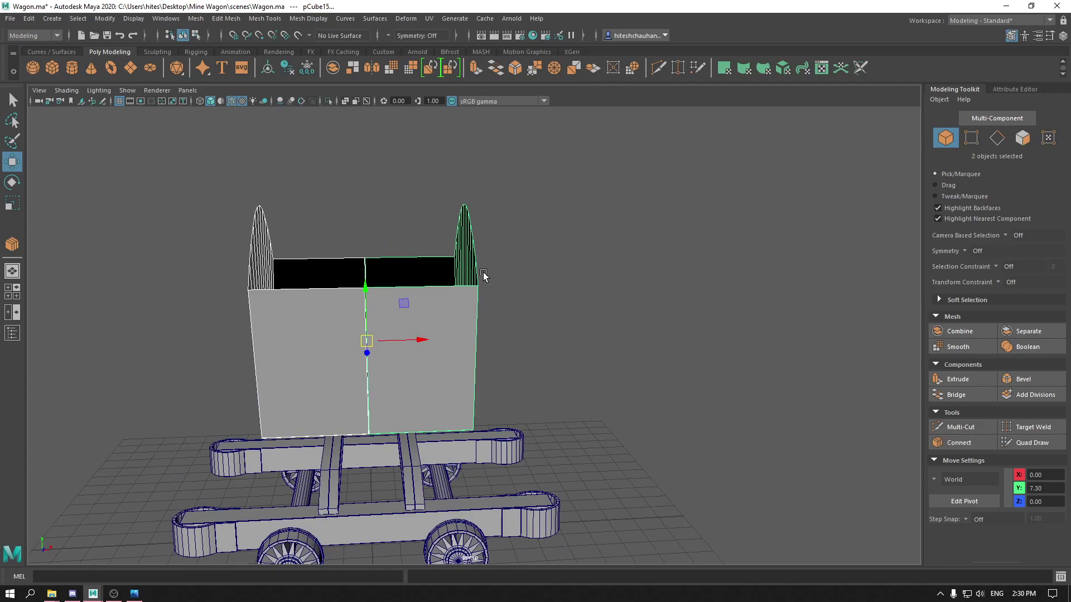
pyautogui.keyDown('shift'); pyautogui.rightClick(379, 223); pyautogui.keyUp('shift')
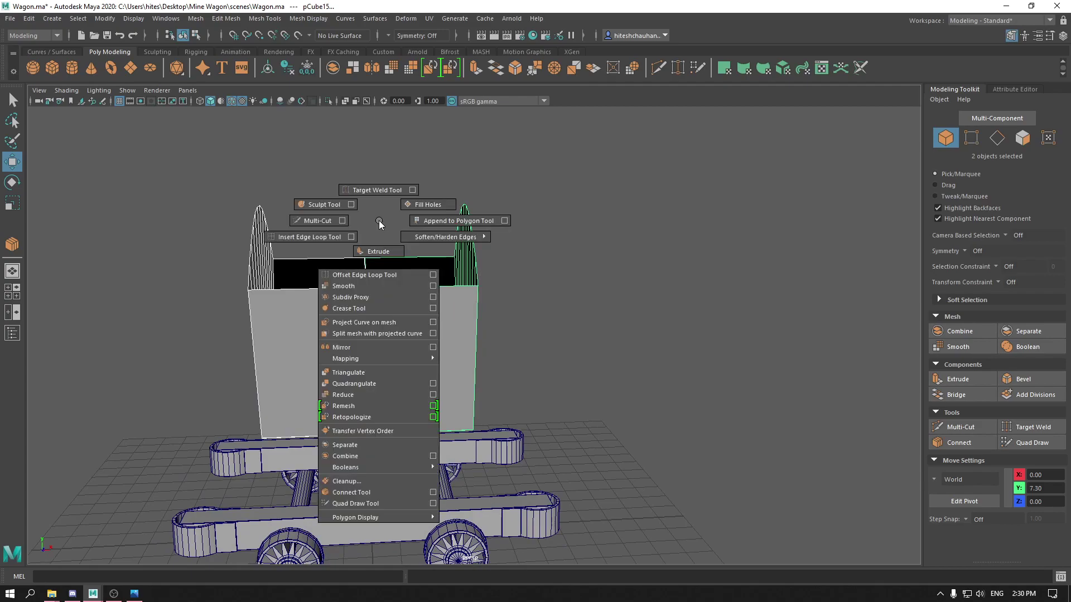
pyautogui.click(361, 456)
pyautogui.keyDown('alt'); pyautogui.moveTo(382, 444); pyautogui.dragTo(374, 436); pyautogui.keyUp('alt')
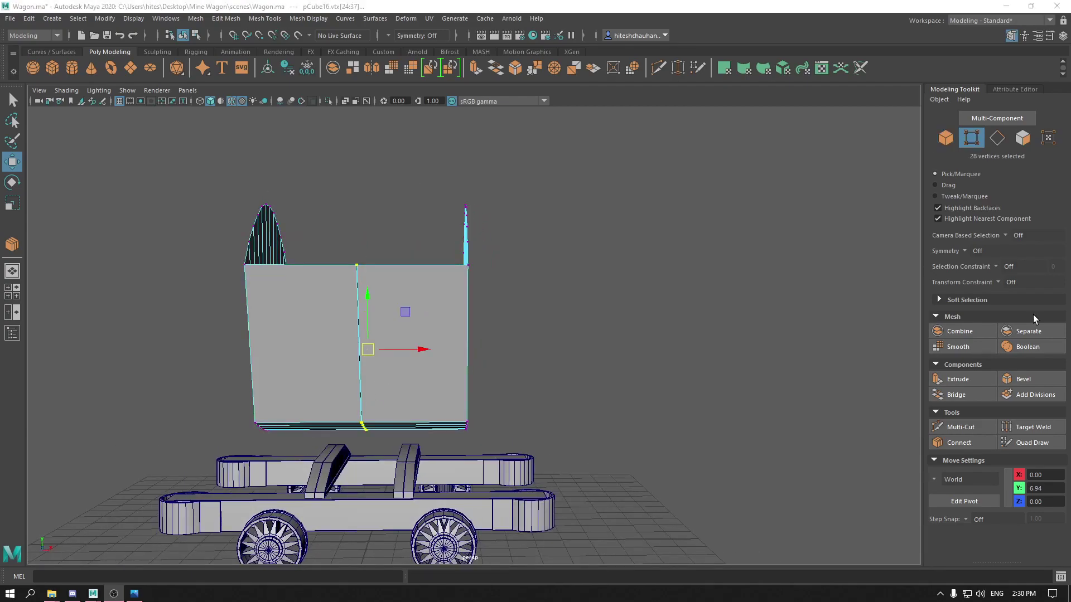
pyautogui.keyDown('alt'); pyautogui.moveTo(535, 325); pyautogui.dragTo(584, 311); pyautogui.keyUp('alt')
pyautogui.click(584, 310)
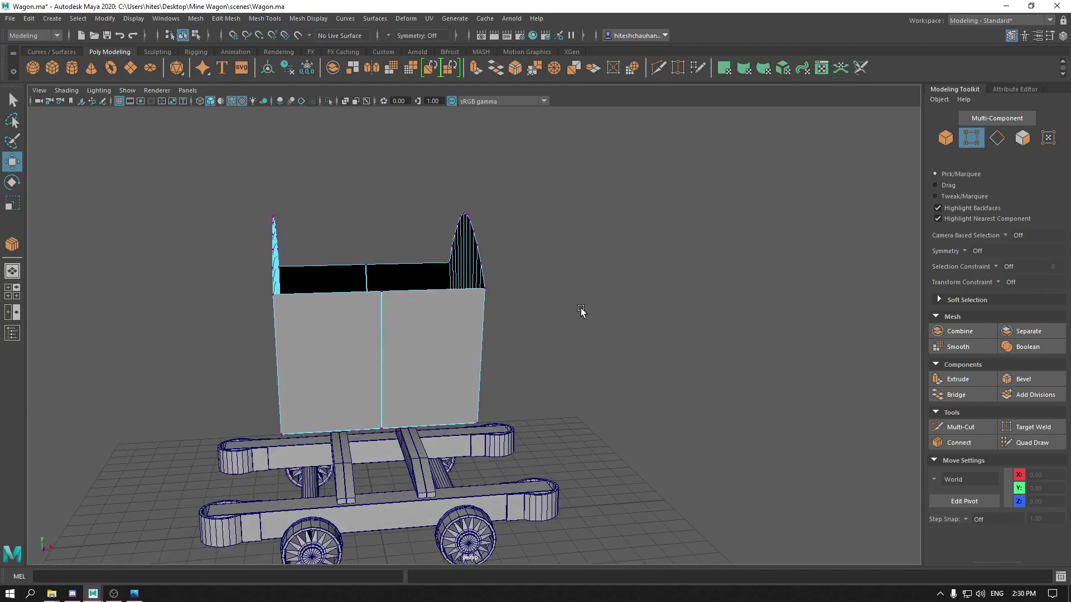
# Merge the overlapping vertices along the tub's centre seam, adjusting the distance threshold.
pyautogui.moveTo(582, 256); pyautogui.dragTo(539, 253, button='right')
pyautogui.moveTo(687, 299)
pyautogui.keyDown('alt'); pyautogui.mouseDown()
pyautogui.moveTo(650, 300)
pyautogui.moveTo(668, 297)
pyautogui.mouseUp(); pyautogui.keyUp('alt')
pyautogui.moveTo(356, 246); pyautogui.dragTo(405, 491)
pyautogui.keyDown('alt'); pyautogui.moveTo(399, 406); pyautogui.dragTo(369, 412); pyautogui.keyUp('alt')
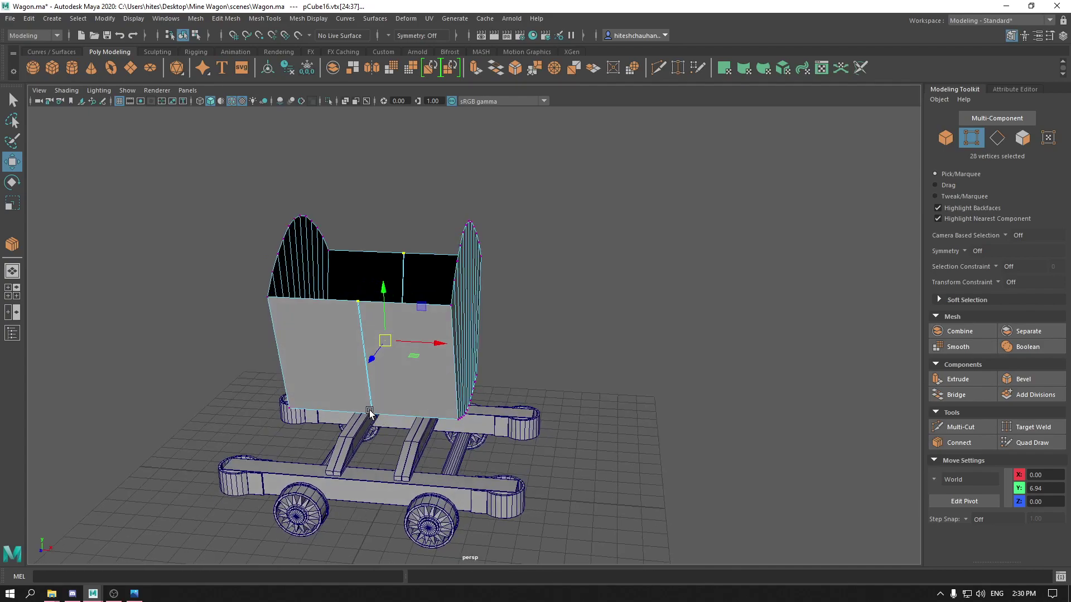
pyautogui.moveTo(374, 322); pyautogui.dragTo(407, 266, button='right')
pyautogui.keyDown('alt'); pyautogui.moveTo(425, 307); pyautogui.dragTo(449, 299); pyautogui.keyUp('alt')
pyautogui.keyDown('alt'); pyautogui.moveTo(449, 334); pyautogui.dragTo(480, 369, button='right'); pyautogui.keyUp('alt')
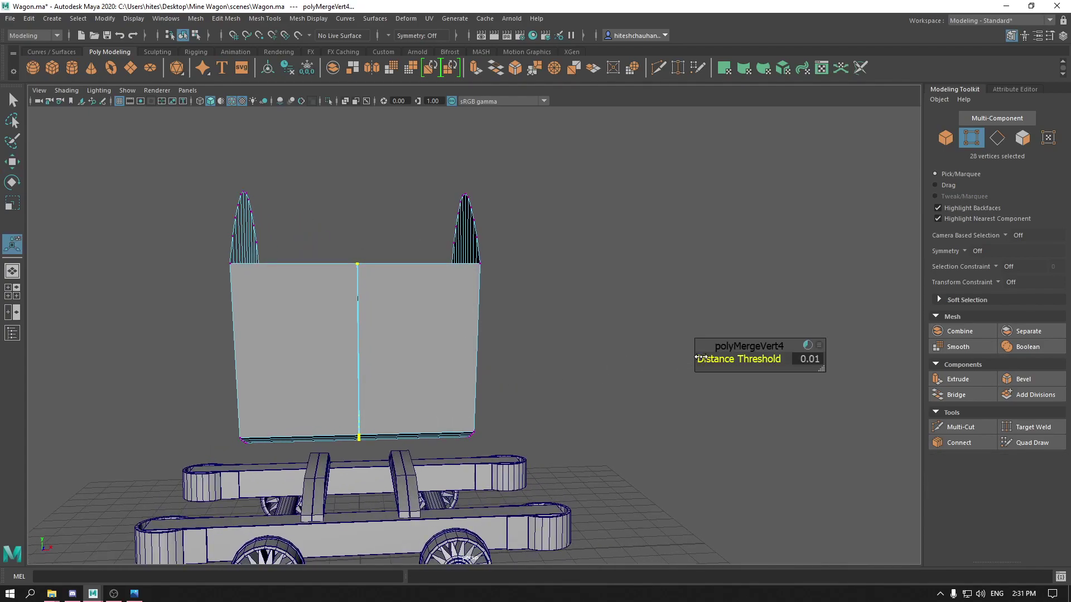
pyautogui.moveTo(724, 359); pyautogui.dragTo(729, 359)
pyautogui.press('w')
# Lengthen the whole tub along X by scaling it in the front view.
pyautogui.press('space')
pyautogui.moveTo(375, 289); pyautogui.dragTo(368, 322)
pyautogui.click(369, 323)
pyautogui.moveTo(428, 279); pyautogui.dragTo(505, 288, button='right')
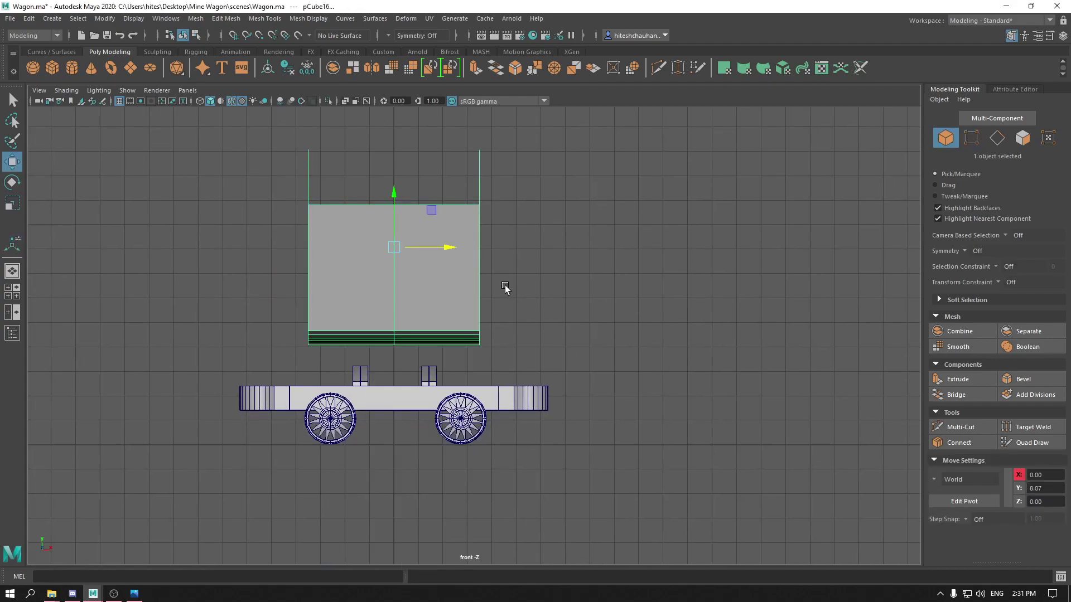
pyautogui.press('r')
pyautogui.moveTo(449, 247); pyautogui.dragTo(459, 246)
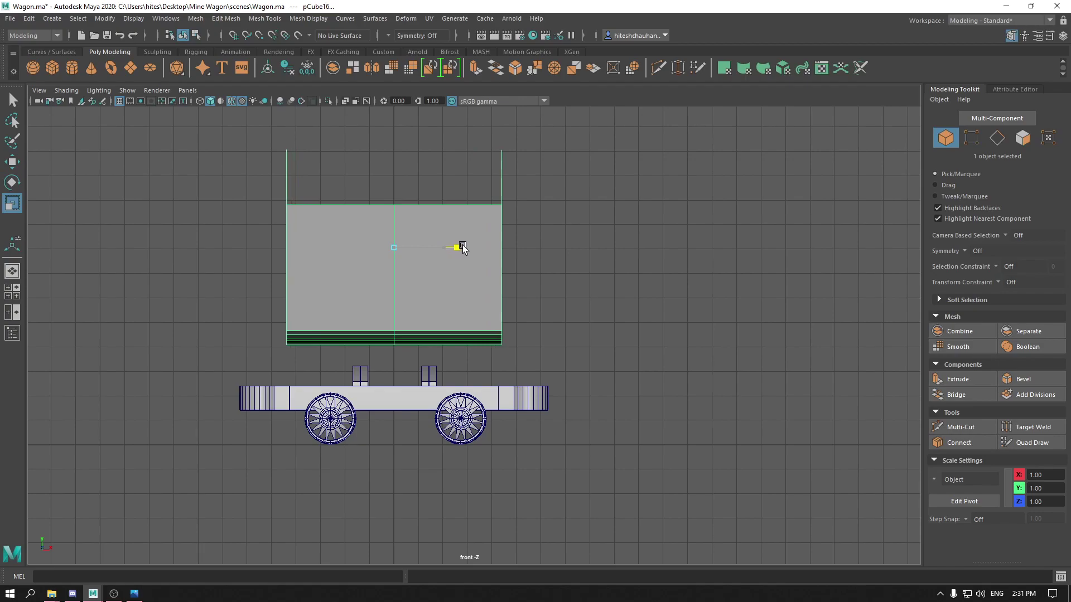
# Lower the tub onto the chassis crossbeams in the front view, to about Y 7.20.
pyautogui.press('w')
pyautogui.moveTo(389, 205); pyautogui.dragTo(390, 225)
pyautogui.press('f')
pyautogui.keyDown('alt'); pyautogui.moveTo(465, 383); pyautogui.dragTo(447, 282, button='middle'); pyautogui.keyUp('alt')
pyautogui.scroll(5, 447, 283)
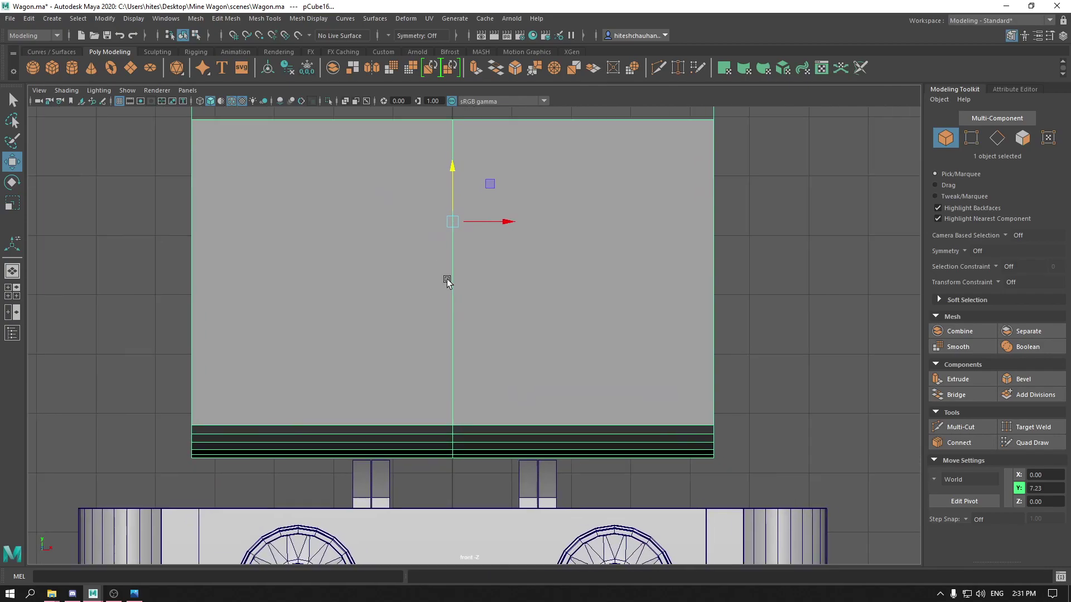
pyautogui.moveTo(449, 164); pyautogui.dragTo(446, 168)
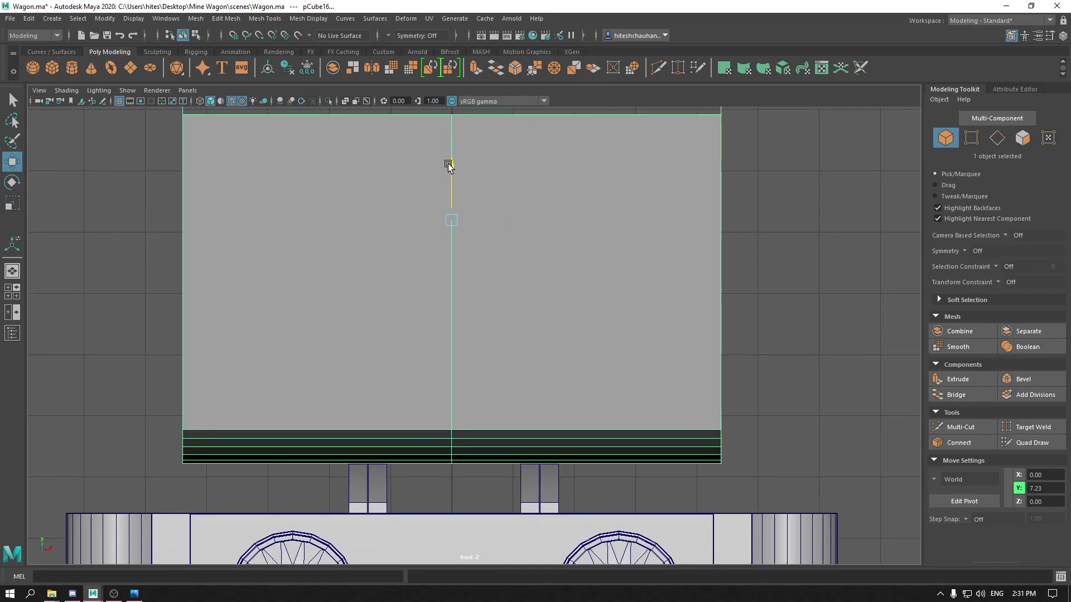
pyautogui.scroll(-3, 437, 223)
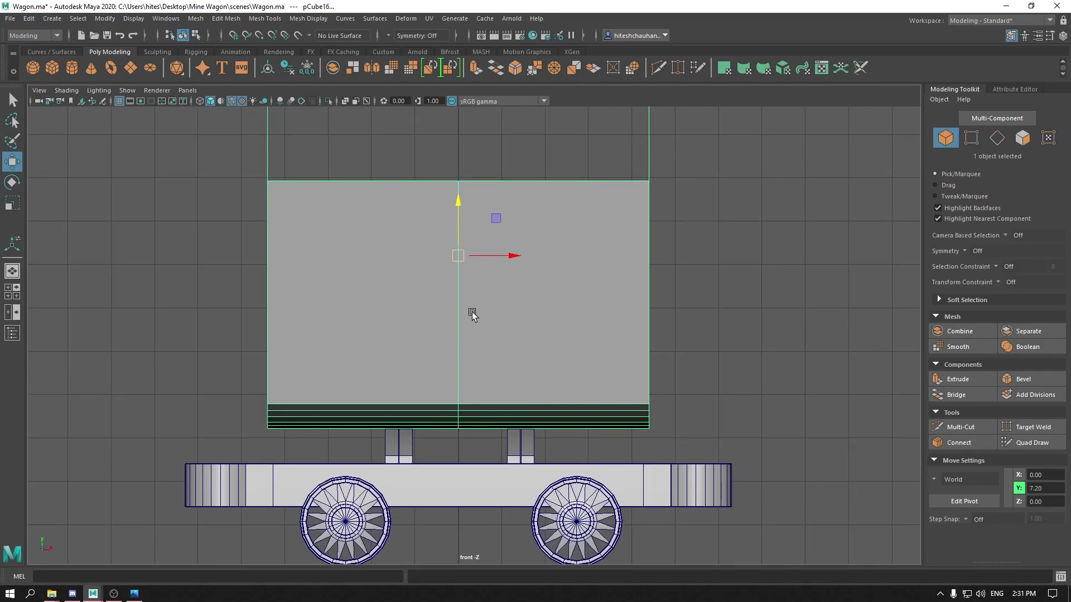
# Delete the centre seam edge loop running around the tub's sides and bottom.
pyautogui.press('space')
pyautogui.moveTo(474, 288); pyautogui.dragTo(438, 291)
pyautogui.moveTo(404, 320); pyautogui.dragTo(375, 255, button='right')
pyautogui.doubleClick(375, 370)
pyautogui.rightClick(429, 239)
pyautogui.keyDown('alt'); pyautogui.moveTo(357, 262); pyautogui.dragTo(424, 340); pyautogui.keyUp('alt')
pyautogui.moveTo(436, 283); pyautogui.dragTo(534, 253, button='right')
pyautogui.click(534, 254)
pyautogui.keyDown('alt'); pyautogui.moveTo(535, 254); pyautogui.dragTo(471, 378); pyautogui.keyUp('alt')
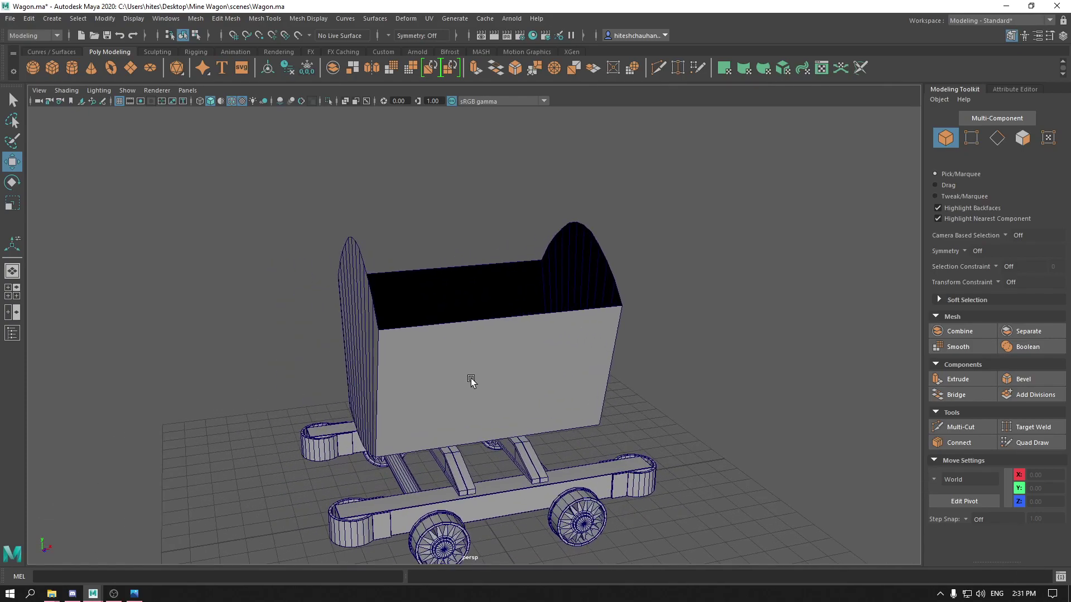
# Extrude the whole tub shell with a thickness of 0.15.
pyautogui.click(481, 374)
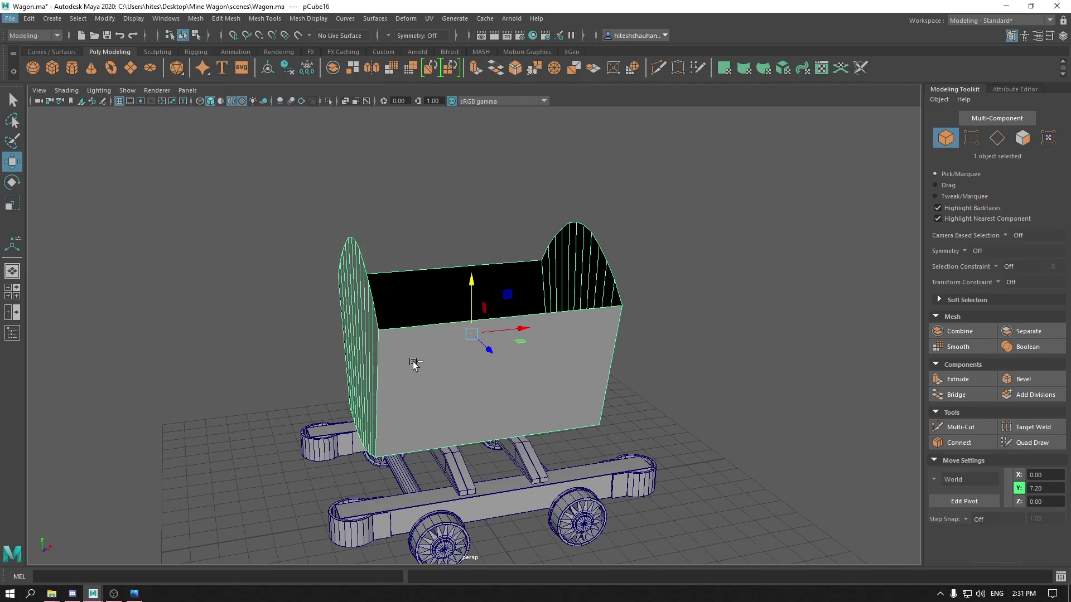
pyautogui.hotkey('ctrl', 'e')
pyautogui.moveTo(719, 365); pyautogui.dragTo(722, 360)
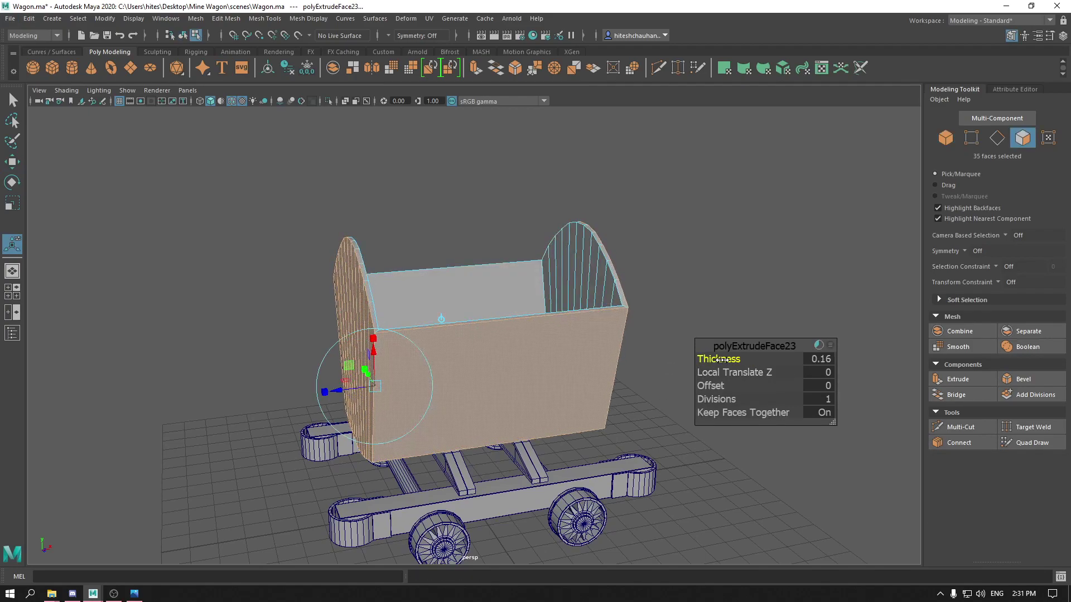
pyautogui.click(811, 360)
pyautogui.write('0.15')
pyautogui.press('Return')
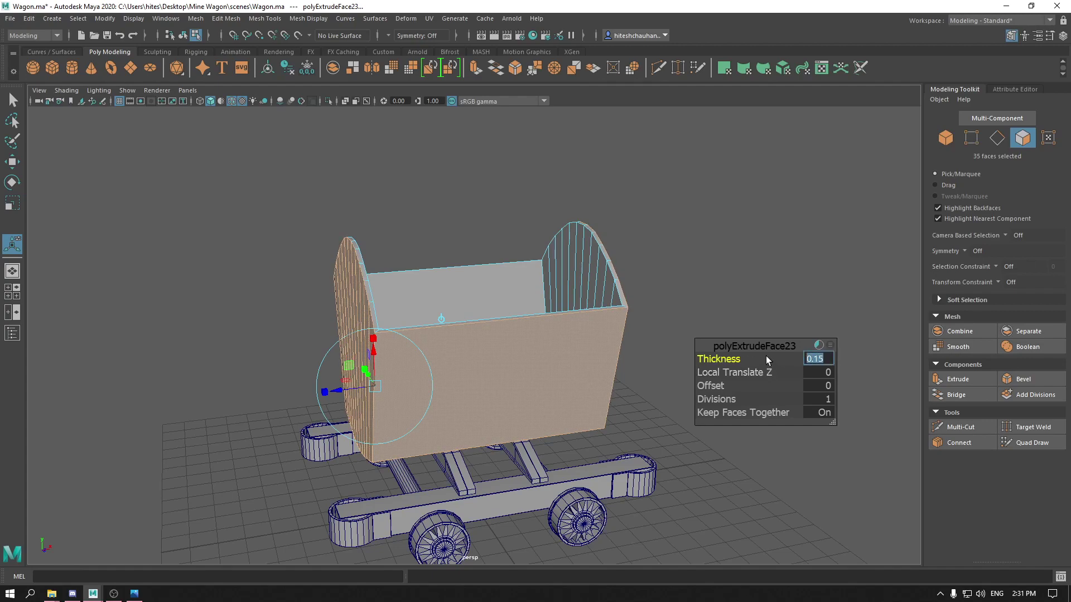
# Lower the four outer corner vertices at the ends of the tub's side rims slightly.
pyautogui.press('w')
pyautogui.moveTo(414, 236); pyautogui.dragTo(350, 234, button='right')
pyautogui.keyDown('alt'); pyautogui.moveTo(350, 233); pyautogui.dragTo(409, 333); pyautogui.keyUp('alt')
pyautogui.keyDown('alt'); pyautogui.moveTo(409, 334); pyautogui.dragTo(514, 334); pyautogui.keyUp('alt')
pyautogui.keyDown('alt'); pyautogui.moveTo(514, 334); pyautogui.dragTo(491, 335); pyautogui.keyUp('alt')
pyautogui.keyDown('alt'); pyautogui.moveTo(491, 336); pyautogui.dragTo(568, 326); pyautogui.keyUp('alt')
pyautogui.moveTo(487, 230); pyautogui.dragTo(347, 251)
pyautogui.hotkey('ctrl', 'z')
pyautogui.keyDown('alt'); pyautogui.moveTo(479, 268); pyautogui.dragTo(388, 302); pyautogui.keyUp('alt')
pyautogui.scroll(3, 378, 263)
pyautogui.click(393, 239)
pyautogui.keyDown('shift'); pyautogui.click(437, 276); pyautogui.keyUp('shift')
pyautogui.keyDown('alt'); pyautogui.moveTo(437, 276); pyautogui.dragTo(436, 299); pyautogui.keyUp('alt')
pyautogui.keyDown('alt'); pyautogui.moveTo(489, 311); pyautogui.dragTo(387, 315); pyautogui.keyUp('alt')
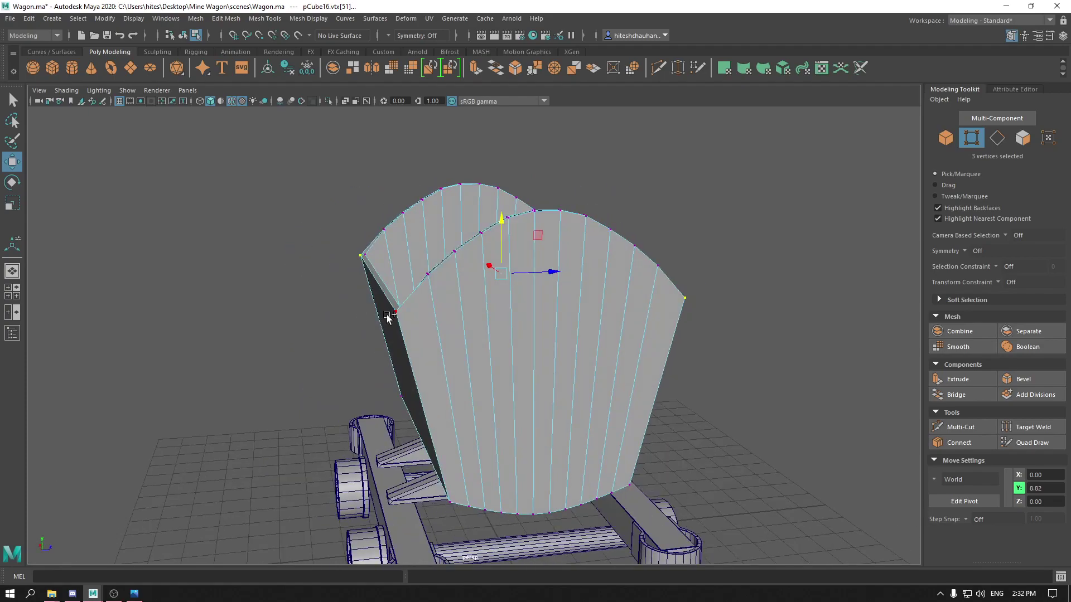
pyautogui.keyDown('shift'); pyautogui.click(502, 221); pyautogui.keyUp('shift')
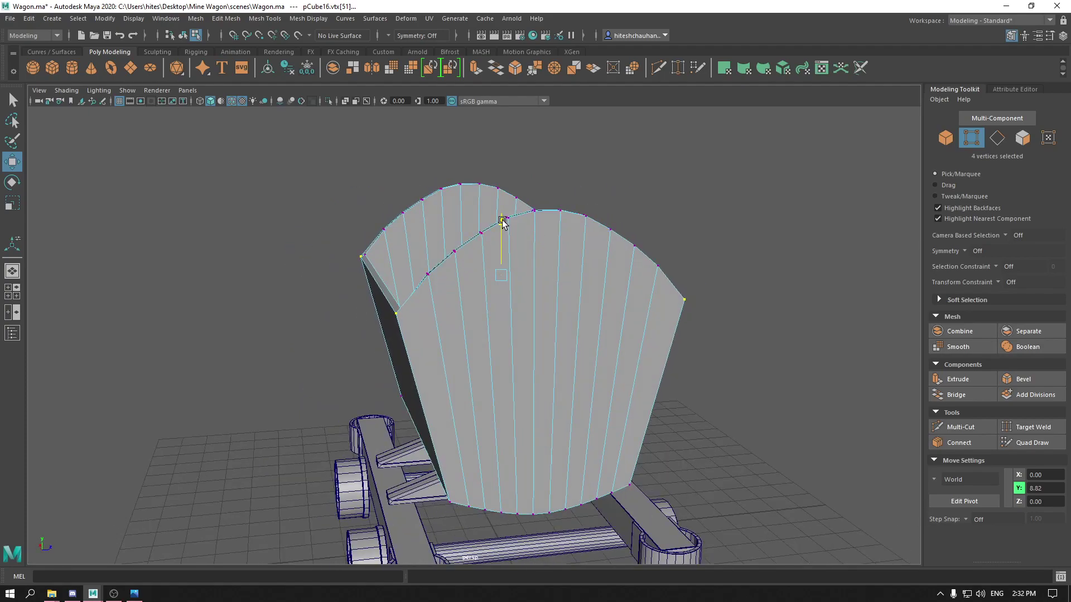
pyautogui.keyDown('alt'); pyautogui.moveTo(505, 294); pyautogui.dragTo(411, 303); pyautogui.keyUp('alt')
# Raise the thickened tub slightly in the front view to rest on the chassis crossbeams.
pyautogui.moveTo(441, 277); pyautogui.dragTo(576, 306, button='right')
pyautogui.keyDown('alt'); pyautogui.moveTo(576, 306); pyautogui.dragTo(604, 175); pyautogui.keyUp('alt')
pyautogui.press('space')
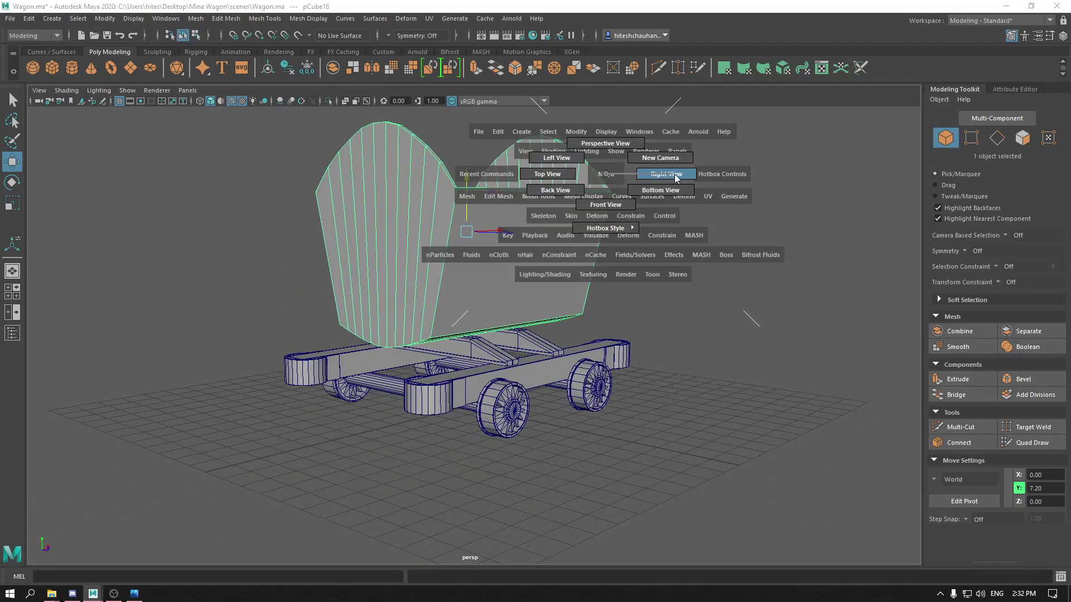
pyautogui.click(606, 211)
pyautogui.moveTo(453, 184); pyautogui.dragTo(574, 200)
# Select the full loop of faces along the tub's top rim and extrude it slightly outward with a negative offset.
pyautogui.press('space')
pyautogui.press('space')
pyautogui.click(697, 202)
pyautogui.keyDown('alt'); pyautogui.moveTo(696, 202); pyautogui.dragTo(630, 344); pyautogui.keyUp('alt')
pyautogui.moveTo(410, 302); pyautogui.dragTo(418, 335, button='right')
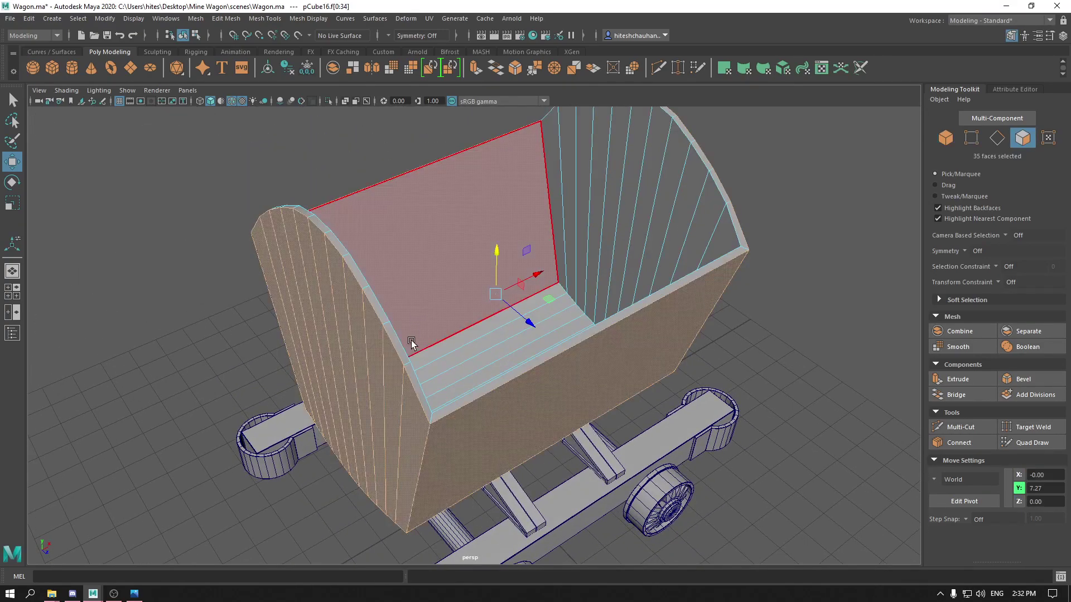
pyautogui.click(418, 386)
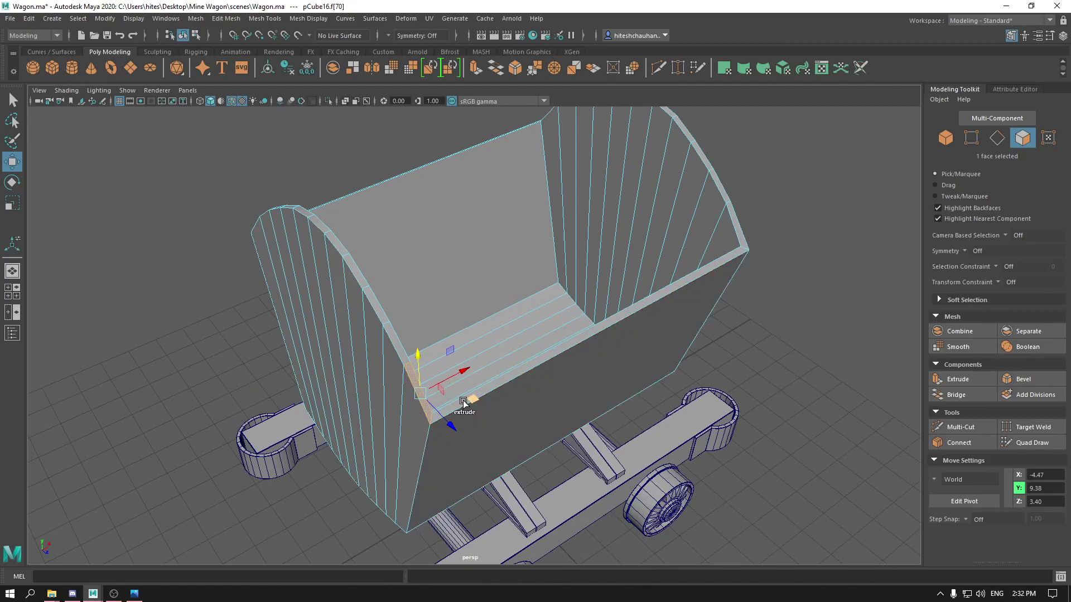
pyautogui.keyDown('shift'); pyautogui.click(513, 373); pyautogui.keyUp('shift')
pyautogui.keyDown('shift'); pyautogui.doubleClick(513, 372); pyautogui.keyUp('shift')
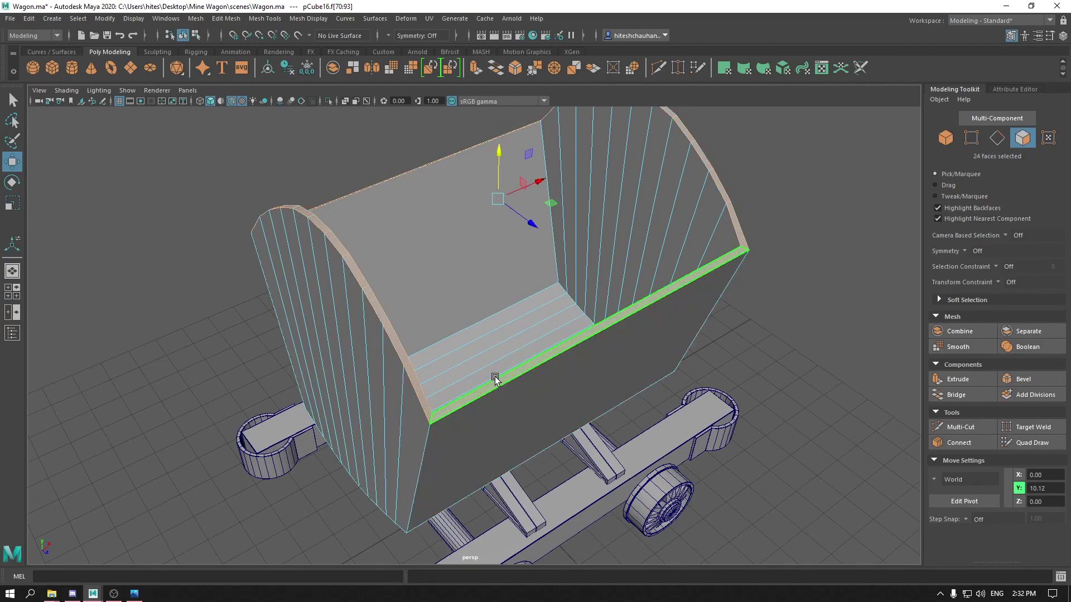
pyautogui.hotkey('ctrl', 'e')
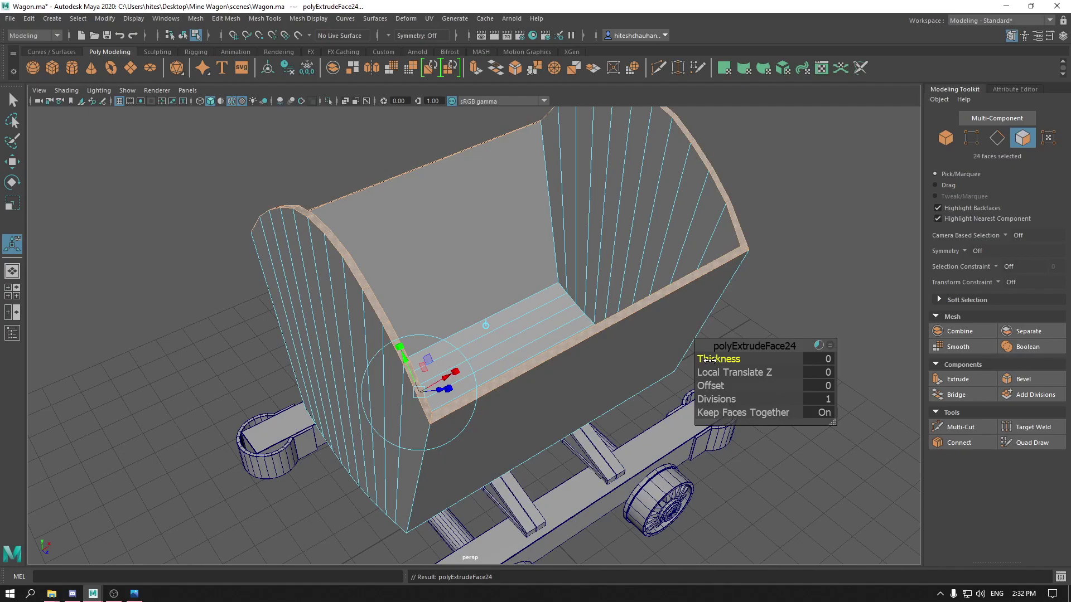
pyautogui.moveTo(711, 385); pyautogui.dragTo(705, 385)
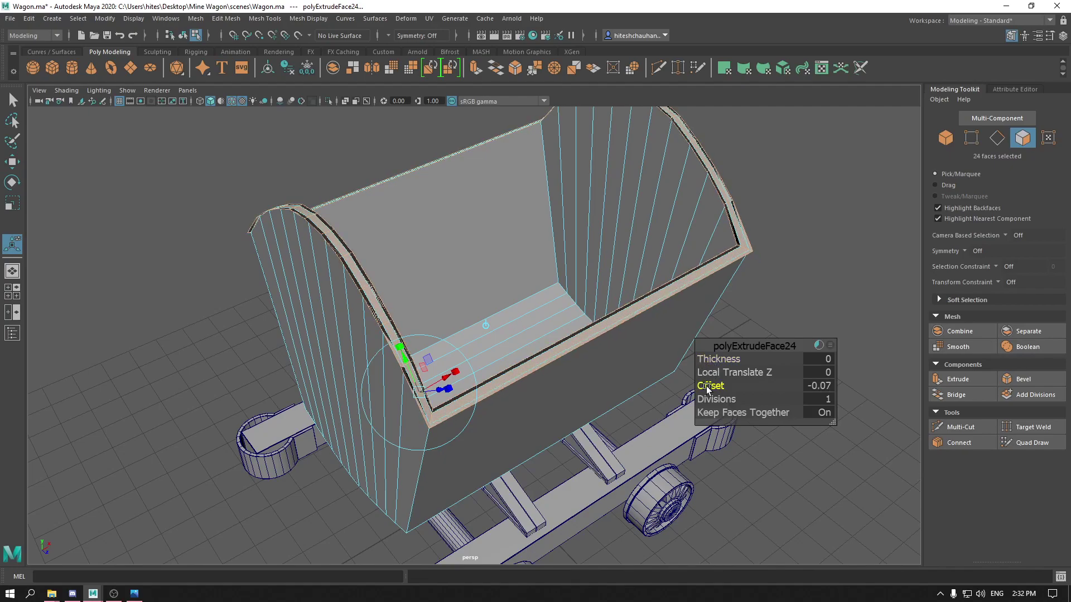
pyautogui.moveTo(706, 386); pyautogui.dragTo(705, 385)
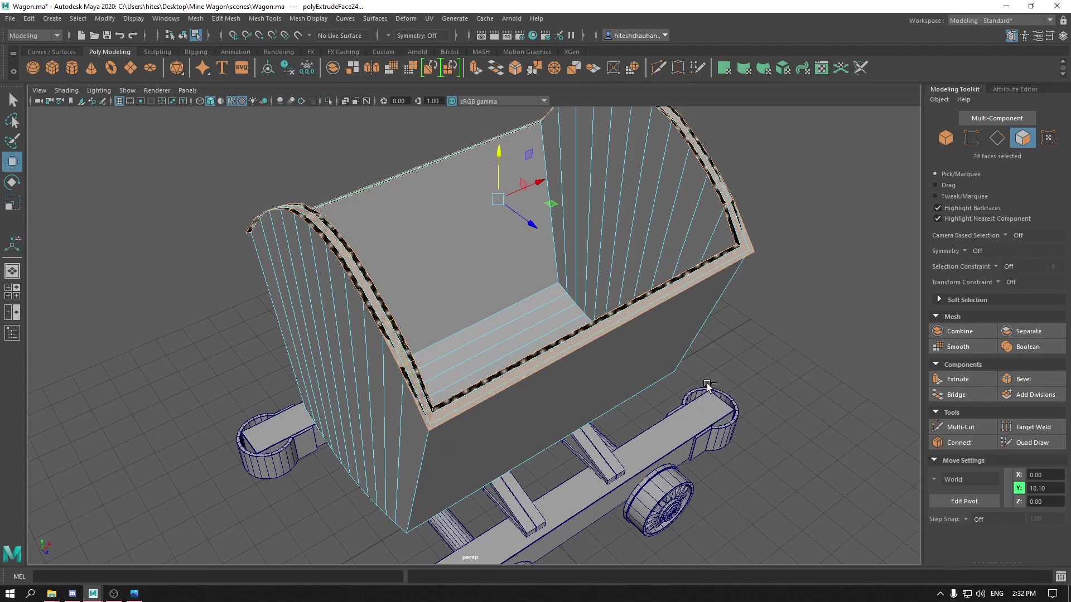
# Extrude the widened rim faces upward with a thickness of 0.1.
pyautogui.hotkey('ctrl', 'e')
pyautogui.keyDown('alt'); pyautogui.moveTo(591, 360); pyautogui.dragTo(706, 357); pyautogui.keyUp('alt')
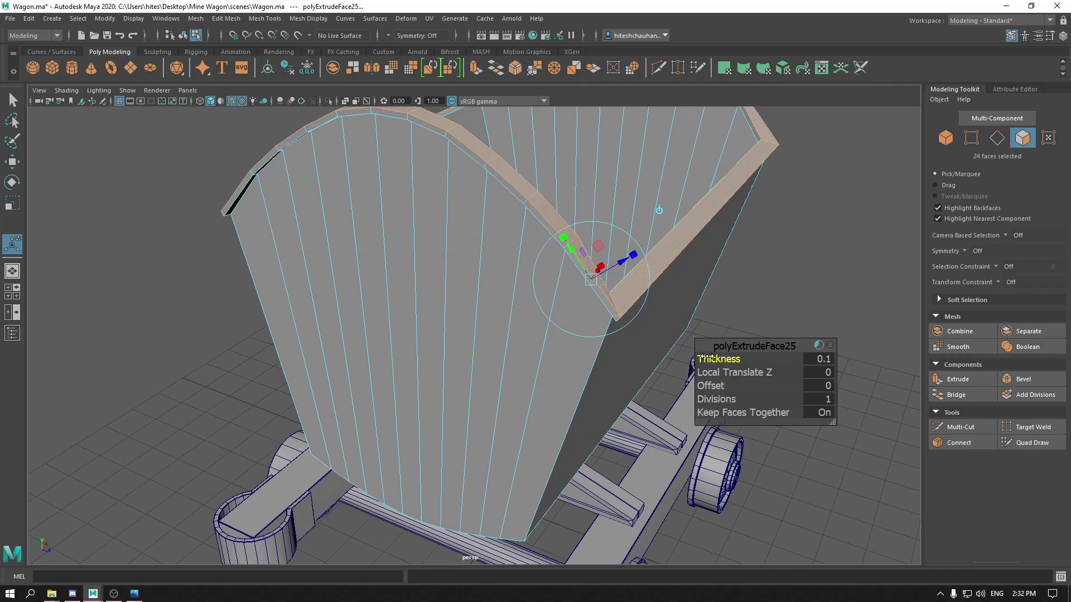
pyautogui.press('w')
# Bevel the edge loops around the raised rim with 2 segments and a fraction of 0.35.
pyautogui.moveTo(497, 225); pyautogui.dragTo(490, 185, button='right')
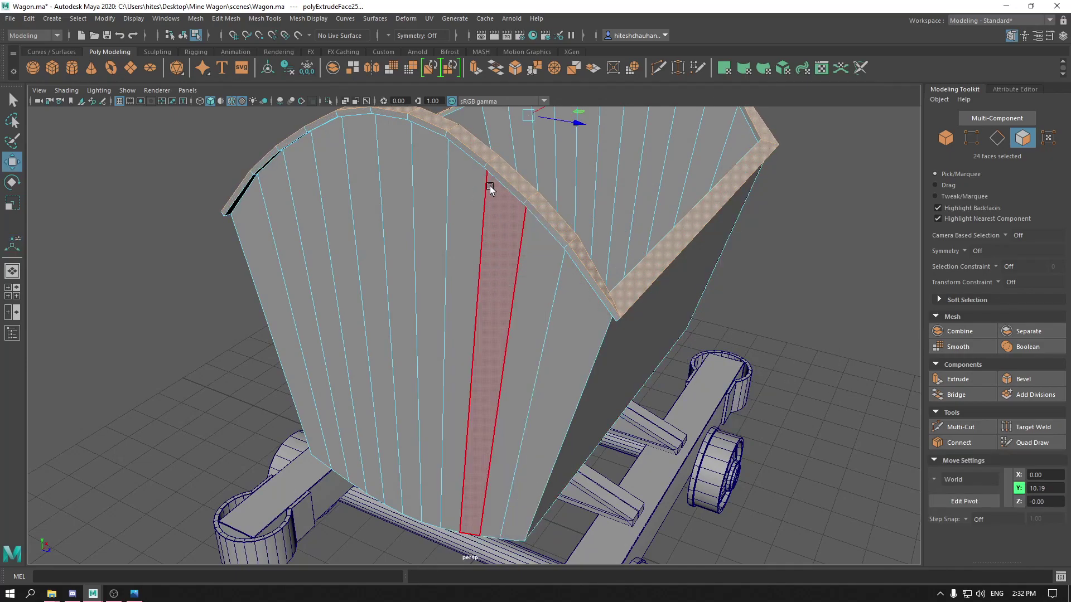
pyautogui.keyDown('alt'); pyautogui.moveTo(580, 195); pyautogui.dragTo(495, 205); pyautogui.keyUp('alt')
pyautogui.scroll(2, 495, 206)
pyautogui.doubleClick(336, 286)
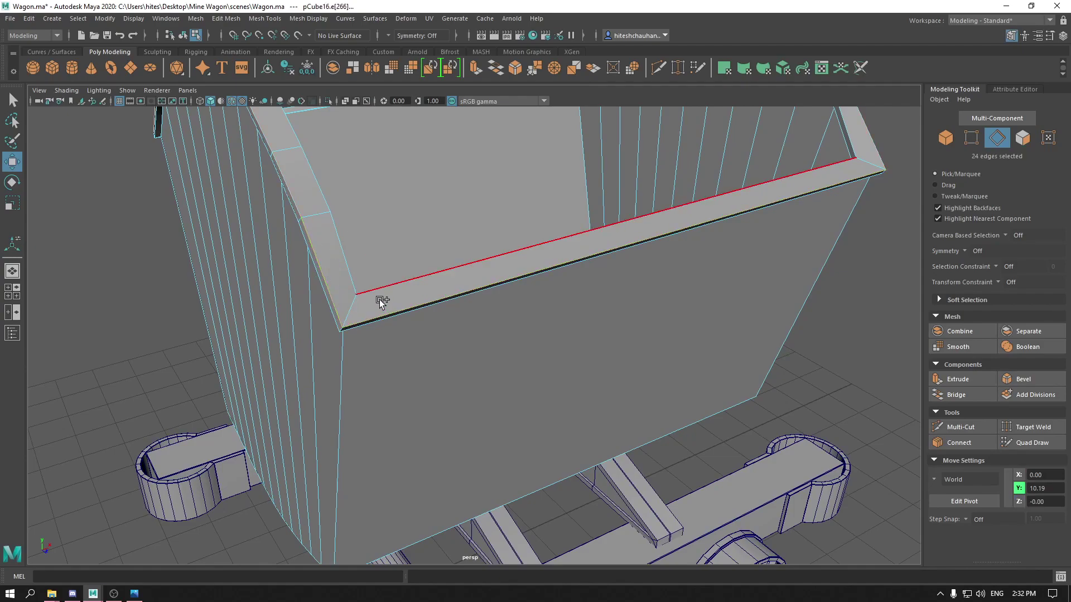
pyautogui.keyDown('shift'); pyautogui.doubleClick(324, 259); pyautogui.keyUp('shift')
pyautogui.keyDown('shift'); pyautogui.rightClick(325, 256); pyautogui.keyUp('shift')
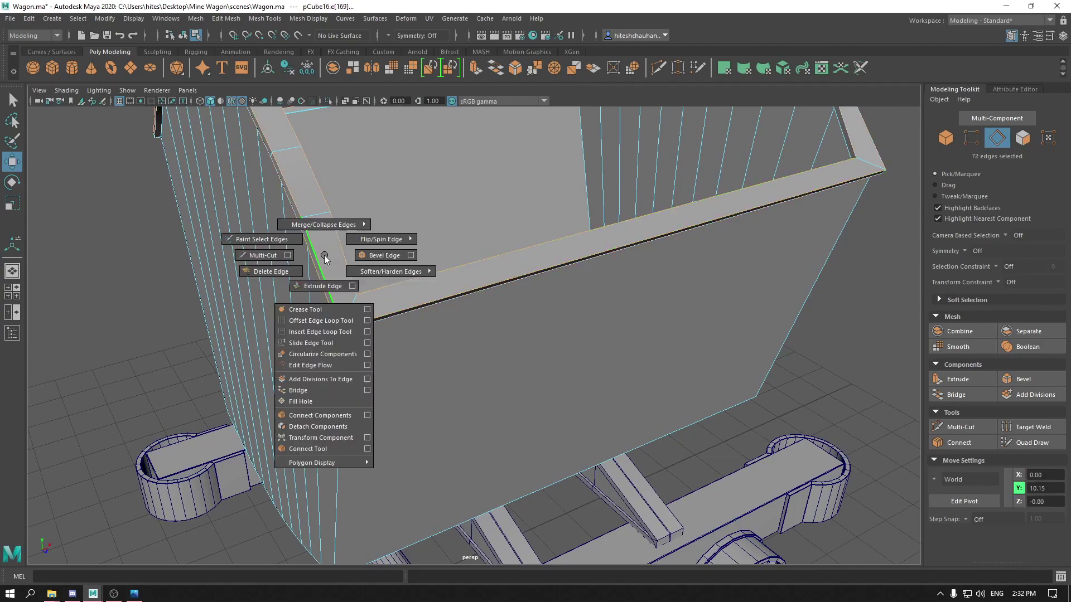
pyautogui.keyDown('shift'); pyautogui.moveTo(358, 259); pyautogui.dragTo(504, 394, button='right'); pyautogui.keyUp('shift')
pyautogui.keyDown('alt'); pyautogui.moveTo(504, 393); pyautogui.dragTo(518, 338); pyautogui.keyUp('alt')
pyautogui.keyDown('alt'); pyautogui.moveTo(518, 338); pyautogui.dragTo(529, 431, button='middle'); pyautogui.keyUp('alt')
pyautogui.keyDown('alt'); pyautogui.moveTo(530, 431); pyautogui.dragTo(528, 407, button='right'); pyautogui.keyUp('alt')
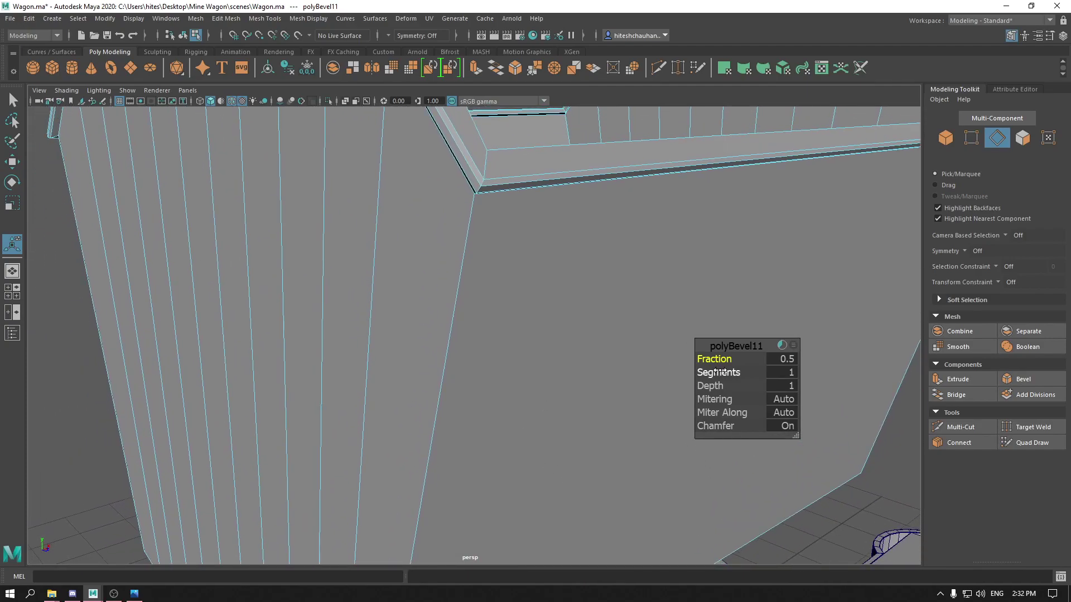
pyautogui.moveTo(748, 372); pyautogui.dragTo(724, 359)
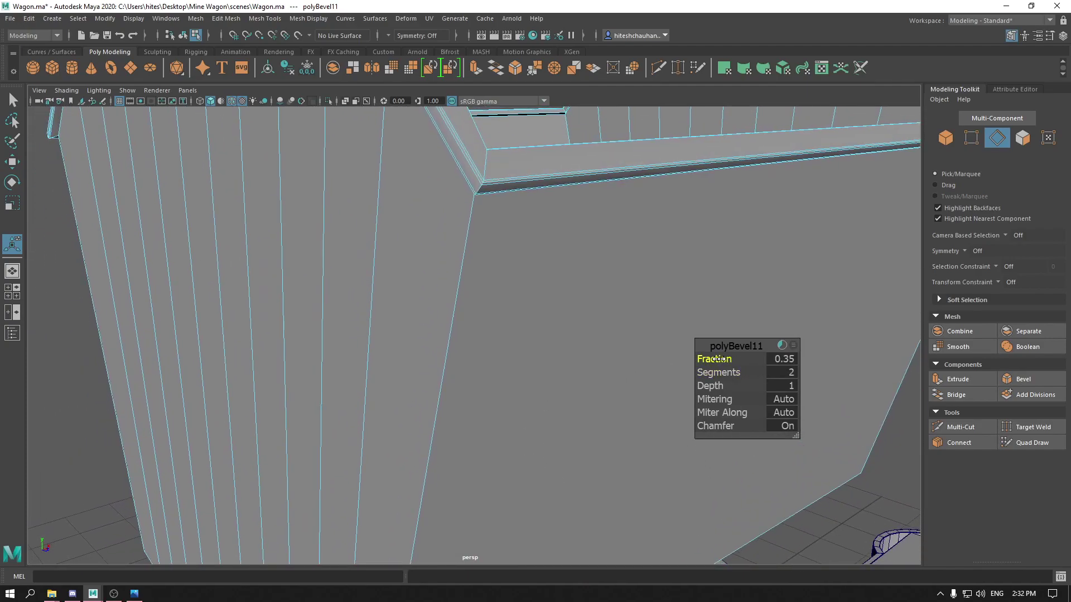
# Assign the blinn1 material to the whole tub.
pyautogui.moveTo(433, 282); pyautogui.dragTo(486, 268, button='right')
pyautogui.click(64, 332)
pyautogui.click(355, 370)
pyautogui.moveTo(389, 283); pyautogui.dragTo(419, 594, button='right')
pyautogui.moveTo(473, 551); pyautogui.dragTo(470, 556, button='right')
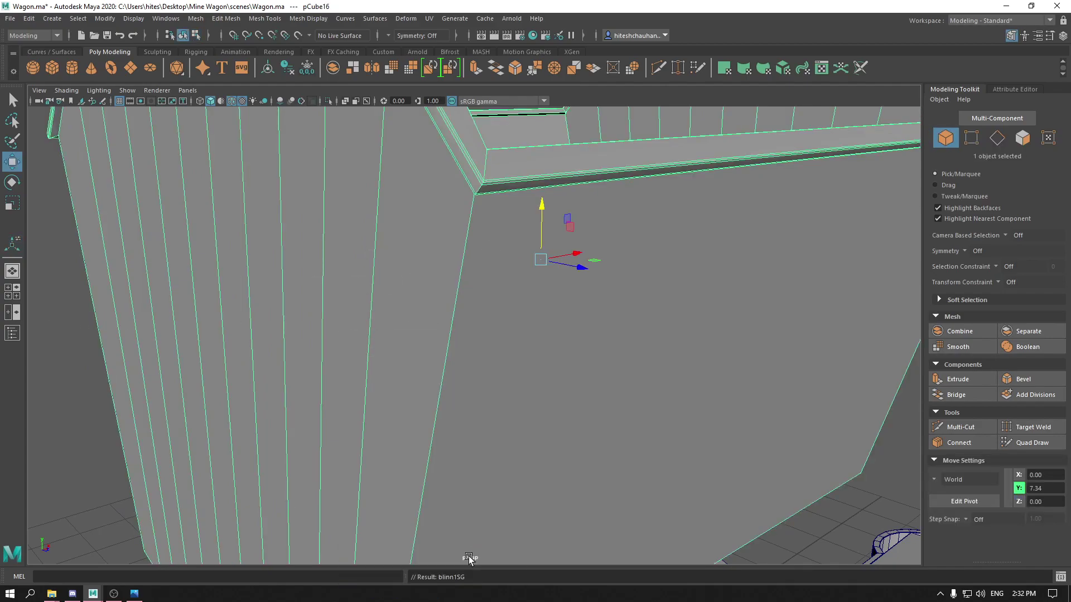
pyautogui.click(61, 314)
# Examine the tub's shaded surfaces and rim from several angles with the wireframe overlay temporarily hidden.
pyautogui.scroll(-3, 186, 375)
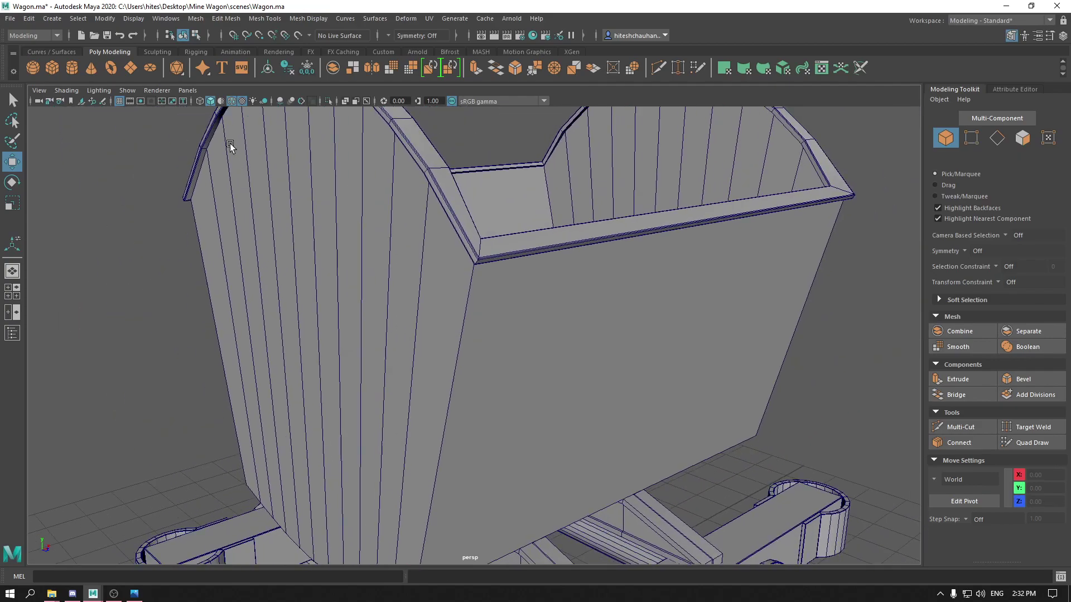
pyautogui.click(232, 102)
pyautogui.scroll(-5, 318, 240)
pyautogui.scroll(5, 364, 191)
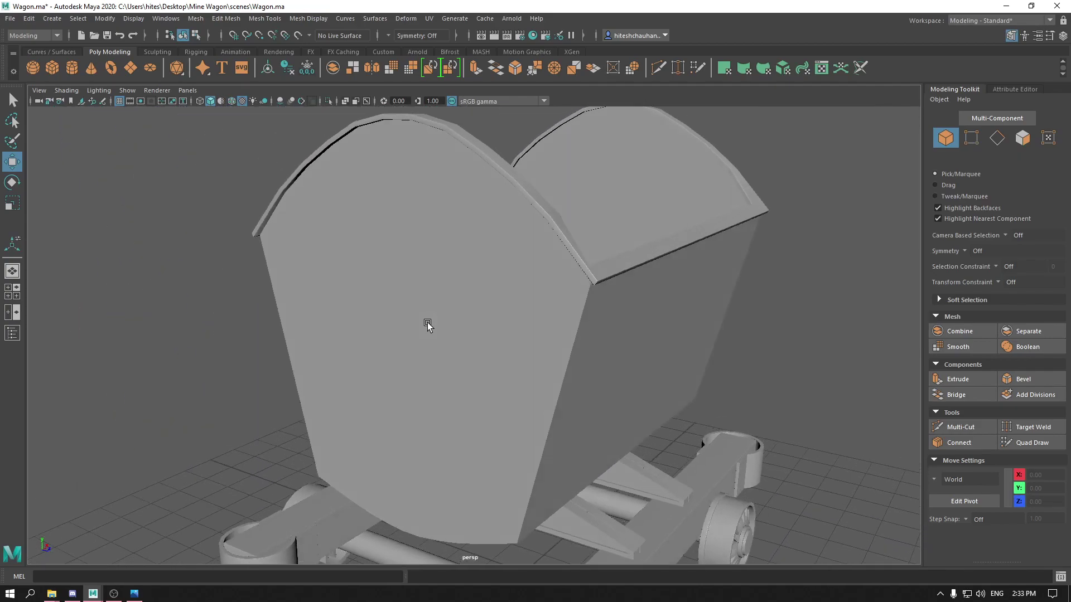
pyautogui.keyDown('alt'); pyautogui.moveTo(428, 326); pyautogui.dragTo(254, 62); pyautogui.keyUp('alt')
pyautogui.click(231, 101)
pyautogui.scroll(-1, 332, 212)
# Select the outer faces of both tub ends and inset them by extruding with an offset of 0.22.
pyautogui.click(406, 287)
pyautogui.moveTo(413, 191); pyautogui.dragTo(415, 223, button='right')
pyautogui.moveTo(455, 319)
pyautogui.mouseDown()
pyautogui.moveTo(394, 302)
pyautogui.moveTo(305, 327)
pyautogui.moveTo(505, 320)
pyautogui.moveTo(403, 363)
pyautogui.moveTo(573, 350)
pyautogui.moveTo(485, 370)
pyautogui.moveTo(562, 364)
pyautogui.mouseUp()
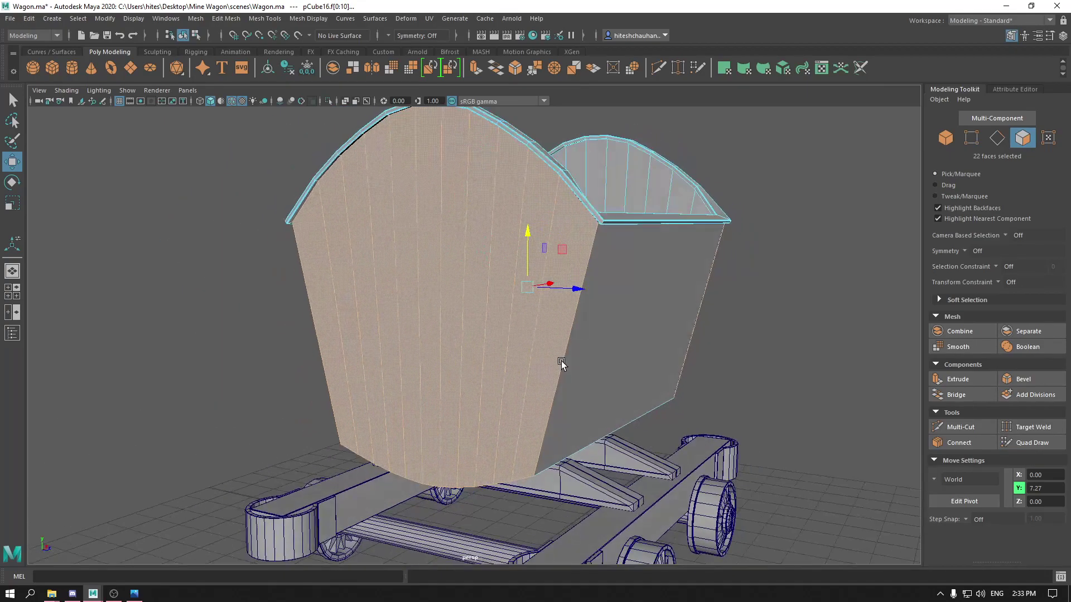
pyautogui.hotkey('ctrl', 'e')
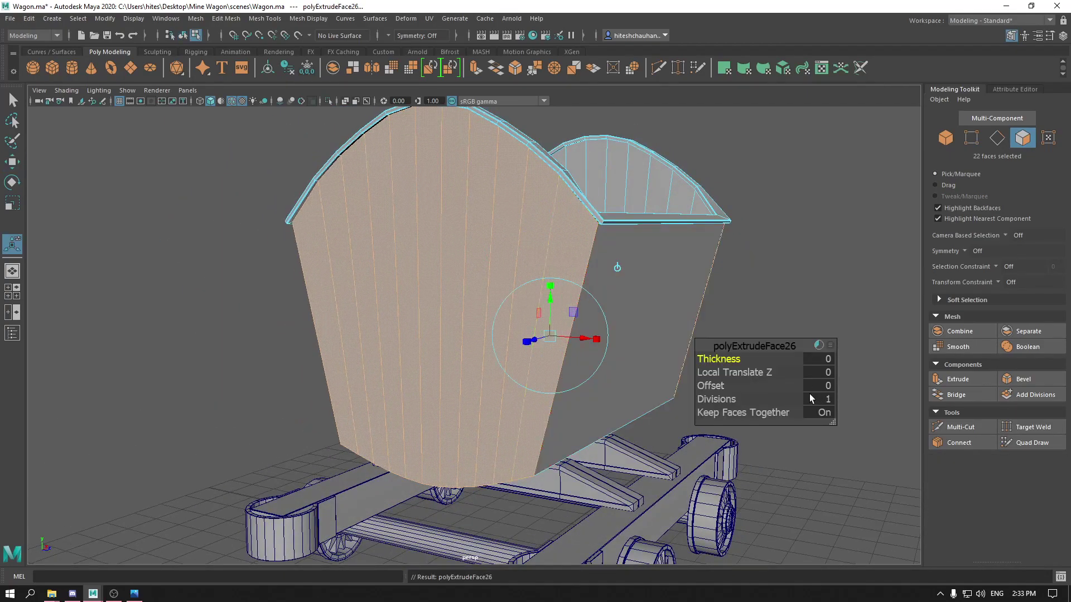
pyautogui.moveTo(719, 386); pyautogui.dragTo(735, 384)
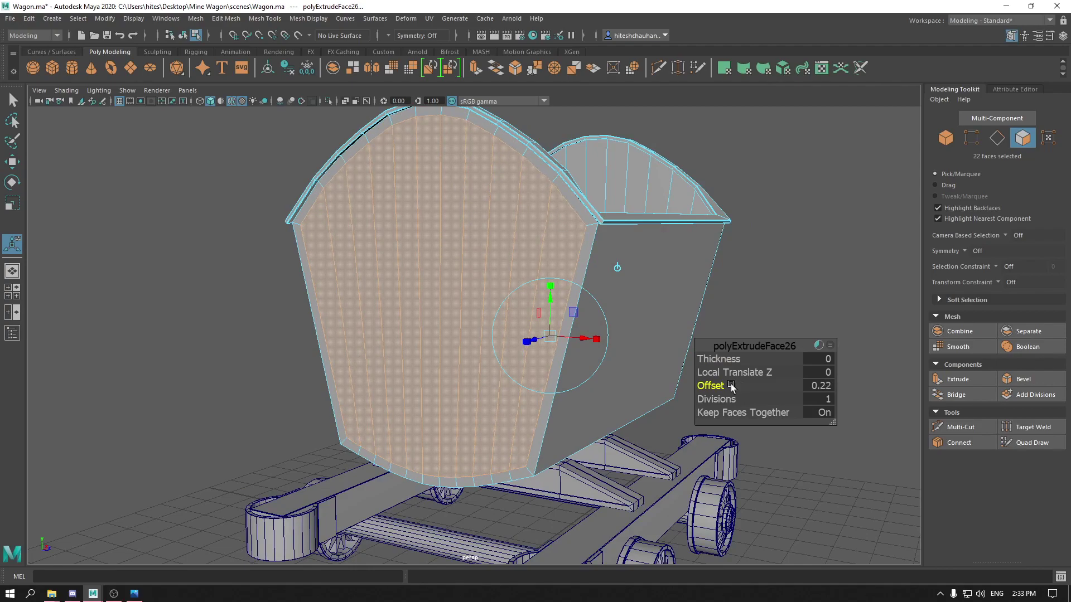
pyautogui.press('w')
# Recess the inset end panels by extruding them with a thickness of -0.07.
pyautogui.hotkey('ctrl', 'e')
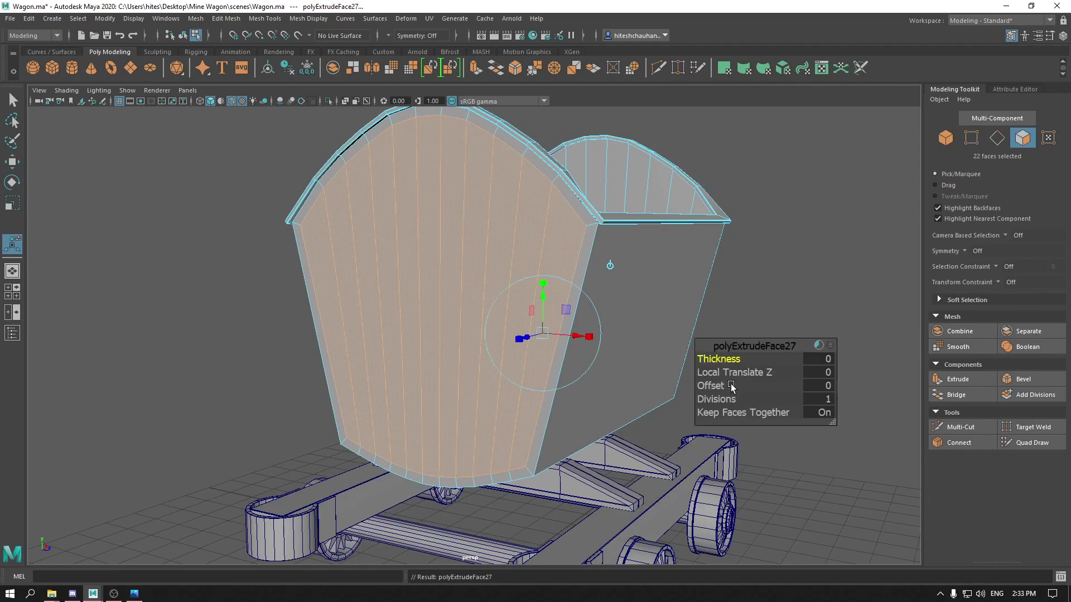
pyautogui.moveTo(722, 358); pyautogui.dragTo(719, 358)
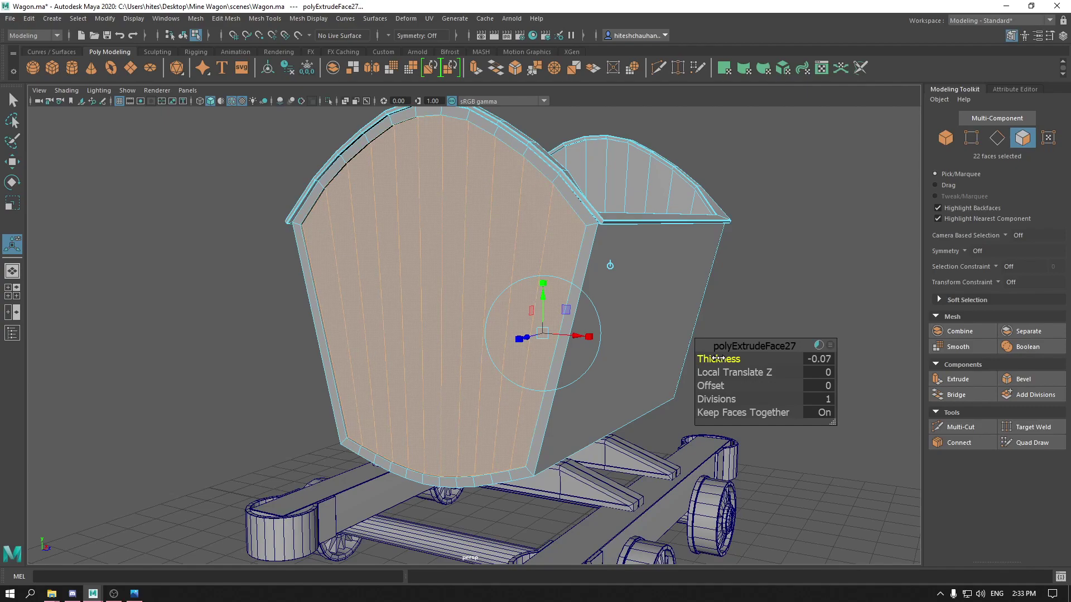
pyautogui.press('w')
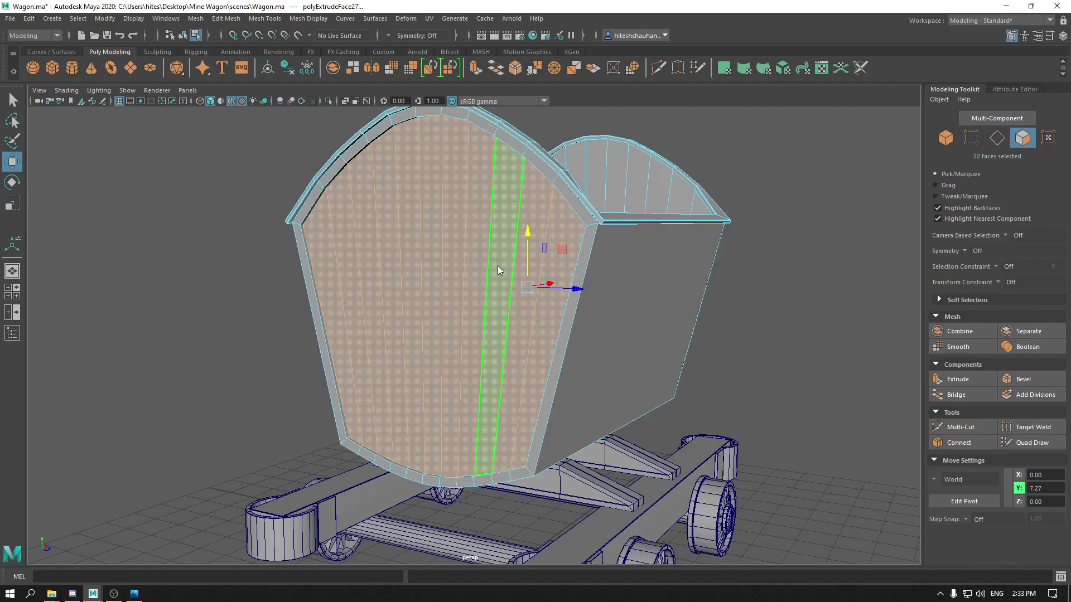
pyautogui.moveTo(497, 270); pyautogui.dragTo(557, 246, button='right')
pyautogui.keyDown('alt'); pyautogui.moveTo(557, 248); pyautogui.dragTo(526, 283); pyautogui.keyUp('alt')
pyautogui.click(681, 322)
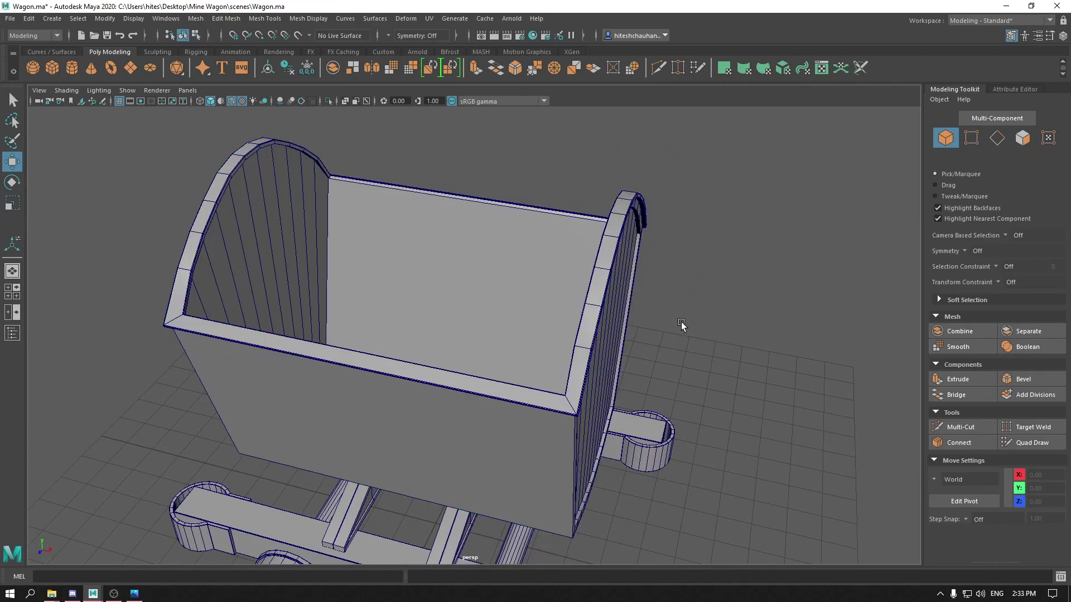
# Save the scene.
pyautogui.keyDown('alt'); pyautogui.moveTo(681, 323); pyautogui.dragTo(721, 299); pyautogui.keyUp('alt')
pyautogui.keyDown('alt'); pyautogui.moveTo(721, 300); pyautogui.dragTo(675, 284, button='right'); pyautogui.keyUp('alt')
pyautogui.hotkey('ctrl', 's')
# Create a polygon cylinder and move it along X to 8.46, beyond the wagon's end.
pyautogui.keyDown('alt'); pyautogui.moveTo(679, 362); pyautogui.dragTo(668, 313); pyautogui.keyUp('alt')
pyautogui.keyDown('shift'); pyautogui.moveTo(668, 215); pyautogui.dragTo(606, 217, button='right'); pyautogui.keyUp('shift')
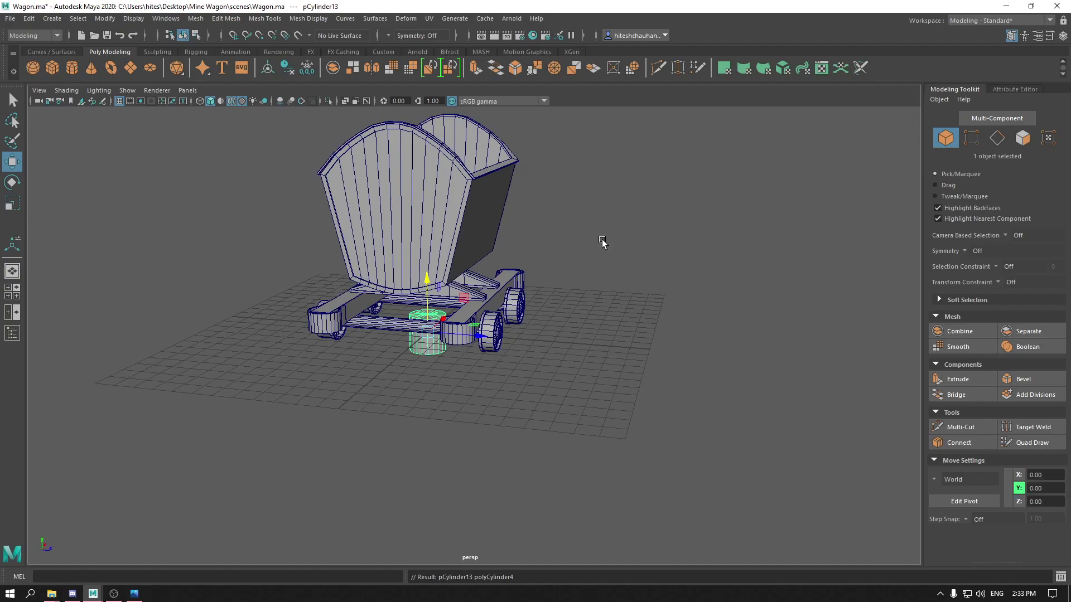
pyautogui.keyDown('alt'); pyautogui.moveTo(602, 240); pyautogui.dragTo(563, 281); pyautogui.keyUp('alt')
pyautogui.moveTo(454, 306); pyautogui.dragTo(616, 258)
pyautogui.hotkey('ctrl', 'z')
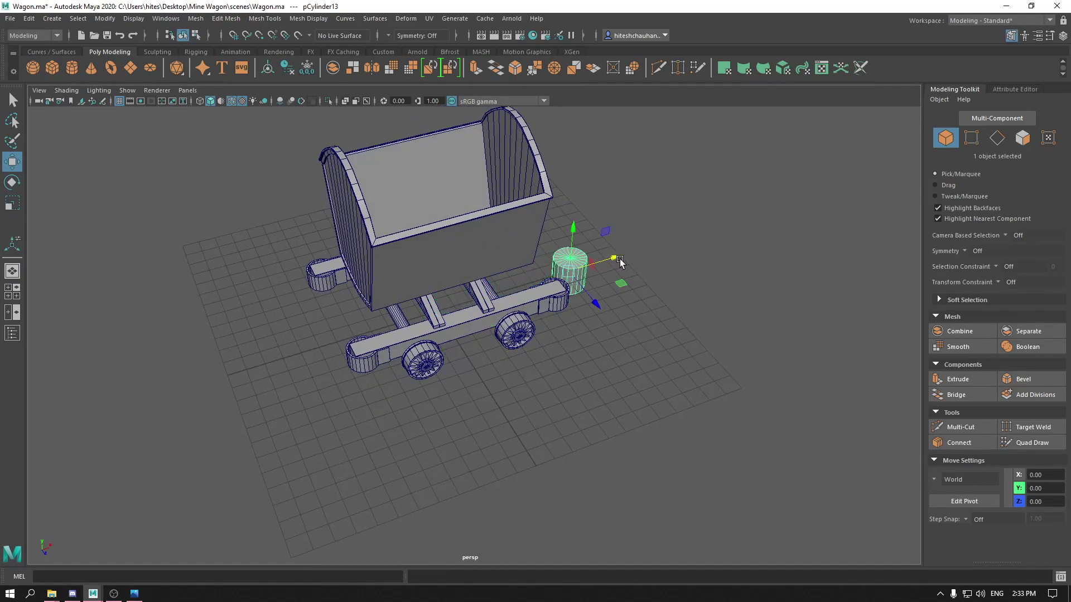
# Raise the cylinder to Y 4.76 in the side view and rotate it so its round cap faces the tub's end.
pyautogui.press('space')
pyautogui.click(678, 235)
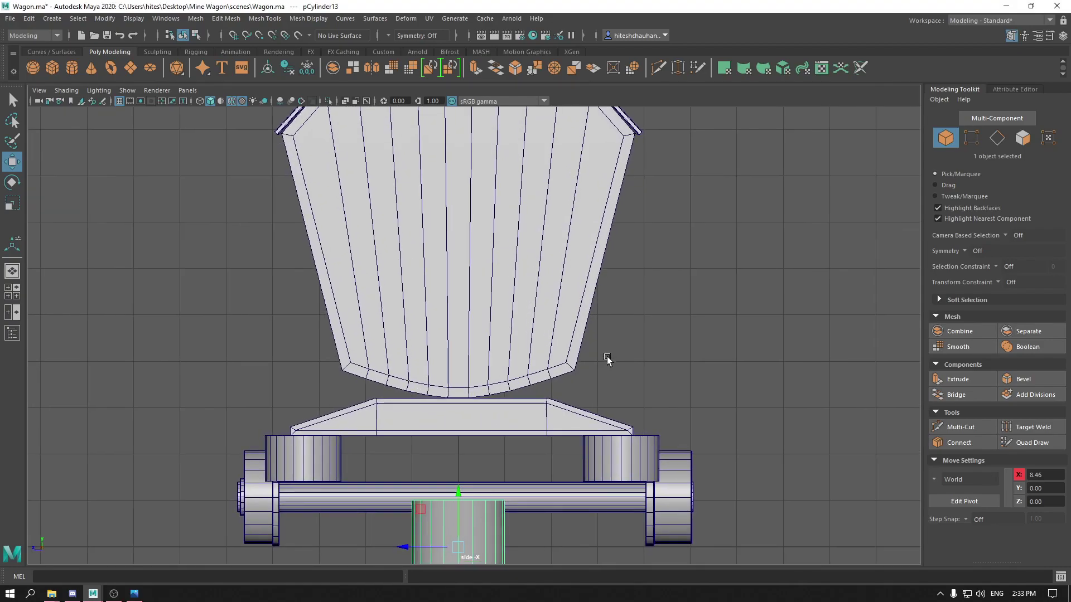
pyautogui.keyDown('alt'); pyautogui.moveTo(608, 363); pyautogui.dragTo(598, 246, button='middle'); pyautogui.keyUp('alt')
pyautogui.moveTo(447, 385); pyautogui.dragTo(449, 155)
pyautogui.keyDown('alt'); pyautogui.moveTo(488, 184); pyautogui.dragTo(488, 279, button='middle'); pyautogui.keyUp('alt')
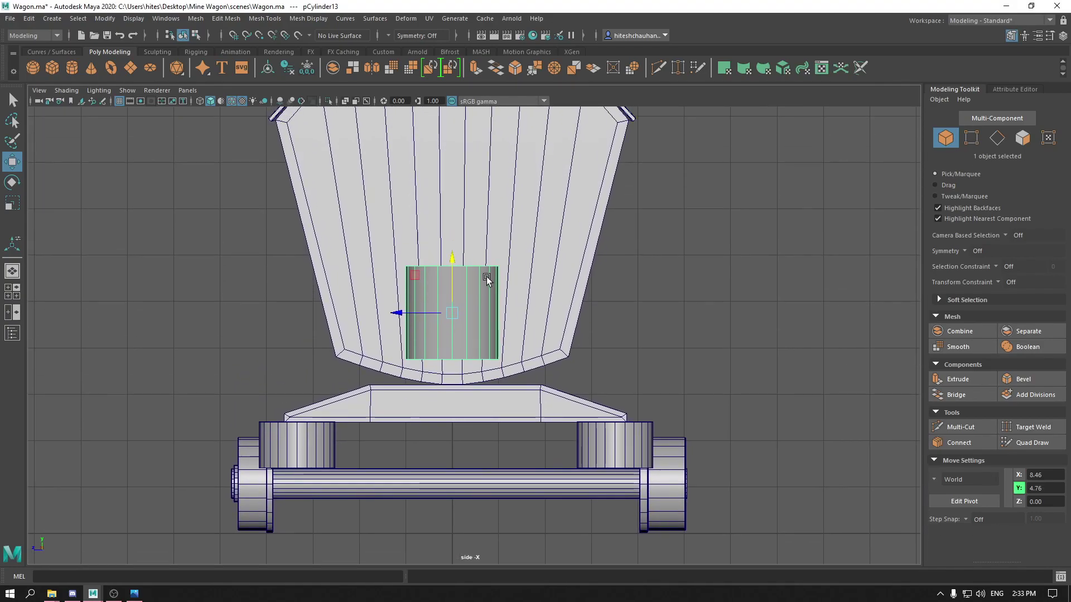
pyautogui.press('e')
pyautogui.moveTo(453, 293); pyautogui.dragTo(452, 349)
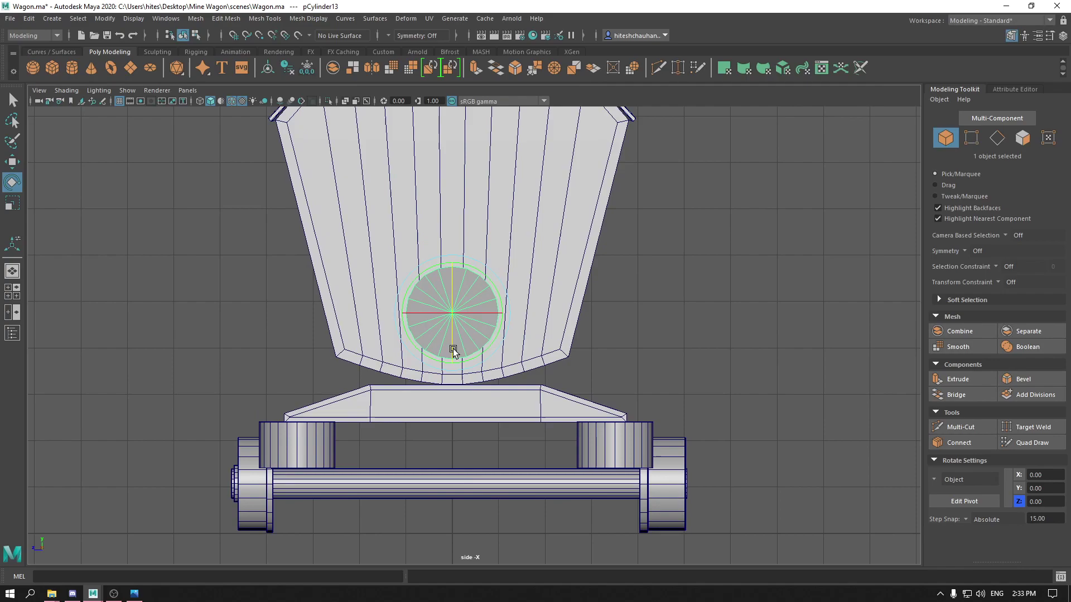
# Set the cylinder's radius to 2.25 and remove its cap subdivisions.
pyautogui.press('t')
pyautogui.moveTo(707, 360); pyautogui.dragTo(775, 373)
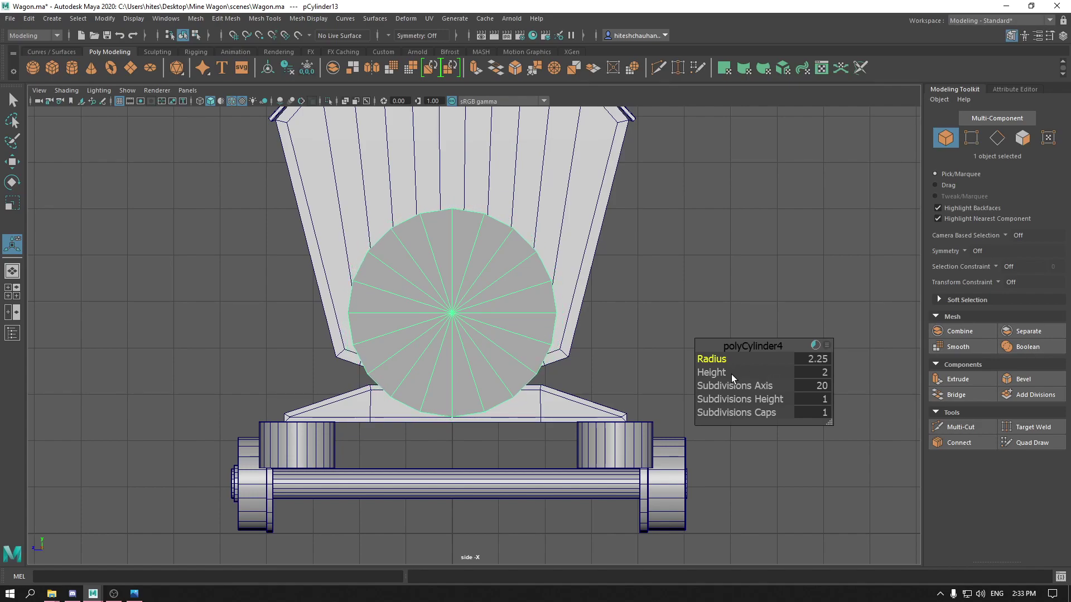
pyautogui.press('w')
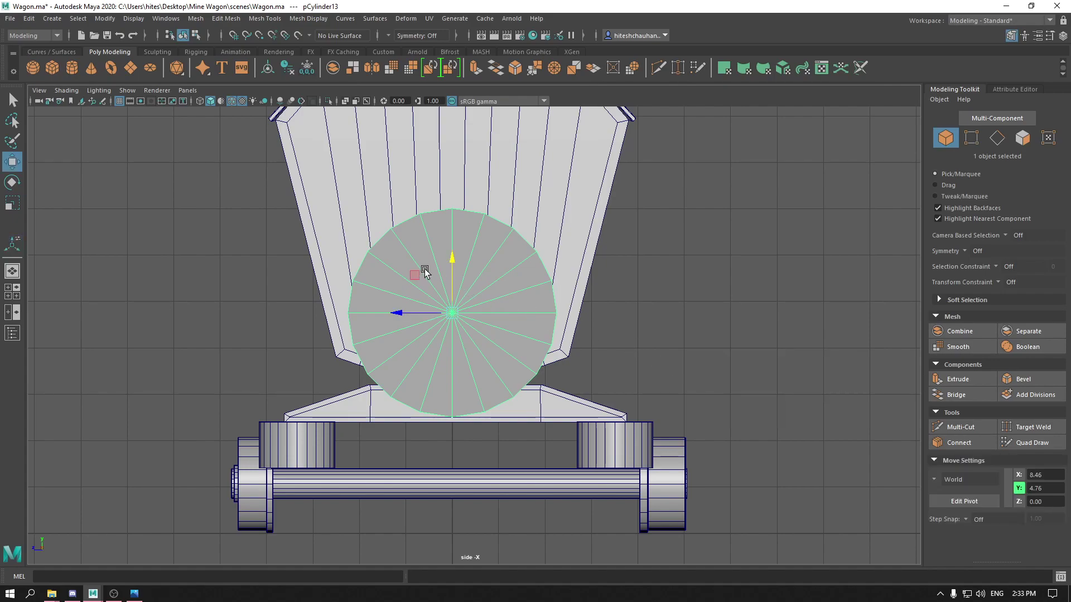
pyautogui.press('t')
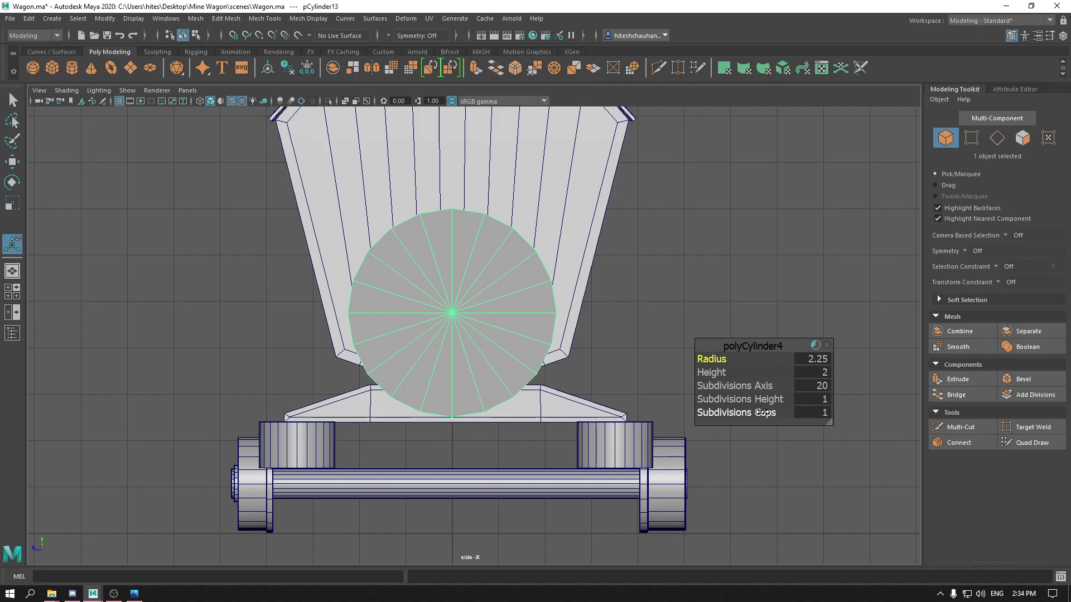
pyautogui.moveTo(762, 413); pyautogui.dragTo(694, 382)
pyautogui.press('w')
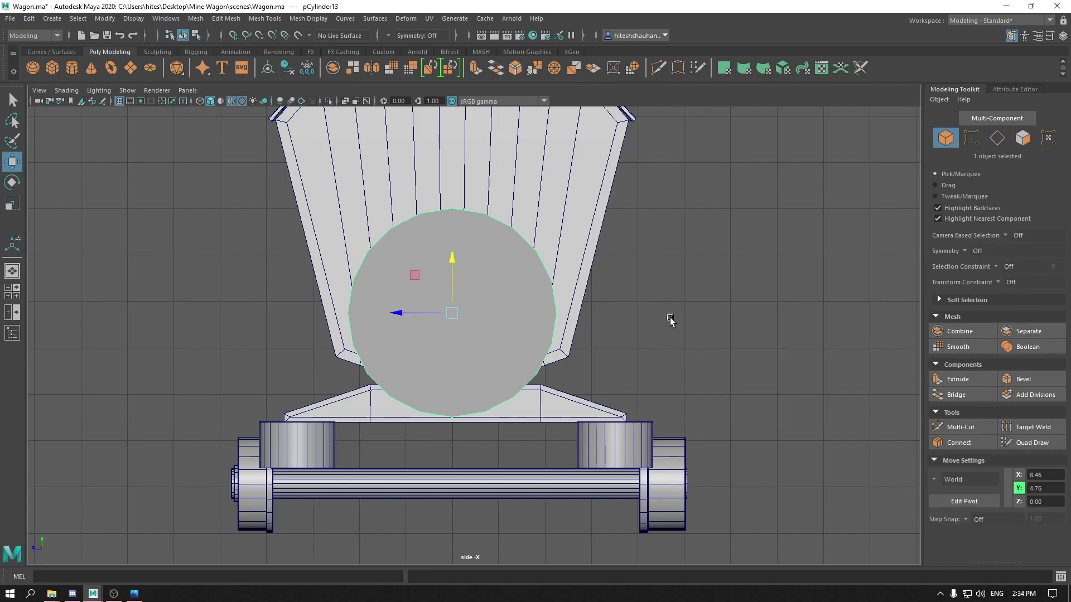
# Cut a horizontal edge across the middle of the cylinder's outer round cap.
pyautogui.rightClick(463, 271)
pyautogui.press('space')
pyautogui.moveTo(484, 277); pyautogui.dragTo(488, 249)
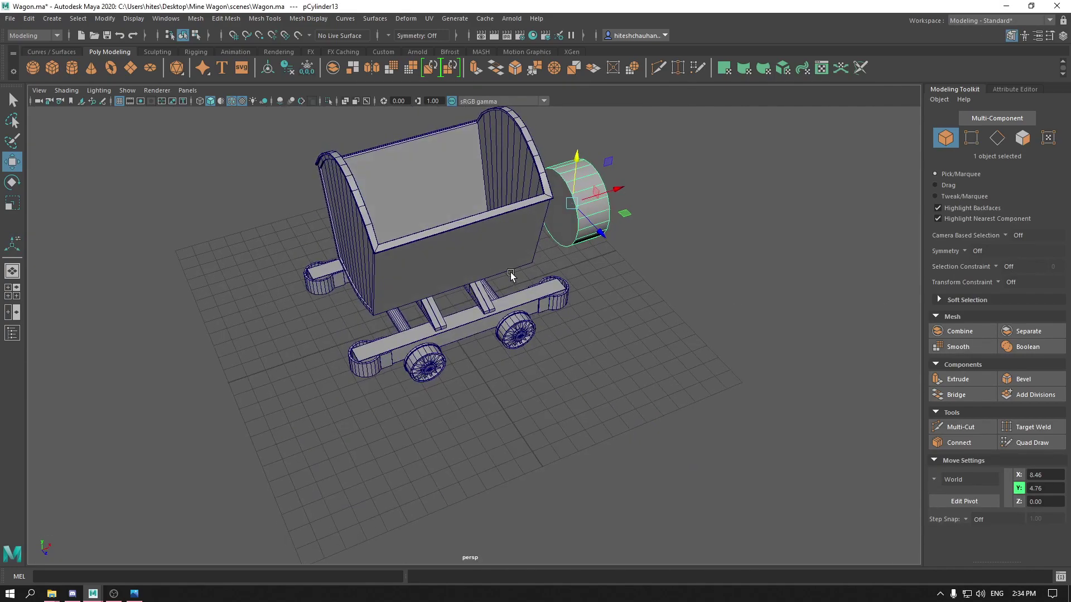
pyautogui.press('f')
pyautogui.keyDown('alt'); pyautogui.moveTo(548, 318); pyautogui.dragTo(430, 312); pyautogui.keyUp('alt')
pyautogui.keyDown('alt'); pyautogui.moveTo(430, 313); pyautogui.dragTo(492, 373, button='right'); pyautogui.keyUp('alt')
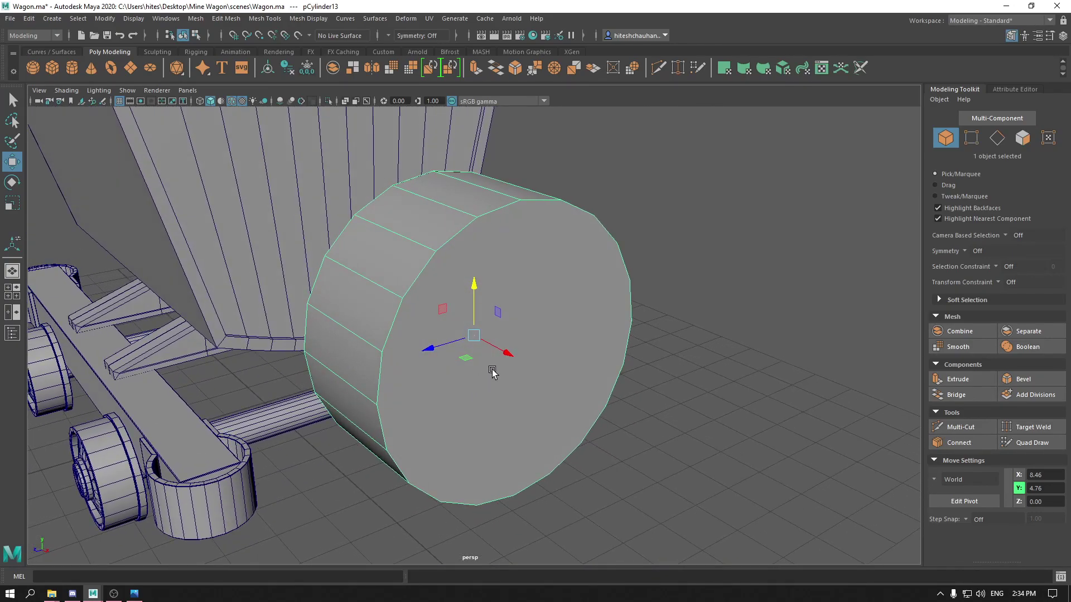
pyautogui.keyDown('shift'); pyautogui.moveTo(481, 312); pyautogui.dragTo(404, 296, button='right'); pyautogui.keyUp('shift')
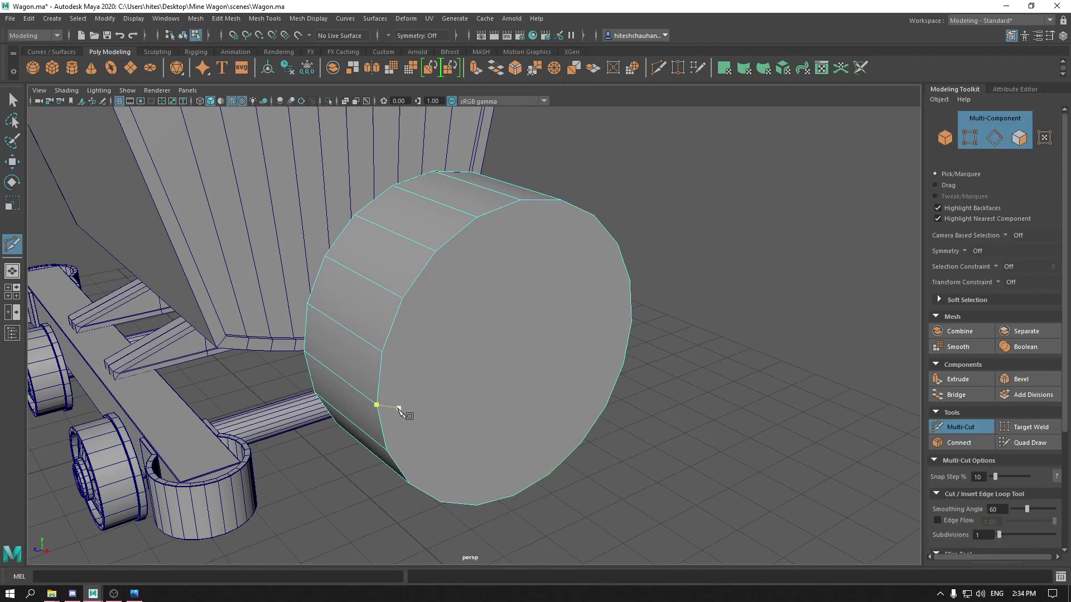
pyautogui.keyDown('alt'); pyautogui.moveTo(467, 432); pyautogui.dragTo(380, 385); pyautogui.keyUp('alt')
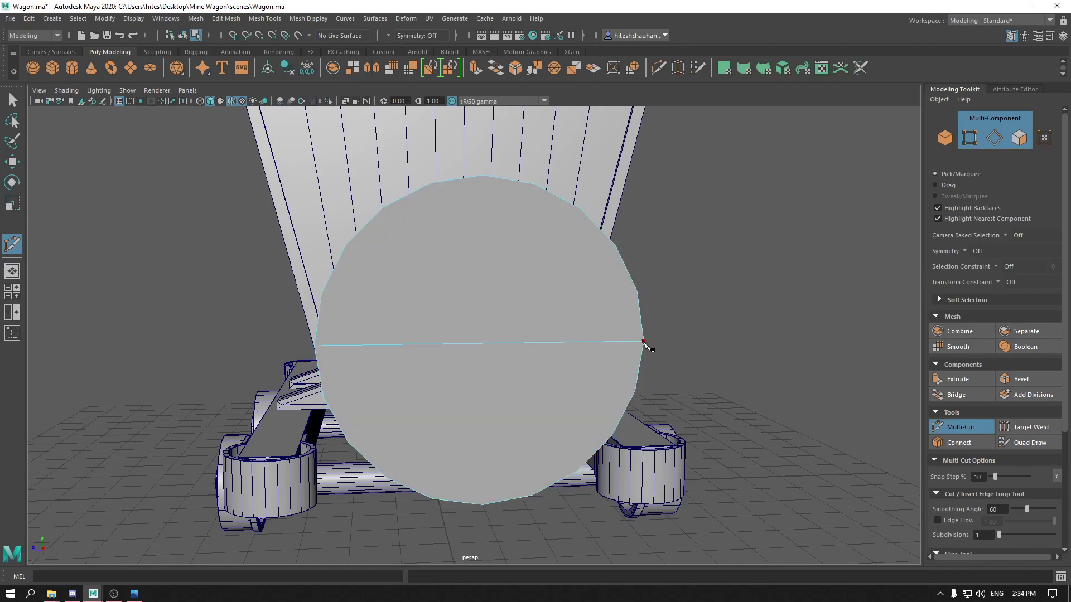
pyautogui.press('w')
# Delete the lower half of the cylinder's faces in the side view.
pyautogui.moveTo(526, 280); pyautogui.dragTo(528, 314, button='right')
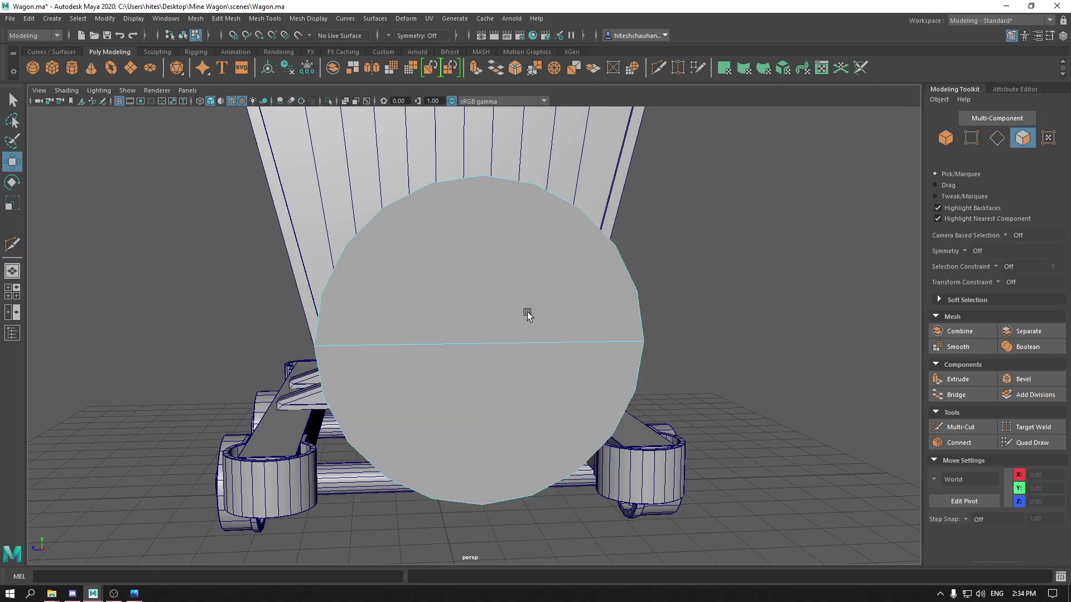
pyautogui.press('space')
pyautogui.moveTo(529, 307); pyautogui.dragTo(530, 333)
pyautogui.press('space')
pyautogui.moveTo(749, 372); pyautogui.dragTo(802, 370)
pyautogui.click(509, 363)
pyautogui.moveTo(509, 363); pyautogui.dragTo(551, 292, button='right')
pyautogui.keyDown('shift'); pyautogui.moveTo(460, 268); pyautogui.dragTo(459, 268, button='right'); pyautogui.keyUp('shift')
pyautogui.moveTo(460, 267); pyautogui.dragTo(462, 304, button='right')
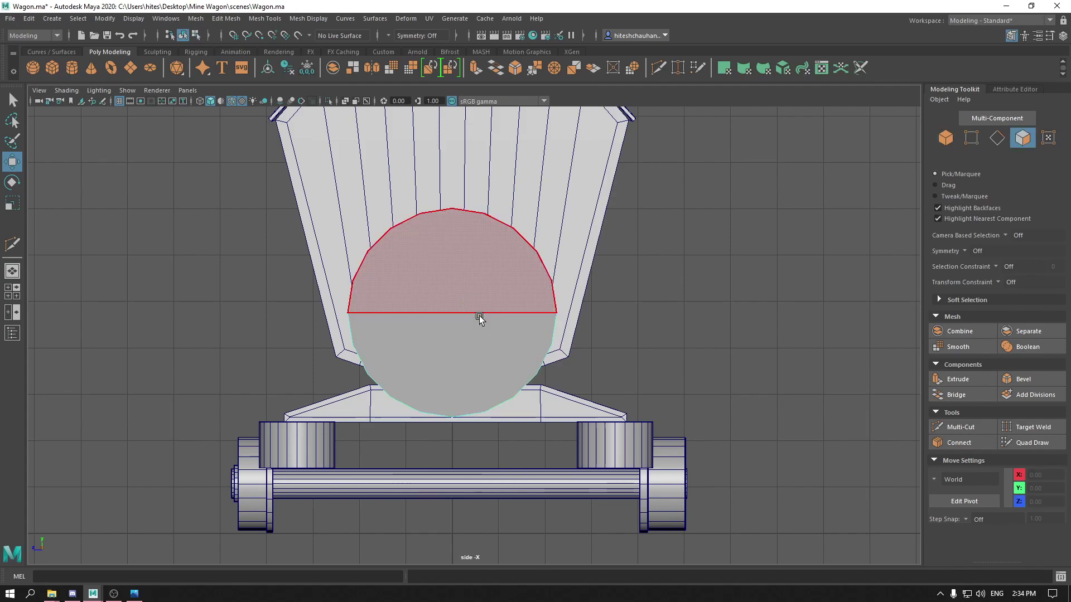
pyautogui.moveTo(606, 426); pyautogui.dragTo(309, 370)
pyautogui.press('Delete')
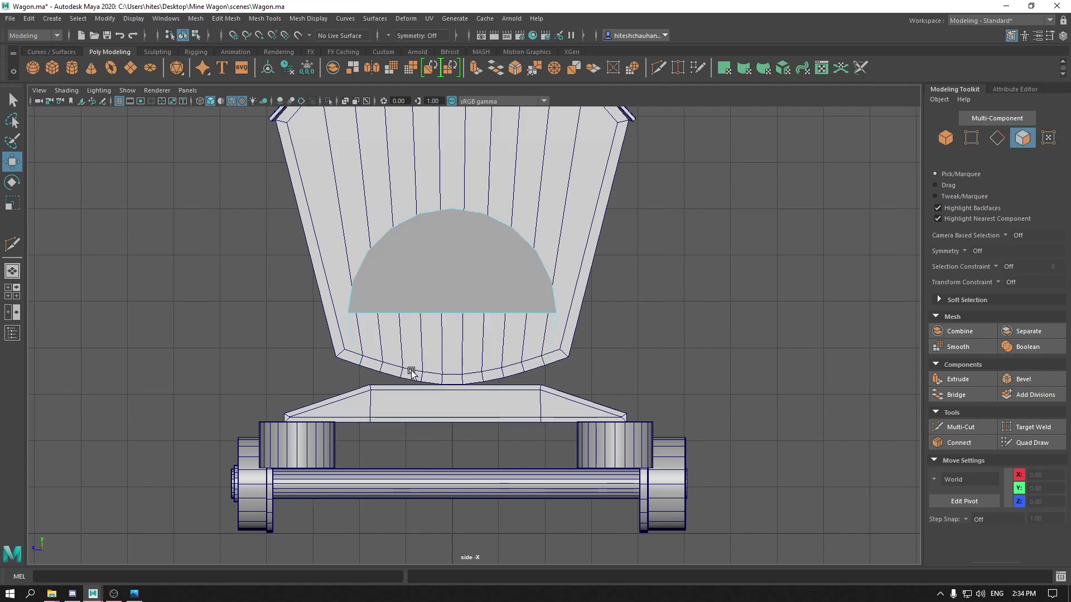
# Delete the strip of faces around the cylinder's curved side, keeping only the flat half-disc cap.
pyautogui.press('space')
pyautogui.moveTo(429, 254); pyautogui.dragTo(420, 202)
pyautogui.keyDown('alt'); pyautogui.moveTo(461, 270); pyautogui.dragTo(522, 293); pyautogui.keyUp('alt')
pyautogui.click(379, 437)
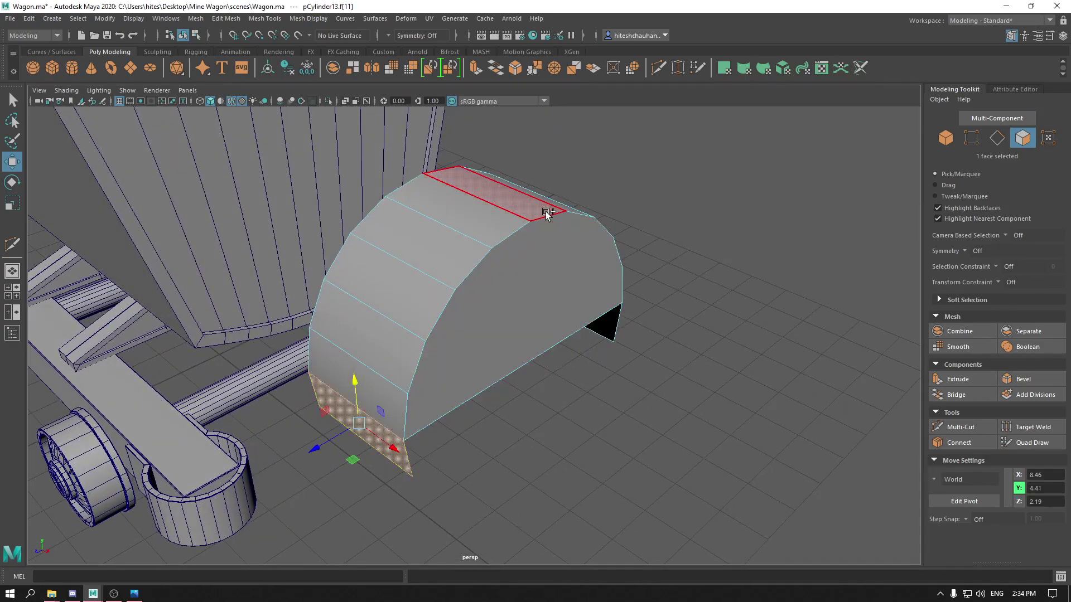
pyautogui.keyDown('alt'); pyautogui.moveTo(545, 210); pyautogui.dragTo(526, 450); pyautogui.keyUp('alt')
pyautogui.doubleClick(526, 450)
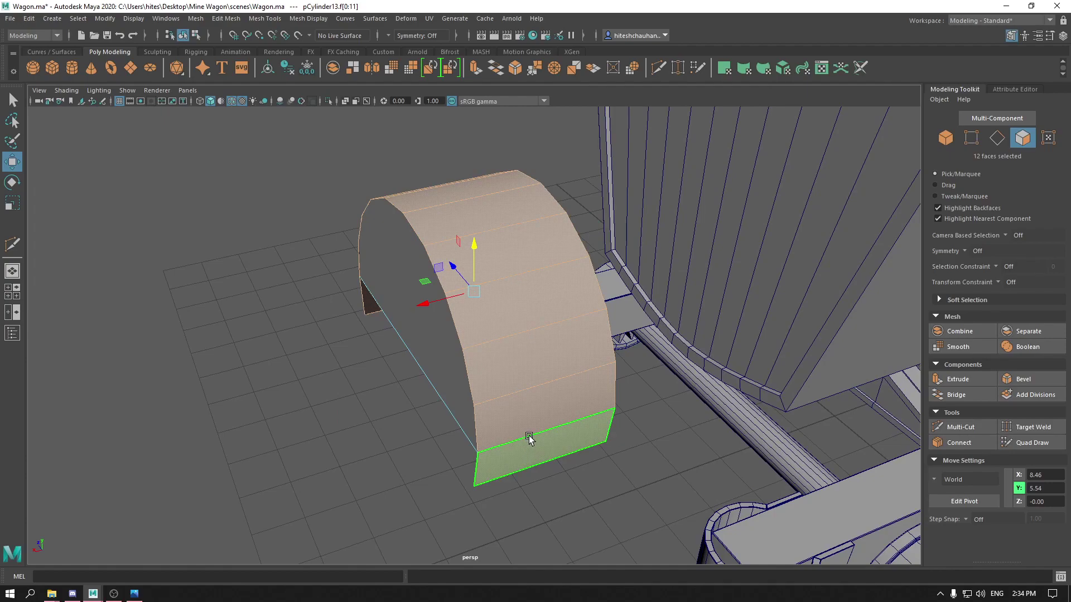
pyautogui.press('Delete')
# Cut horizontal edges between the half disc's opposite rim vertices and one edge from its apex down to its base.
pyautogui.keyDown('alt'); pyautogui.moveTo(465, 330); pyautogui.dragTo(430, 289); pyautogui.keyUp('alt')
pyautogui.moveTo(430, 285); pyautogui.dragTo(483, 260, button='right')
pyautogui.keyDown('alt'); pyautogui.moveTo(483, 260); pyautogui.dragTo(522, 276); pyautogui.keyUp('alt')
pyautogui.keyDown('shift'); pyautogui.rightClick(484, 272); pyautogui.keyUp('shift')
pyautogui.click(420, 274)
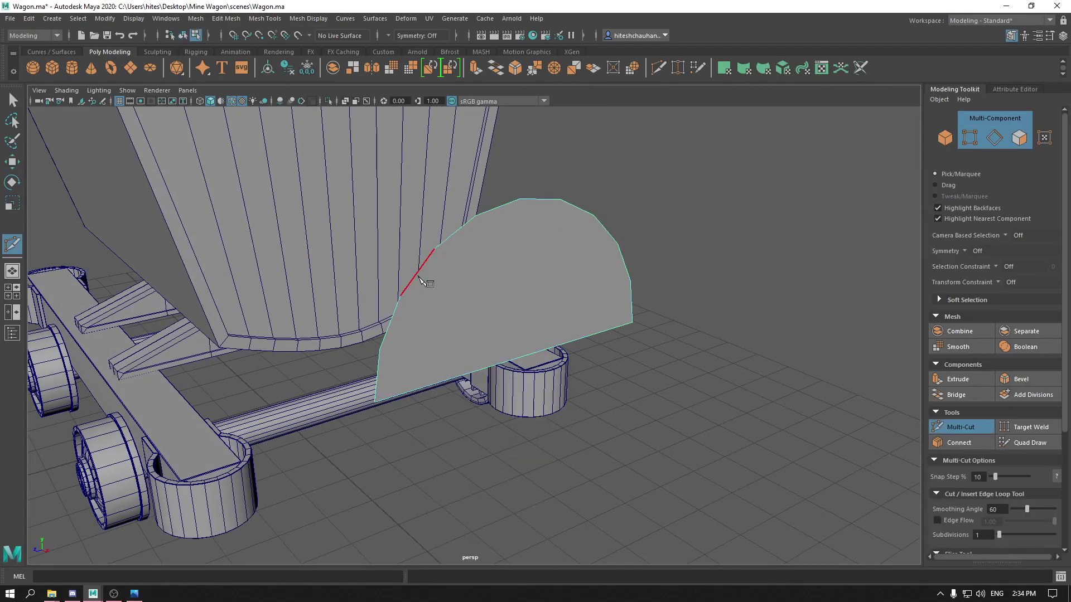
pyautogui.scroll(2, 363, 369)
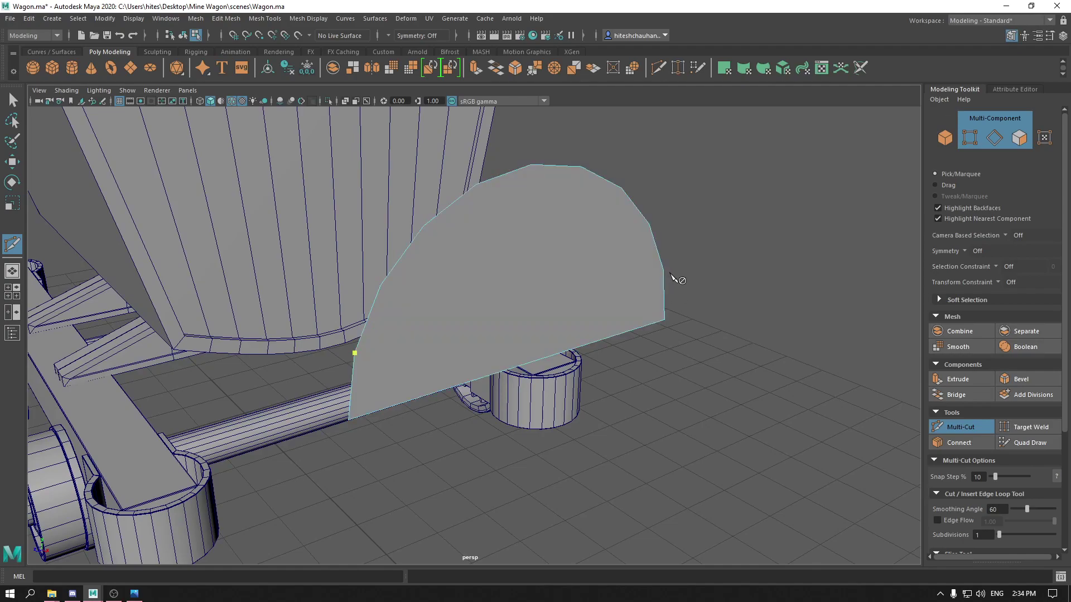
pyautogui.click(664, 271)
pyautogui.click(380, 285)
pyautogui.click(649, 225)
pyautogui.click(424, 227)
pyautogui.click(621, 189)
pyautogui.click(532, 166)
pyautogui.press('w')
# Line up the middle column of vertices on the half disc's vertical centre line in the side view.
pyautogui.press('space')
pyautogui.moveTo(586, 264); pyautogui.dragTo(641, 337)
pyautogui.press('space')
pyautogui.moveTo(478, 259); pyautogui.dragTo(439, 250, button='right')
pyautogui.moveTo(446, 232); pyautogui.dragTo(486, 335)
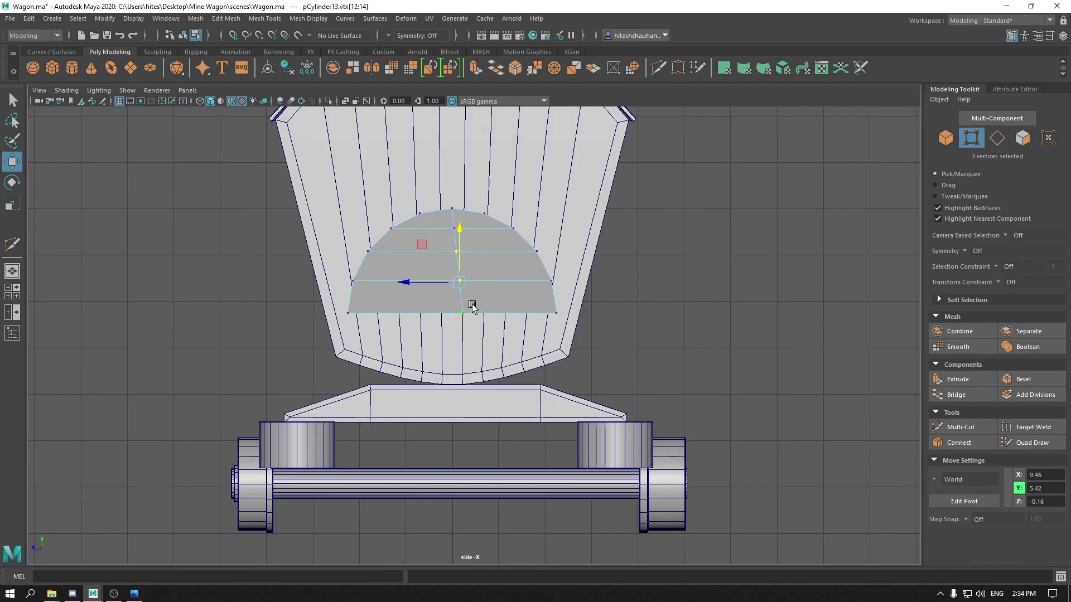
pyautogui.keyDown('shift'); pyautogui.moveTo(433, 205); pyautogui.dragTo(469, 239); pyautogui.keyUp('shift')
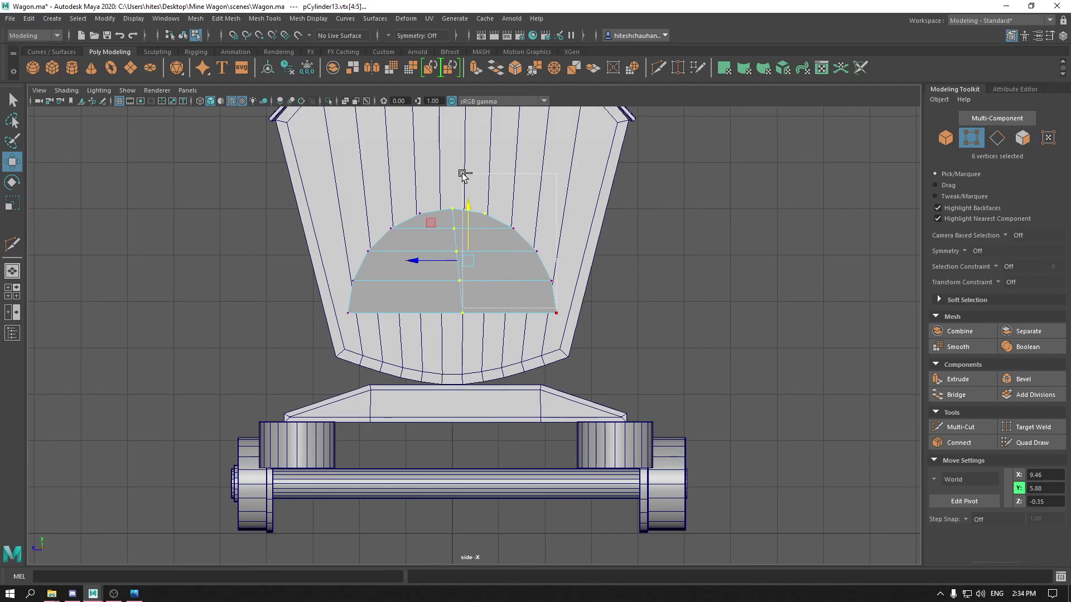
pyautogui.press('Insert')
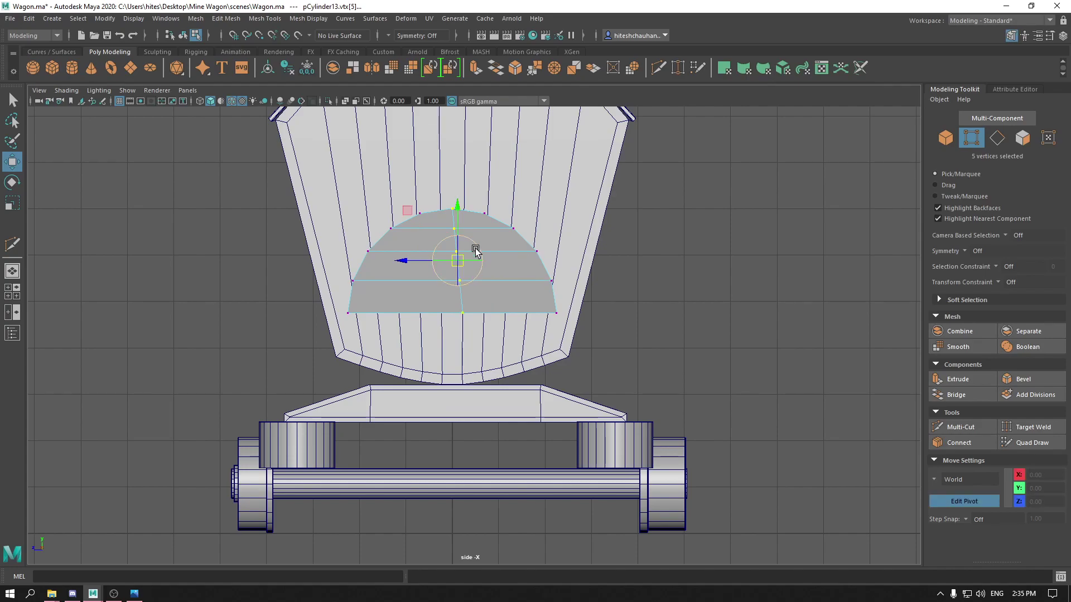
pyautogui.moveTo(457, 245); pyautogui.dragTo(571, 244)
pyautogui.press('Insert')
pyautogui.press('r')
pyautogui.press('w')
pyautogui.scroll(2, 494, 340)
# Extend the half disc's two bottom edges straight down to the base of the tub supports, forming an arched panel.
pyautogui.moveTo(446, 231); pyautogui.dragTo(446, 201, button='right')
pyautogui.rightClick(446, 231)
pyautogui.click(494, 306)
pyautogui.keyDown('shift'); pyautogui.click(377, 306); pyautogui.keyUp('shift')
pyautogui.keyDown('shift'); pyautogui.moveTo(447, 252); pyautogui.dragTo(472, 395); pyautogui.keyUp('shift')
pyautogui.press('F8')
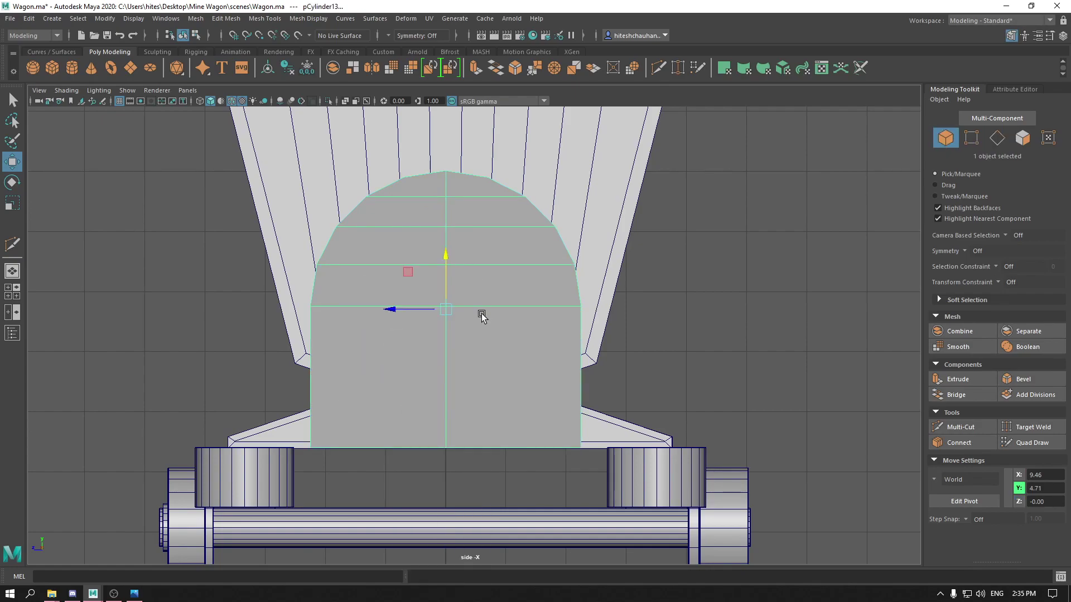
# Scale the arched panel along Z so it is narrower than the tub's lower end.
pyautogui.press('r')
pyautogui.moveTo(395, 312); pyautogui.dragTo(407, 308)
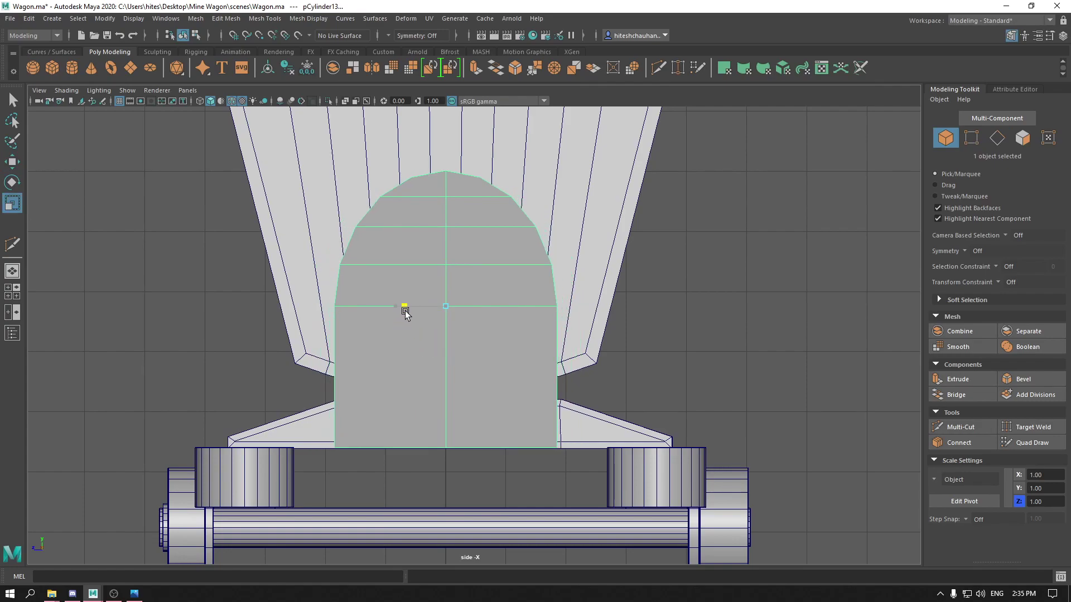
pyautogui.press('r')
pyautogui.moveTo(427, 255); pyautogui.dragTo(390, 256)
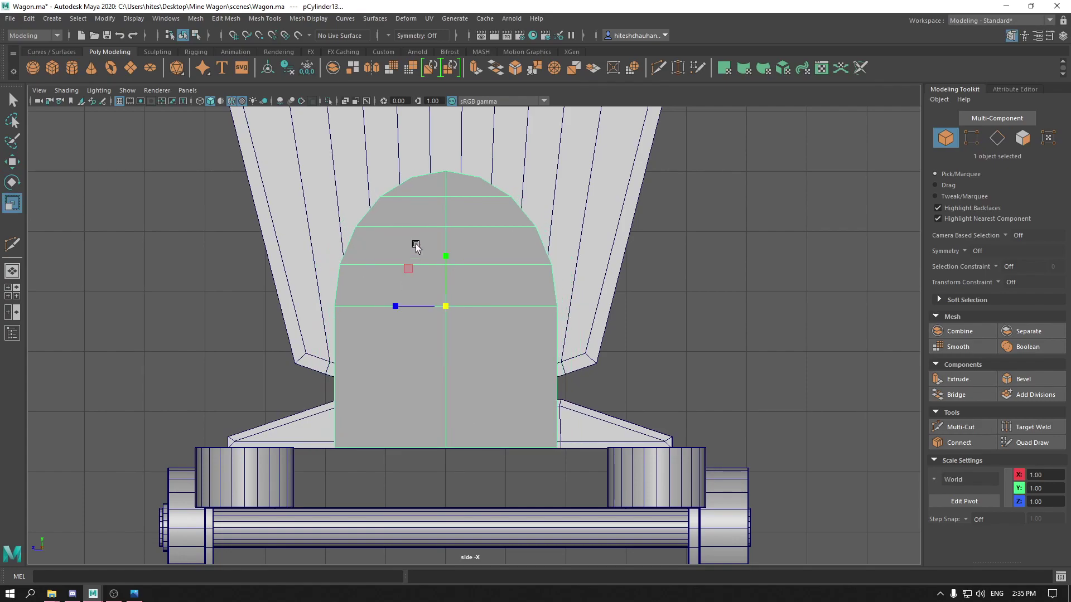
# Extrude the flat arched panel outward to give it a thin, even thickness.
pyautogui.press('space')
pyautogui.keyDown('alt'); pyautogui.moveTo(457, 256); pyautogui.dragTo(513, 268); pyautogui.keyUp('alt')
pyautogui.press('w')
pyautogui.click(714, 279)
pyautogui.click(523, 361)
pyautogui.scroll(-2, 515, 301)
pyautogui.scroll(-2, 536, 270)
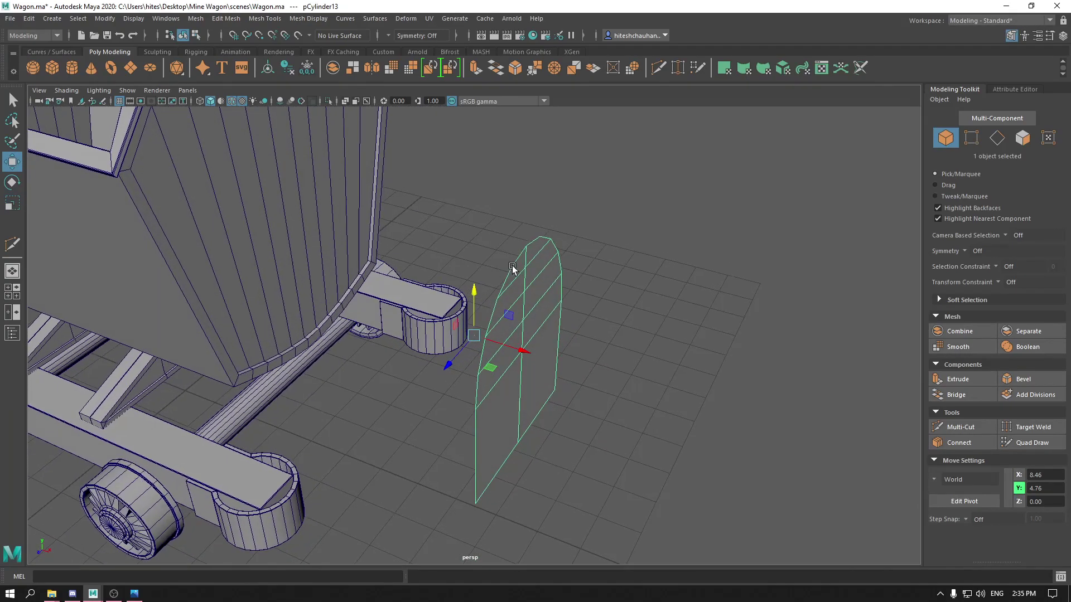
pyautogui.scroll(1, 527, 306)
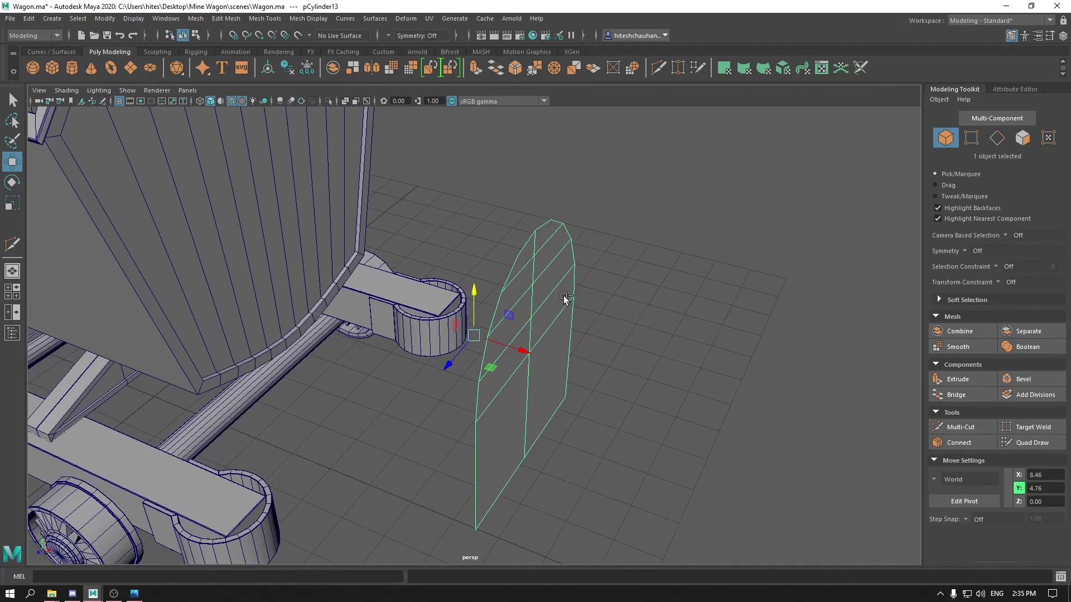
pyautogui.hotkey('ctrl', 'e')
pyautogui.moveTo(713, 358); pyautogui.dragTo(721, 359)
pyautogui.moveTo(721, 359); pyautogui.dragTo(721, 359)
pyautogui.press('w')
# Inset the arched panel's front faces with an offset of 0.14 and extrude them again to recess them inside the border.
pyautogui.moveTo(578, 234); pyautogui.dragTo(576, 263, button='right')
pyautogui.keyDown('alt'); pyautogui.moveTo(576, 263); pyautogui.dragTo(546, 253); pyautogui.keyUp('alt')
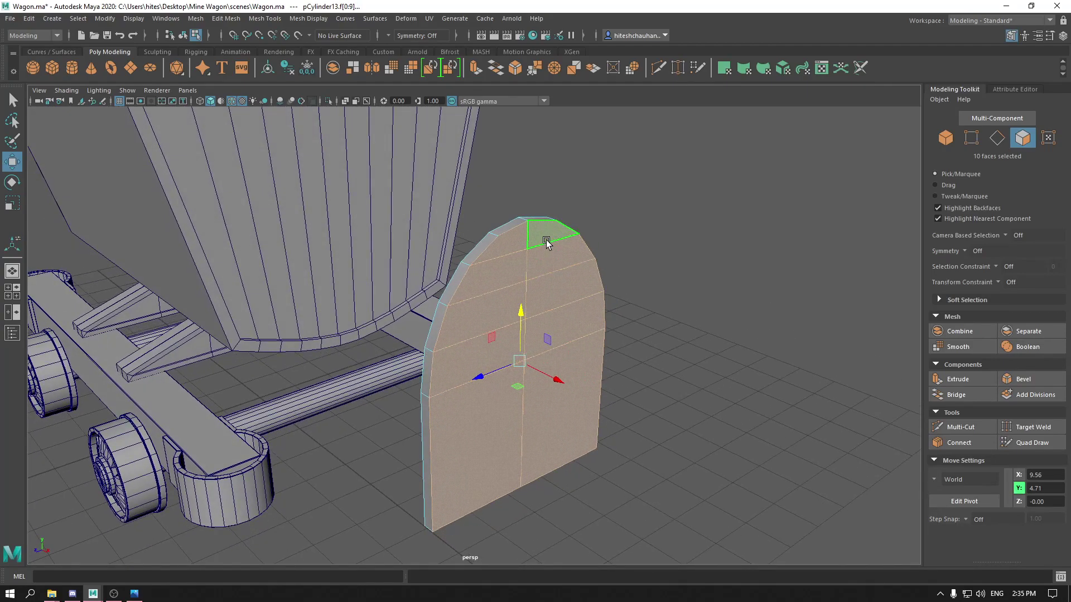
pyautogui.keyDown('alt'); pyautogui.moveTo(563, 323); pyautogui.dragTo(598, 311); pyautogui.keyUp('alt')
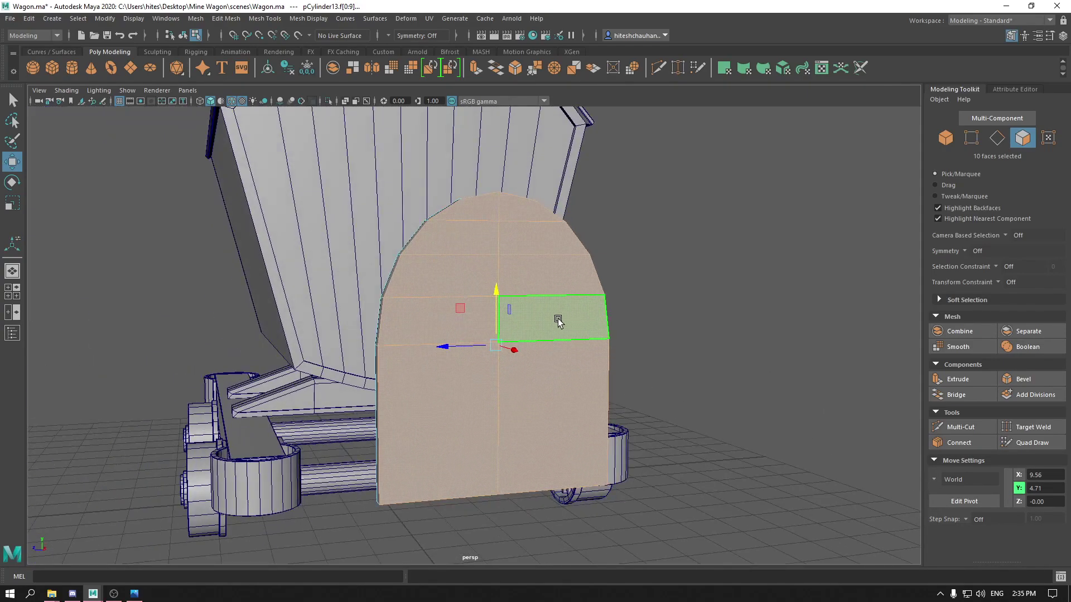
pyautogui.hotkey('ctrl', 'e')
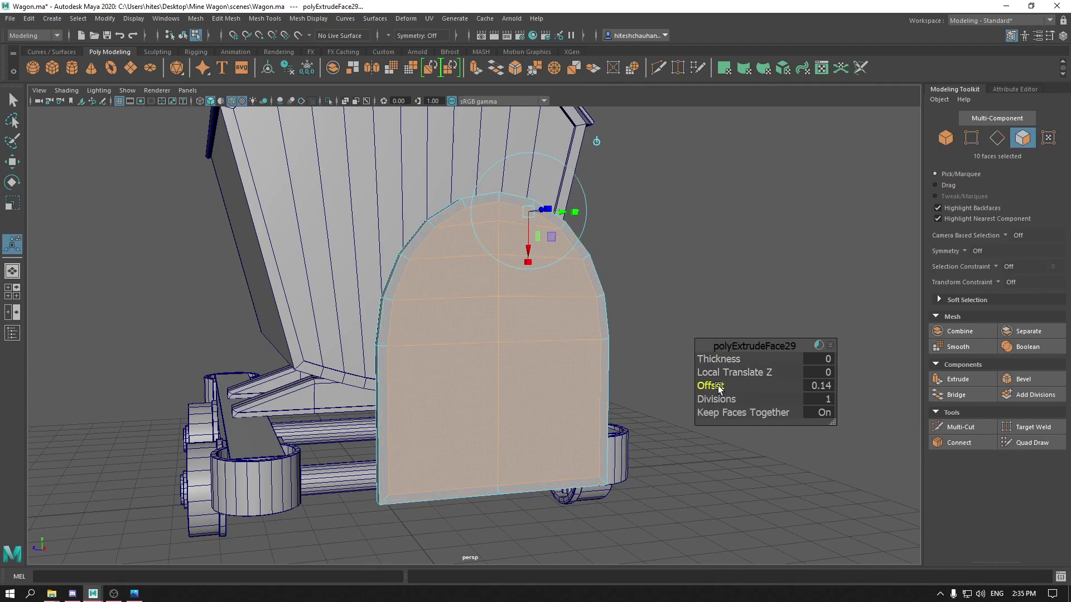
pyautogui.hotkey('ctrl', 'e')
pyautogui.keyDown('alt'); pyautogui.moveTo(683, 390); pyautogui.dragTo(646, 383); pyautogui.keyUp('alt')
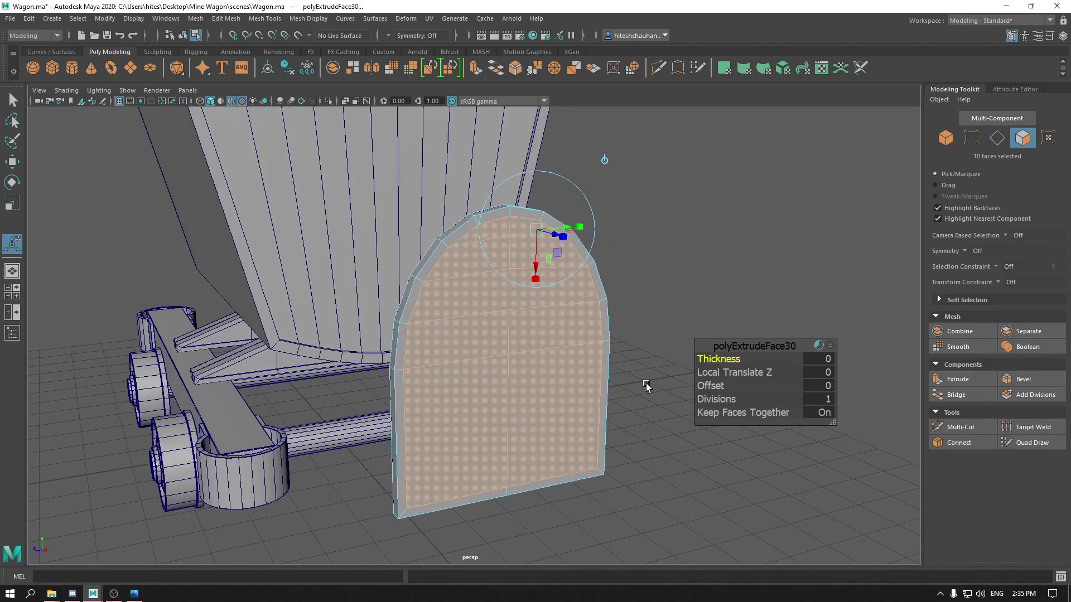
pyautogui.moveTo(724, 358); pyautogui.dragTo(723, 358)
pyautogui.press('w')
# Bevel the edge loops of the arched panel's raised border with a fraction of 0.5 and 2 segments.
pyautogui.moveTo(603, 272); pyautogui.dragTo(627, 170, button='right')
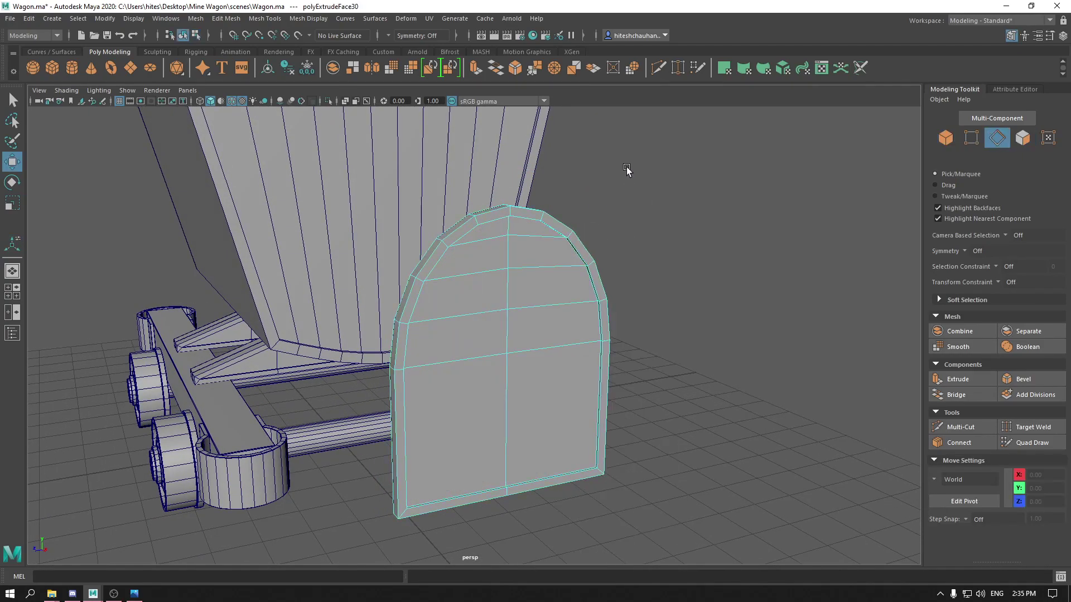
pyautogui.doubleClick(493, 212)
pyautogui.keyDown('shift'); pyautogui.click(482, 213); pyautogui.keyUp('shift')
pyautogui.keyDown('shift'); pyautogui.moveTo(484, 251); pyautogui.dragTo(625, 466, button='right'); pyautogui.keyUp('shift')
pyautogui.moveTo(725, 371); pyautogui.dragTo(763, 375)
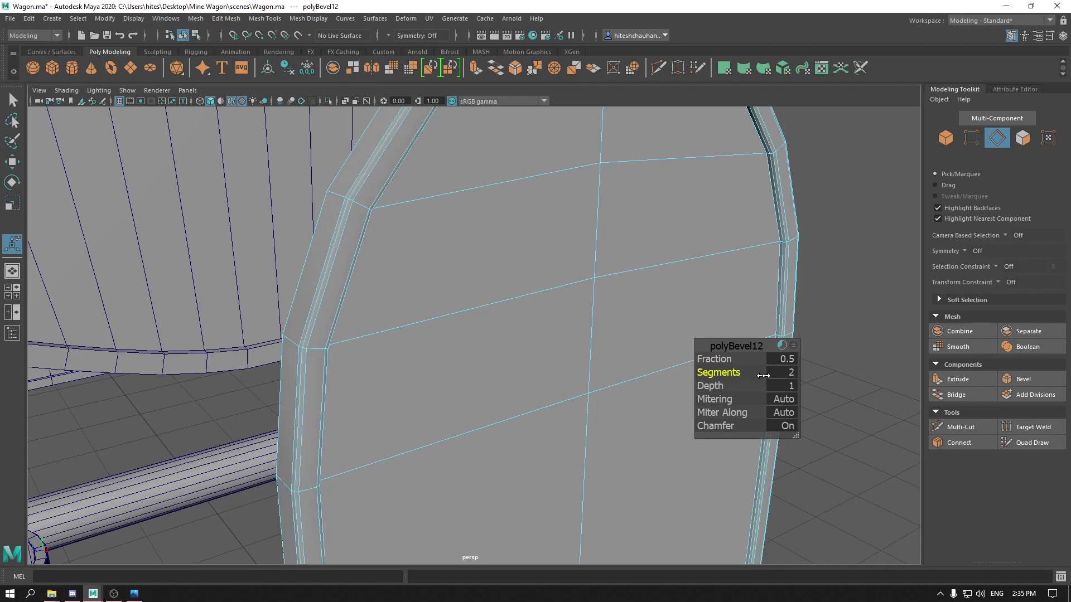
pyautogui.press('w')
pyautogui.moveTo(452, 266); pyautogui.dragTo(487, 244, button='right')
pyautogui.scroll(-6, 674, 130)
pyautogui.click(704, 360)
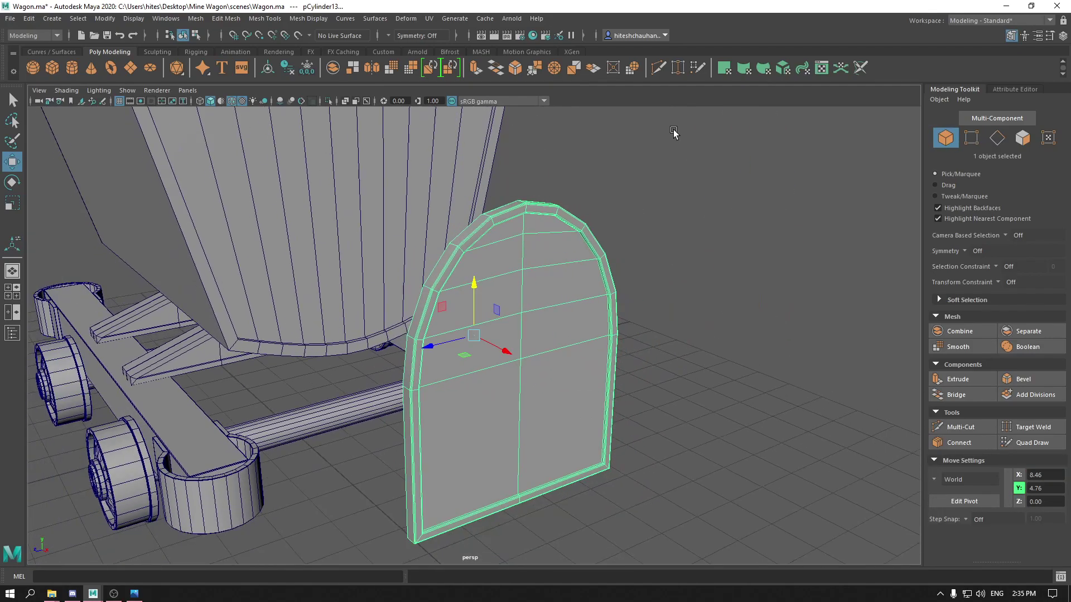
# Move the arched panel along X to 3.55 so its back sits against the tub's end.
pyautogui.keyDown('alt'); pyautogui.moveTo(704, 360); pyautogui.dragTo(444, 268); pyautogui.keyUp('alt')
pyautogui.click(425, 357)
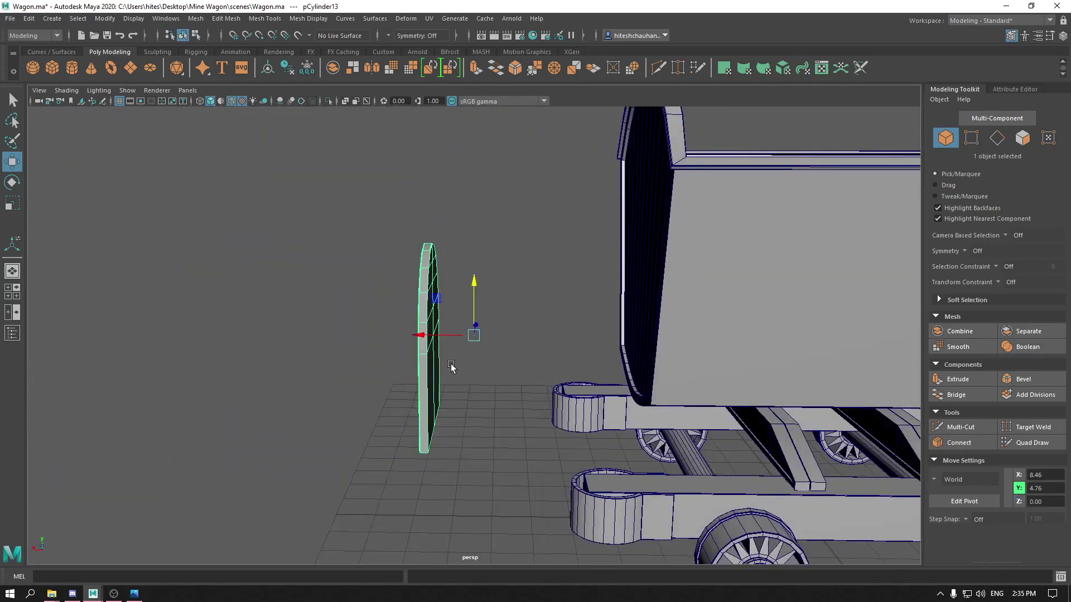
pyautogui.keyDown('alt'); pyautogui.moveTo(520, 347); pyautogui.dragTo(537, 338); pyautogui.keyUp('alt')
pyautogui.moveTo(425, 340); pyautogui.dragTo(468, 359)
pyautogui.scroll(3, 656, 338)
pyautogui.moveTo(476, 299); pyautogui.dragTo(493, 324)
pyautogui.press('space')
pyautogui.keyDown('alt'); pyautogui.moveTo(597, 318); pyautogui.dragTo(694, 435, button='right'); pyautogui.keyUp('alt')
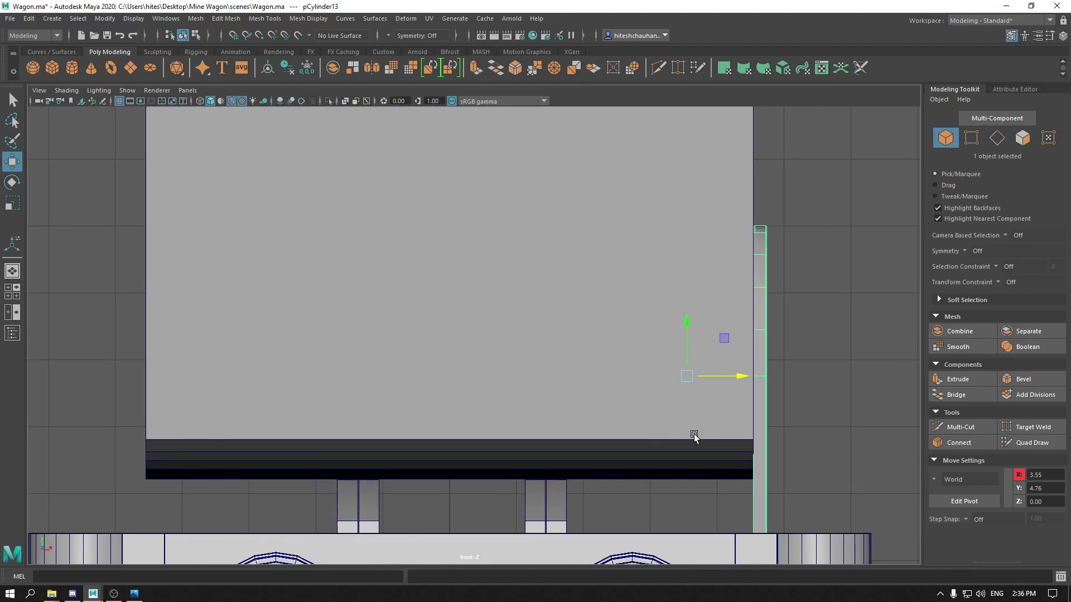
# Examine how the arched panel meets the tub's end in shaded and wireframe display and from around the wagon.
pyautogui.keyDown('alt'); pyautogui.moveTo(693, 435); pyautogui.dragTo(242, 214, button='middle'); pyautogui.keyUp('alt')
pyautogui.keyDown('alt'); pyautogui.moveTo(242, 215); pyautogui.dragTo(470, 516, button='right'); pyautogui.keyUp('alt')
pyautogui.keyDown('alt'); pyautogui.moveTo(279, 286); pyautogui.dragTo(608, 436, button='middle'); pyautogui.keyUp('alt')
pyautogui.keyDown('alt'); pyautogui.moveTo(470, 292); pyautogui.dragTo(521, 374, button='middle'); pyautogui.keyUp('alt')
pyautogui.keyDown('alt'); pyautogui.moveTo(554, 483); pyautogui.dragTo(484, 262, button='right'); pyautogui.keyUp('alt')
pyautogui.keyDown('alt'); pyautogui.moveTo(445, 228); pyautogui.dragTo(472, 326, button='middle'); pyautogui.keyUp('alt')
pyautogui.press('4')
pyautogui.keyDown('alt'); pyautogui.moveTo(519, 402); pyautogui.dragTo(521, 335, button='middle'); pyautogui.keyUp('alt')
pyautogui.scroll(-1, 519, 332)
pyautogui.press('space')
pyautogui.moveTo(507, 283); pyautogui.dragTo(502, 221)
pyautogui.press('6')
pyautogui.click(335, 246)
pyautogui.keyDown('alt'); pyautogui.moveTo(382, 366); pyautogui.dragTo(383, 223, button='right'); pyautogui.keyUp('alt')
pyautogui.keyDown('alt'); pyautogui.moveTo(383, 223); pyautogui.dragTo(436, 287); pyautogui.keyUp('alt')
pyautogui.keyDown('alt'); pyautogui.moveTo(437, 286); pyautogui.dragTo(432, 255, button='right'); pyautogui.keyUp('alt')
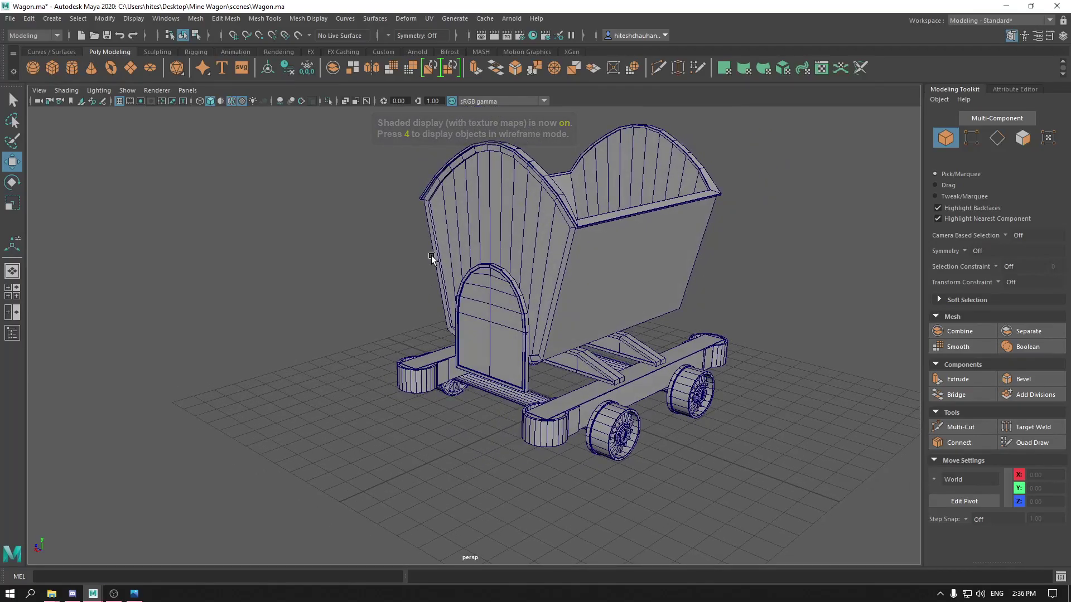
pyautogui.keyDown('alt'); pyautogui.moveTo(278, 280); pyautogui.dragTo(253, 286); pyautogui.keyUp('alt')
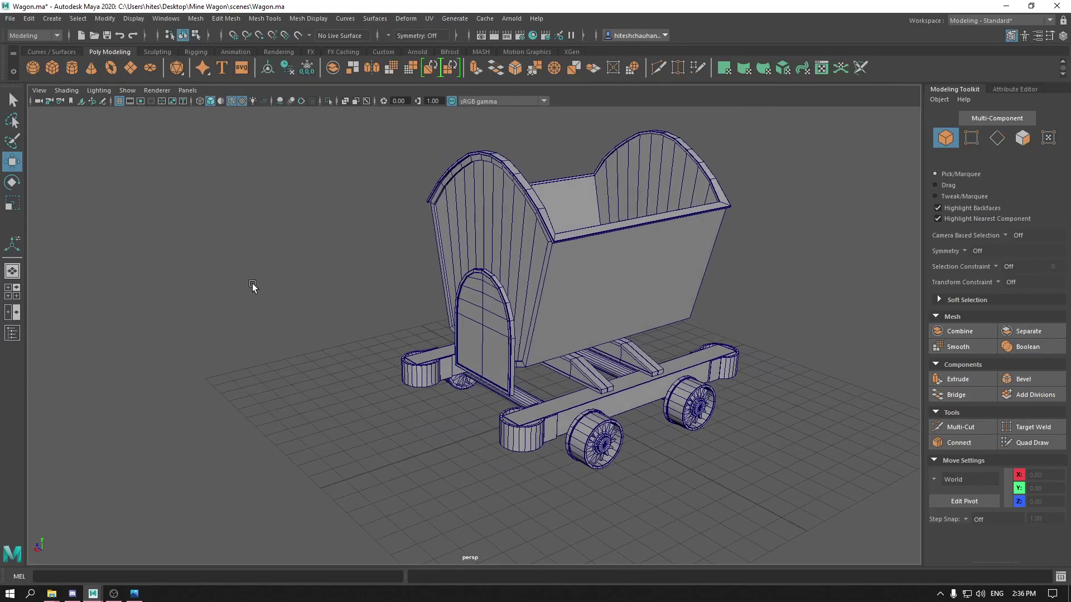
# Create a 1 by 1 polygon plane beyond the wagon's end and raise it along Y to 3.60.
pyautogui.keyDown('shift'); pyautogui.moveTo(233, 259); pyautogui.dragTo(179, 246, button='right'); pyautogui.keyUp('shift')
pyautogui.keyDown('alt'); pyautogui.moveTo(179, 247); pyautogui.dragTo(192, 273); pyautogui.keyUp('alt')
pyautogui.moveTo(522, 413); pyautogui.dragTo(411, 462)
pyautogui.moveTo(462, 399); pyautogui.dragTo(460, 323)
# Set the plane's width and height subdivisions to 1.
pyautogui.press('t')
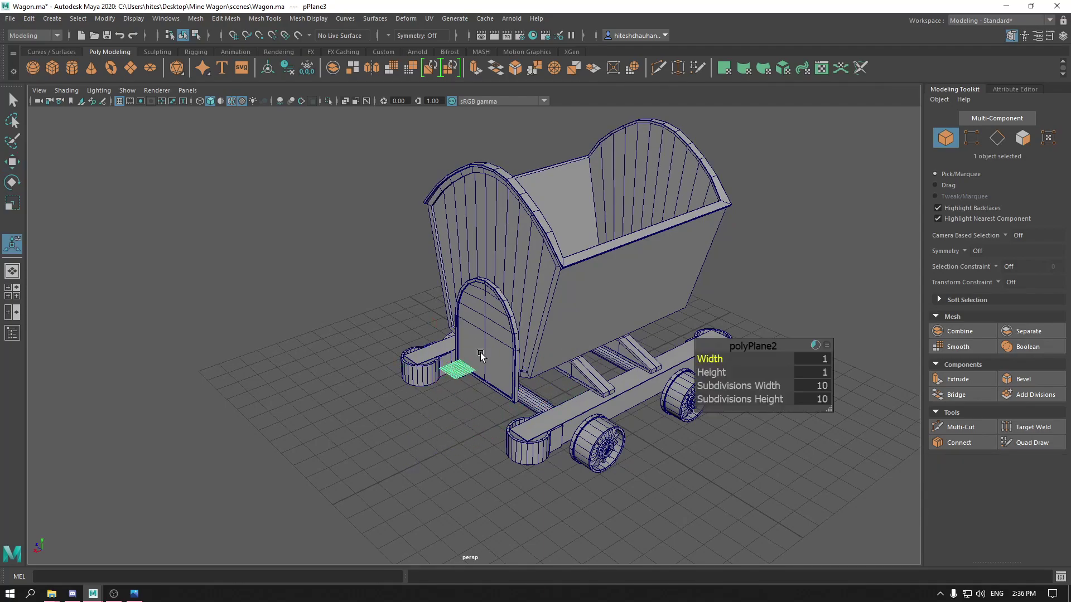
pyautogui.click(825, 383)
pyautogui.write('1')
pyautogui.press('Tab')
pyautogui.write('1')
pyautogui.press('Return')
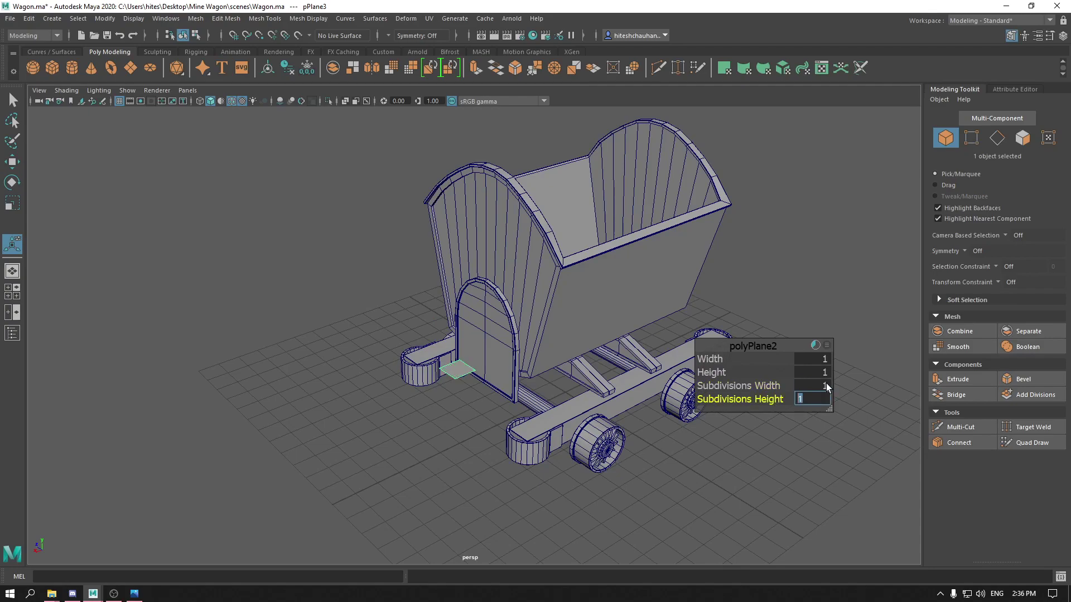
pyautogui.press('Return')
pyautogui.press('w')
# Move the plane's two vertices on the negative Z side out to the side beam in the top view.
pyautogui.press('space')
pyautogui.moveTo(731, 345); pyautogui.dragTo(687, 339)
pyautogui.scroll(2, 705, 469)
pyautogui.moveTo(725, 293); pyautogui.dragTo(686, 263, button='right')
pyautogui.moveTo(686, 263); pyautogui.dragTo(787, 294)
pyautogui.keyDown('alt'); pyautogui.moveTo(736, 325); pyautogui.dragTo(653, 431, button='middle'); pyautogui.keyUp('alt')
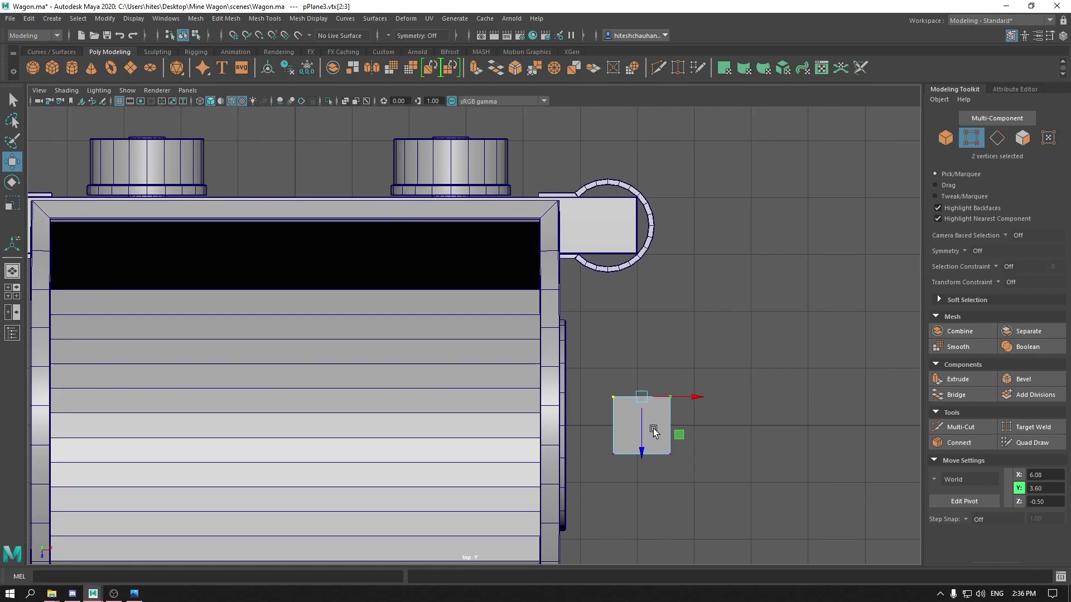
pyautogui.moveTo(643, 359); pyautogui.dragTo(642, 358)
pyautogui.moveTo(596, 383); pyautogui.dragTo(693, 418)
pyautogui.moveTo(642, 452); pyautogui.dragTo(643, 254)
# Move the plane's opposite pair of vertices out to the other side beam, making a strip across the wagon's width.
pyautogui.keyDown('alt'); pyautogui.moveTo(747, 419); pyautogui.dragTo(684, 201, button='middle'); pyautogui.keyUp('alt')
pyautogui.moveTo(673, 198); pyautogui.dragTo(502, 257)
pyautogui.moveTo(577, 286); pyautogui.dragTo(578, 473)
pyautogui.scroll(-4, 682, 454)
pyautogui.keyDown('alt'); pyautogui.moveTo(686, 370); pyautogui.dragTo(689, 466, button='middle'); pyautogui.keyUp('alt')
pyautogui.moveTo(606, 283); pyautogui.dragTo(661, 269, button='right')
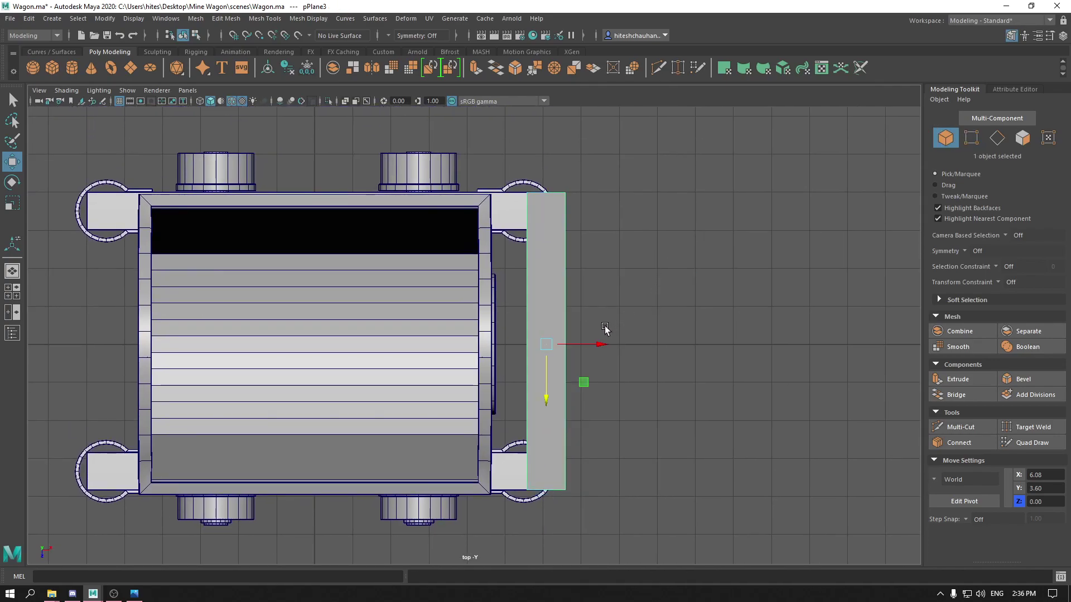
# Scale the strip narrower along X and move it to X 4.87, beside the arched panel.
pyautogui.press('r')
pyautogui.moveTo(600, 345); pyautogui.dragTo(520, 416)
pyautogui.press('w')
pyautogui.scroll(5, 545, 355)
pyautogui.press('space')
pyautogui.press('space')
pyautogui.scroll(3, 520, 416)
pyautogui.scroll(2, 521, 417)
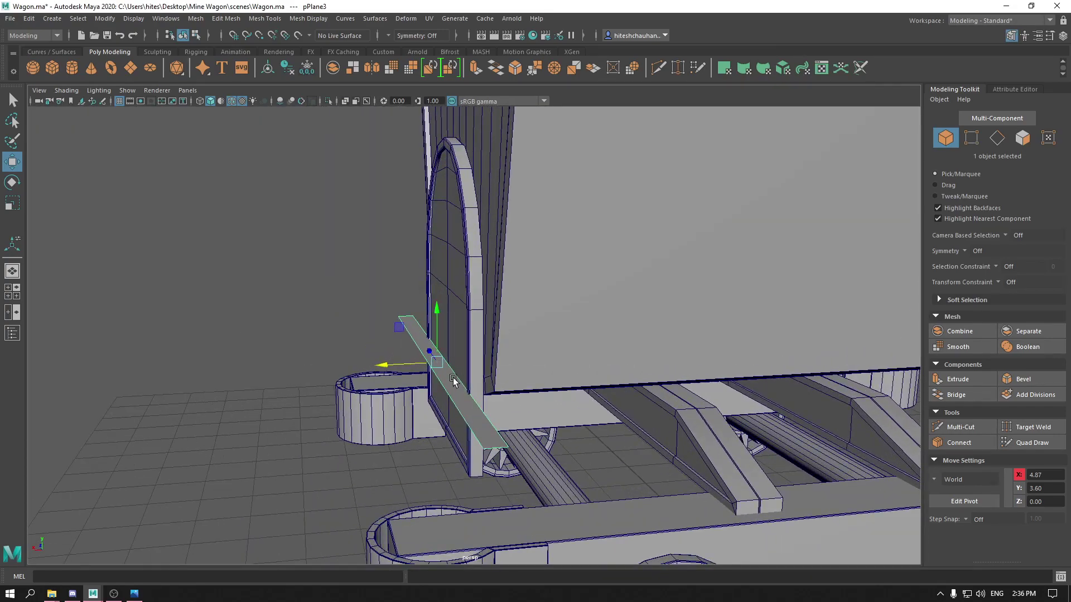
# Lower the crosswise strip to Y 2.41 so it rests on the side beams.
pyautogui.moveTo(435, 308); pyautogui.dragTo(415, 451)
pyautogui.moveTo(430, 407); pyautogui.dragTo(437, 374, button='right')
pyautogui.moveTo(446, 371); pyautogui.dragTo(502, 268, button='right')
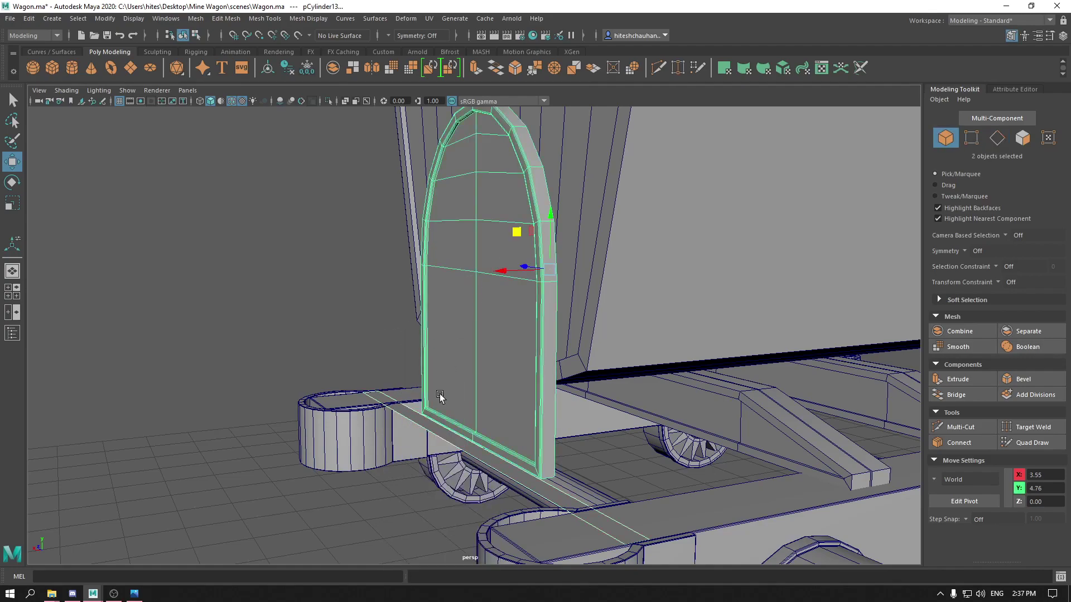
# Extrude the strip's long edge next to the arched panel upward to form a short upright flange.
pyautogui.click(425, 429)
pyautogui.moveTo(416, 284); pyautogui.dragTo(411, 251, button='right')
pyautogui.click(396, 406)
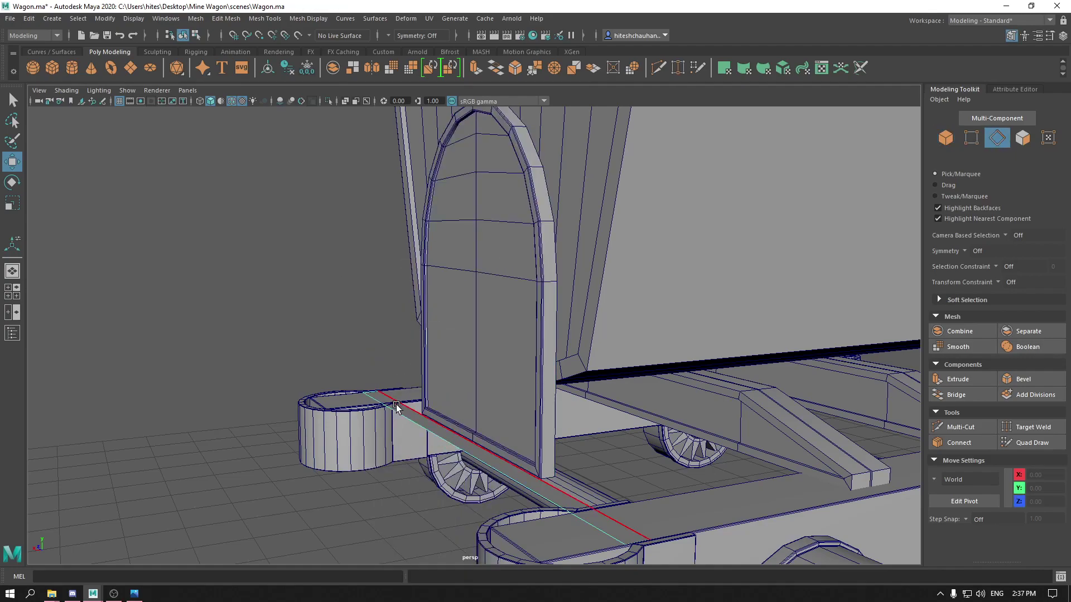
pyautogui.click(396, 406)
pyautogui.keyDown('shift'); pyautogui.moveTo(477, 393); pyautogui.dragTo(480, 381); pyautogui.keyUp('shift')
# Extrude both faces of the L-shaped strip with a thickness of 0.03.
pyautogui.moveTo(391, 386); pyautogui.dragTo(421, 262, button='right')
pyautogui.hotkey('ctrl', 'e')
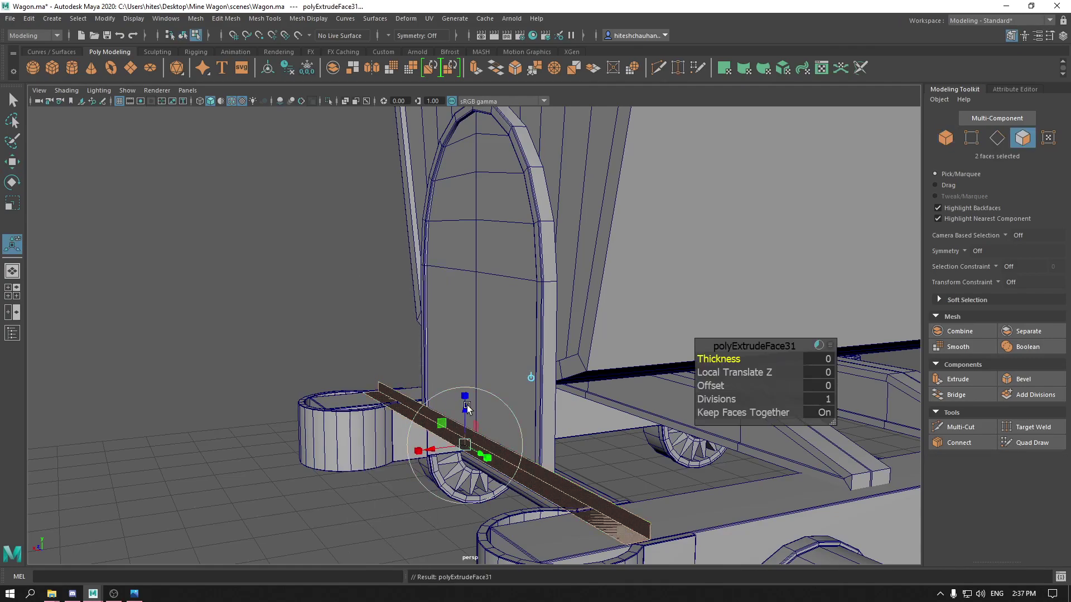
pyautogui.moveTo(715, 360); pyautogui.dragTo(715, 360)
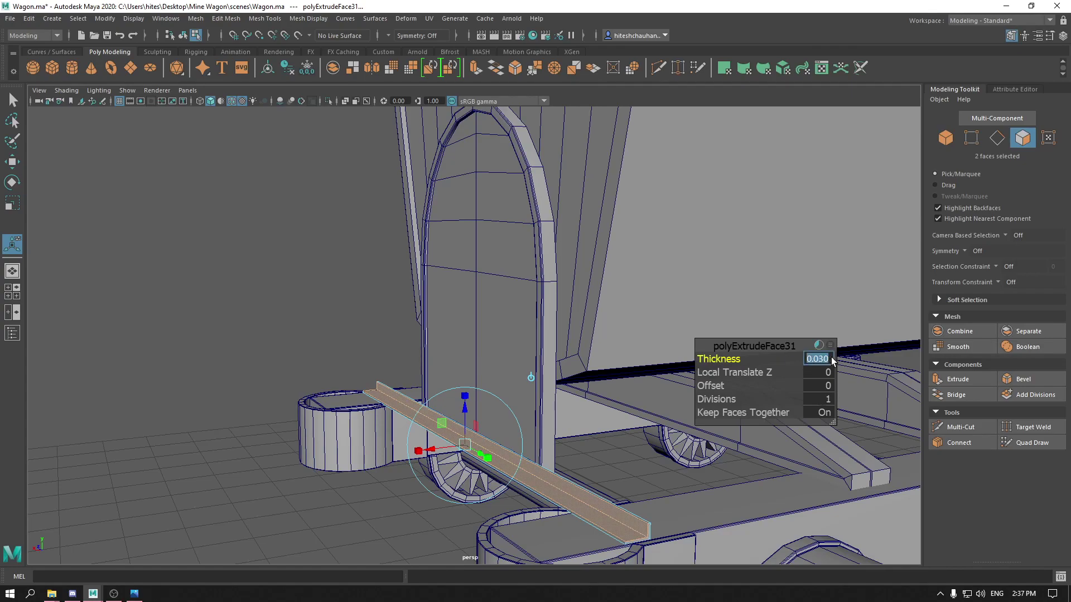
pyautogui.press('w')
pyautogui.moveTo(263, 282); pyautogui.dragTo(310, 246, button='right')
pyautogui.click(310, 247)
pyautogui.keyDown('alt'); pyautogui.moveTo(430, 390); pyautogui.dragTo(366, 433); pyautogui.keyUp('alt')
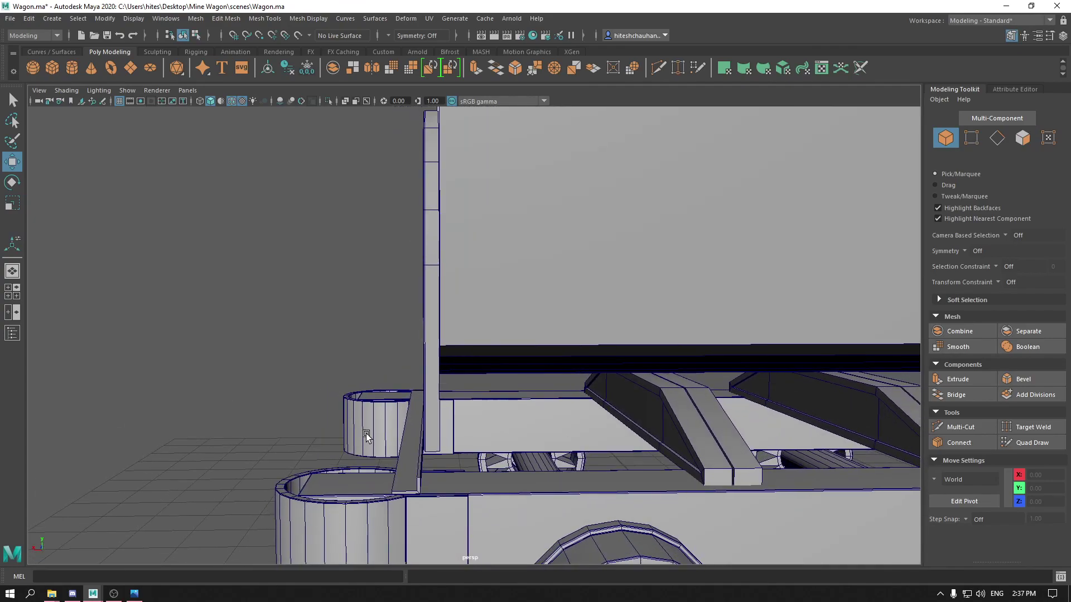
# Mirror a duplicate of the L-shaped strip with Scale X -1 and move it to X 4.41 behind the arched panel.
pyautogui.click(405, 486)
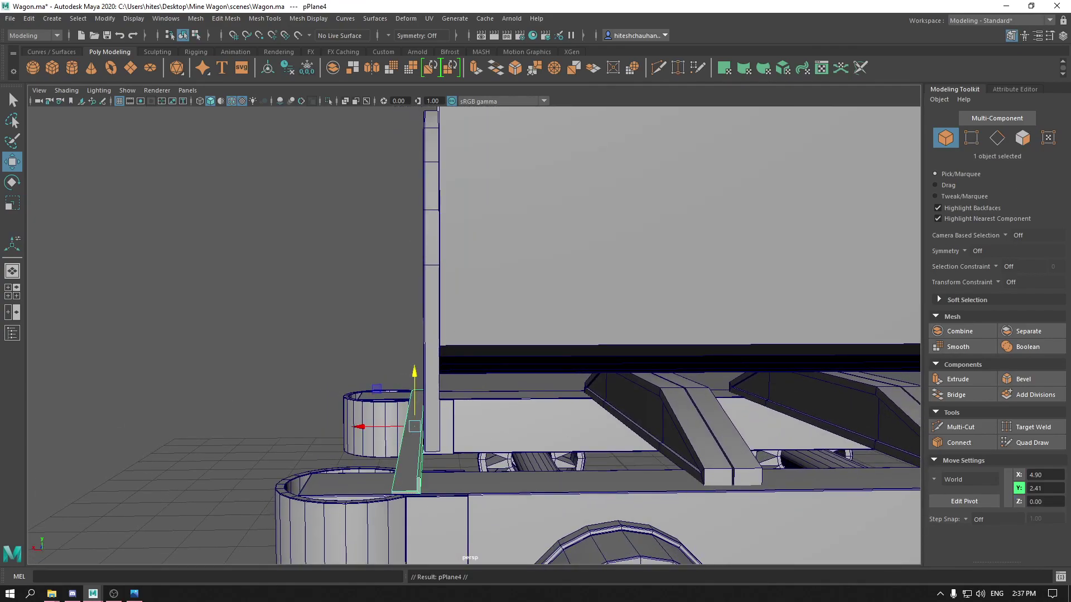
pyautogui.click(1062, 35)
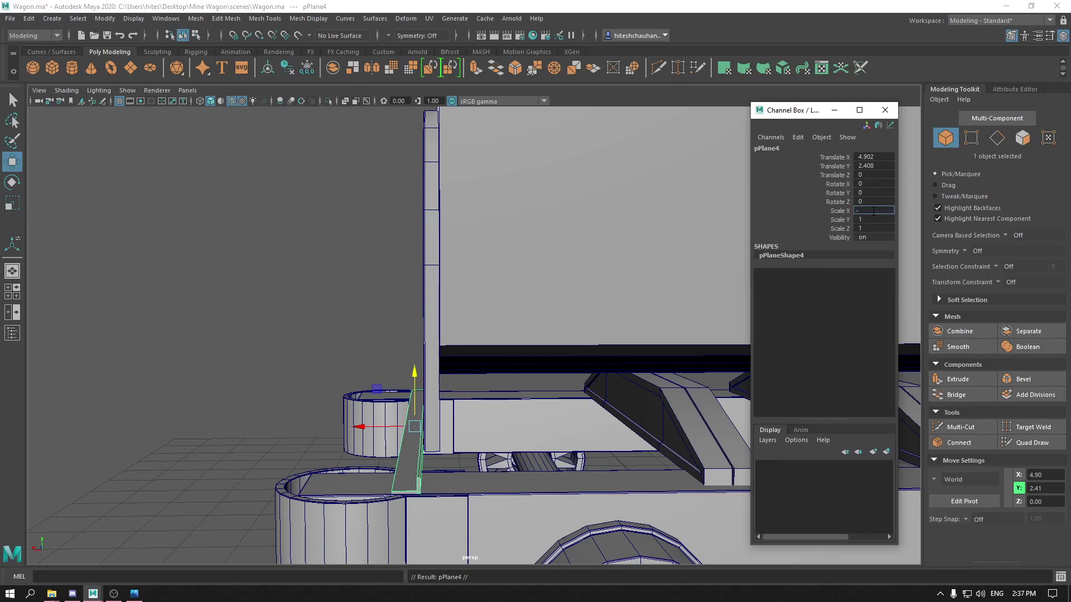
pyautogui.click(873, 211)
pyautogui.write('-1')
pyautogui.press('Return')
pyautogui.click(886, 110)
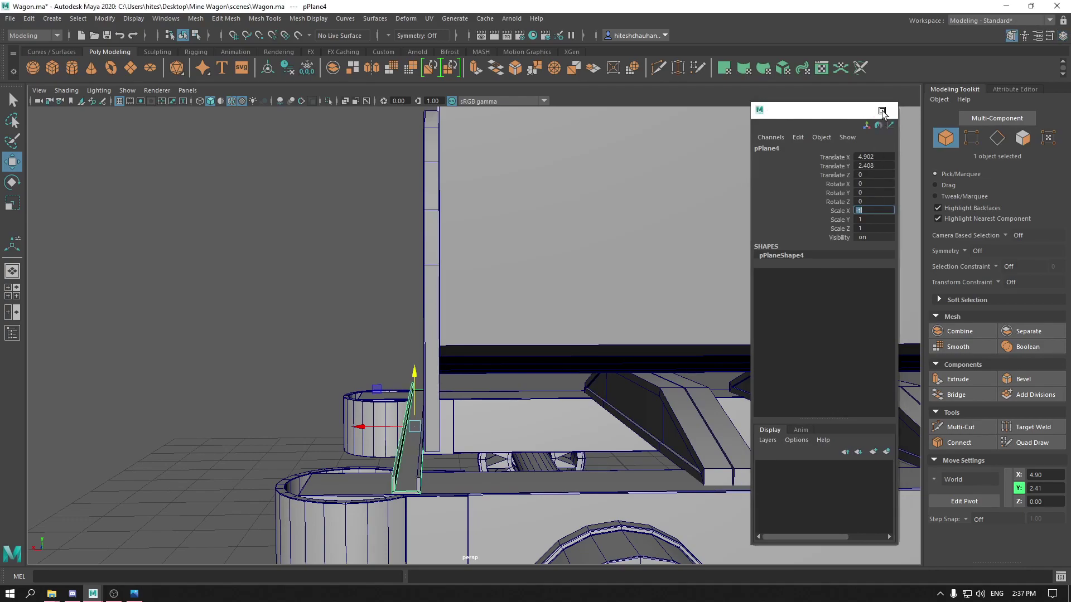
pyautogui.moveTo(389, 425); pyautogui.dragTo(401, 430)
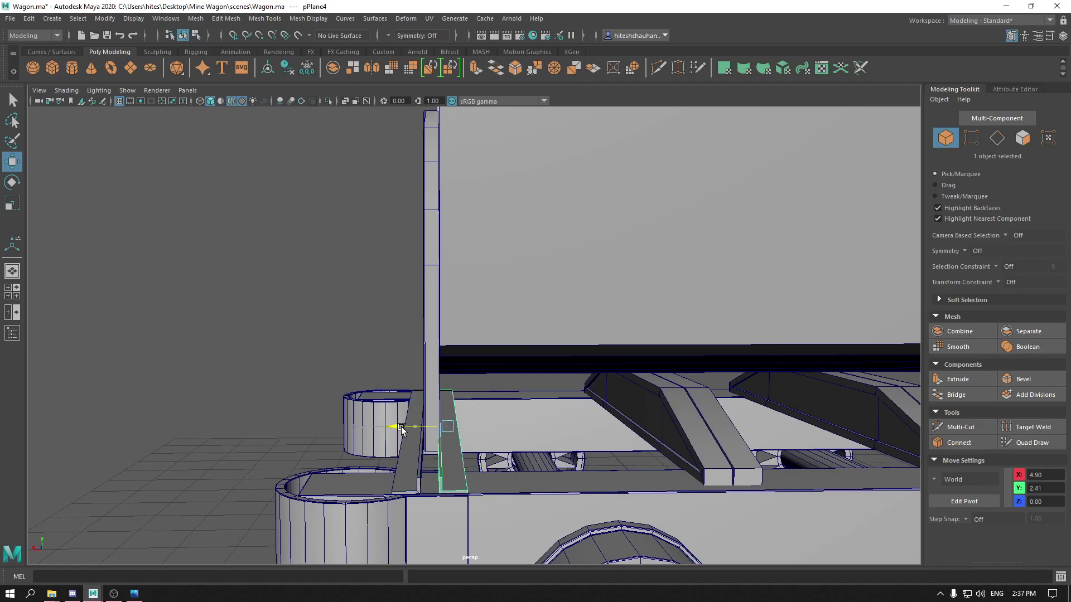
pyautogui.click(294, 361)
# Create a polygon cylinder as the base for a bolt head.
pyautogui.keyDown('alt'); pyautogui.moveTo(294, 361); pyautogui.dragTo(540, 418); pyautogui.keyUp('alt')
pyautogui.keyDown('alt'); pyautogui.moveTo(674, 364); pyautogui.dragTo(675, 283, button='right'); pyautogui.keyUp('alt')
pyautogui.keyDown('alt'); pyautogui.moveTo(675, 282); pyautogui.dragTo(669, 424, button='middle'); pyautogui.keyUp('alt')
pyautogui.keyDown('alt'); pyautogui.moveTo(670, 424); pyautogui.dragTo(526, 490); pyautogui.keyUp('alt')
pyautogui.click(557, 466)
pyautogui.moveTo(399, 360); pyautogui.dragTo(476, 555, button='right')
pyautogui.click(419, 523)
pyautogui.keyDown('alt'); pyautogui.moveTo(406, 498); pyautogui.dragTo(435, 529, button='right'); pyautogui.keyUp('alt')
pyautogui.keyDown('alt'); pyautogui.moveTo(388, 477); pyautogui.dragTo(425, 380); pyautogui.keyUp('alt')
pyautogui.keyDown('shift'); pyautogui.moveTo(256, 460); pyautogui.dragTo(203, 363, button='right'); pyautogui.keyUp('shift')
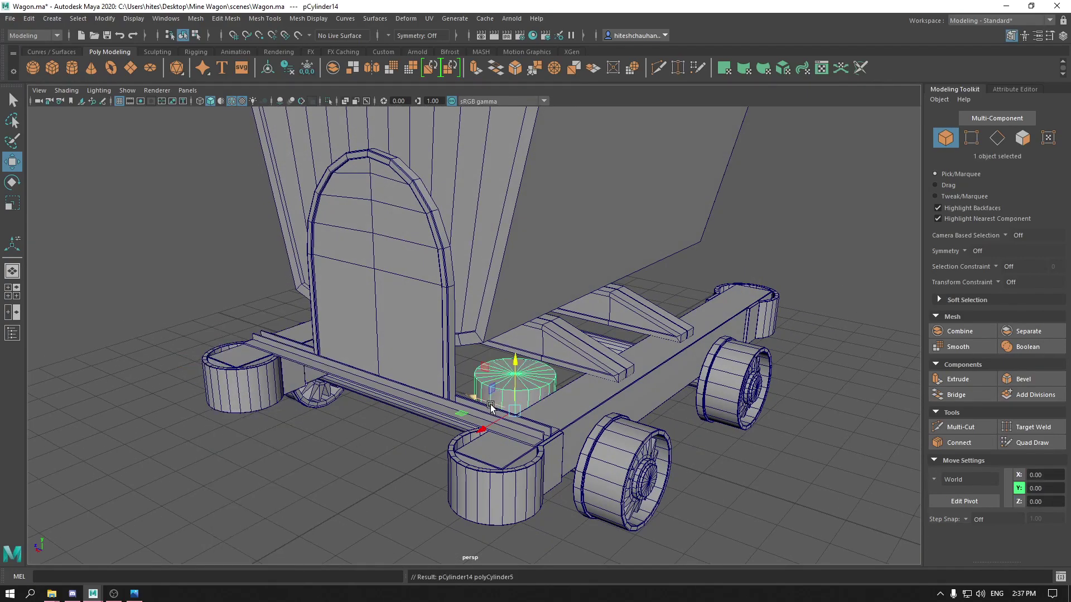
# Move the cylinder toward the wagon's corner buffer, at X 5.22, Y 2.83, Z -2.76.
pyautogui.moveTo(491, 407); pyautogui.dragTo(439, 452)
pyautogui.moveTo(449, 401); pyautogui.dragTo(445, 283)
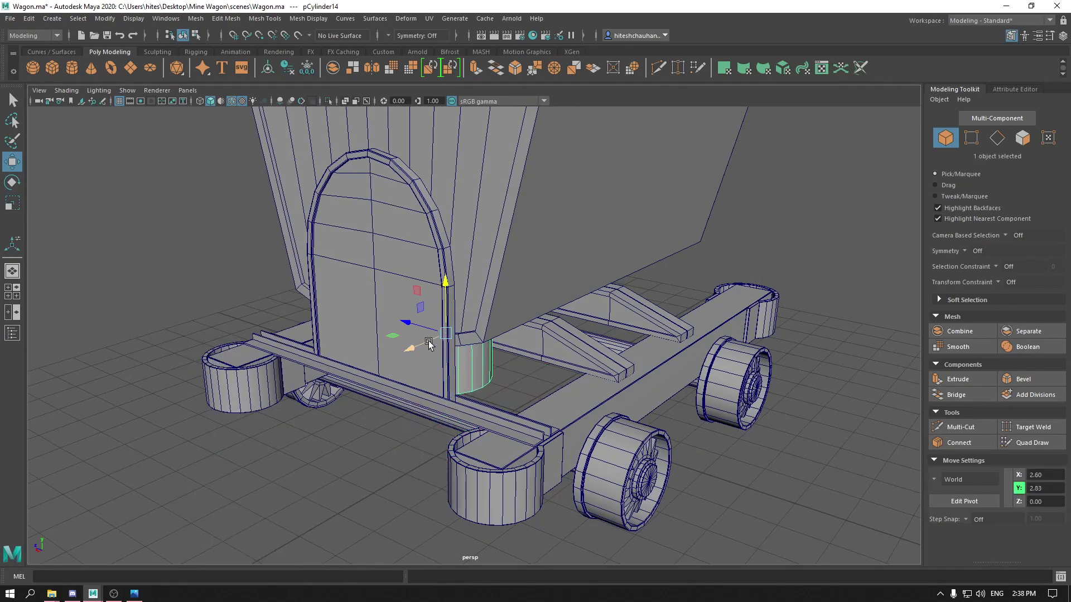
pyautogui.moveTo(530, 316); pyautogui.dragTo(498, 370)
pyautogui.click(494, 373)
pyautogui.moveTo(415, 327); pyautogui.dragTo(436, 427)
pyautogui.press('space')
pyautogui.moveTo(494, 405); pyautogui.dragTo(446, 403)
pyautogui.scroll(1, 536, 495)
pyautogui.press('f')
pyautogui.scroll(3, 556, 304)
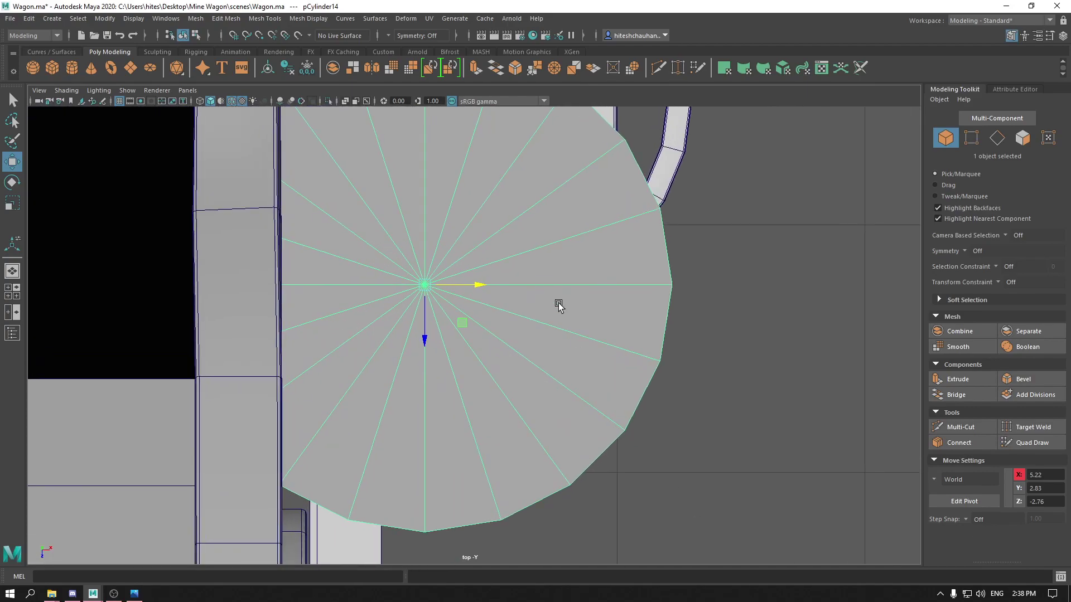
# Set the cylinder's radius to 0.09 and its axis subdivisions to 6 for a hexagonal bolt head.
pyautogui.press('t')
pyautogui.scroll(-1, 512, 257)
pyautogui.moveTo(701, 357); pyautogui.dragTo(661, 371)
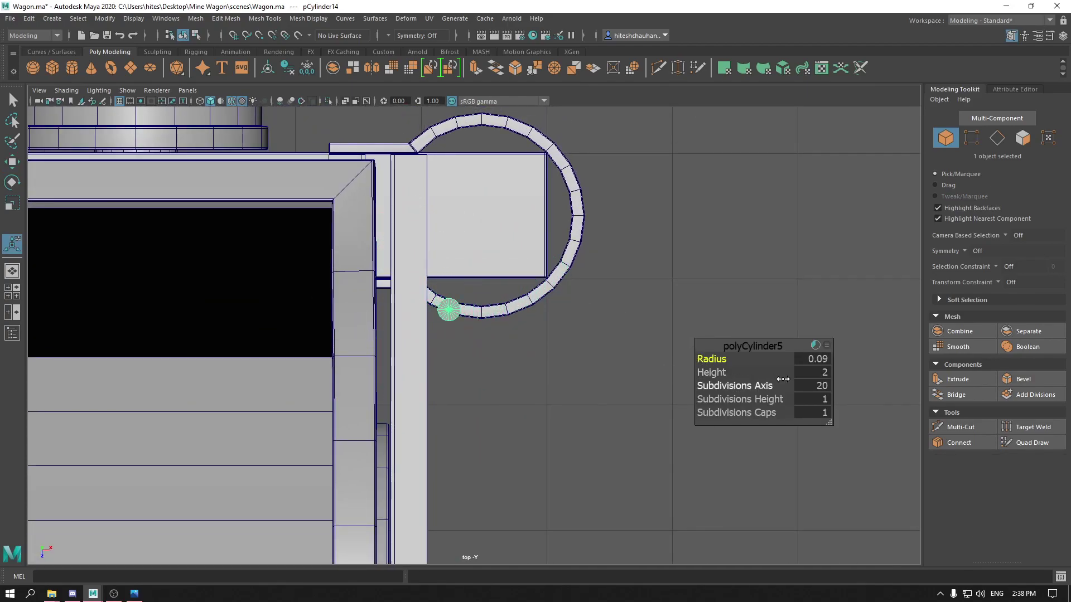
pyautogui.click(826, 385)
pyautogui.write('6')
pyautogui.press('Return')
# Position the hexagonal bolt over the strip's end in the top view, at X 4.91, Z -3.78.
pyautogui.press('w')
pyautogui.scroll(4, 613, 513)
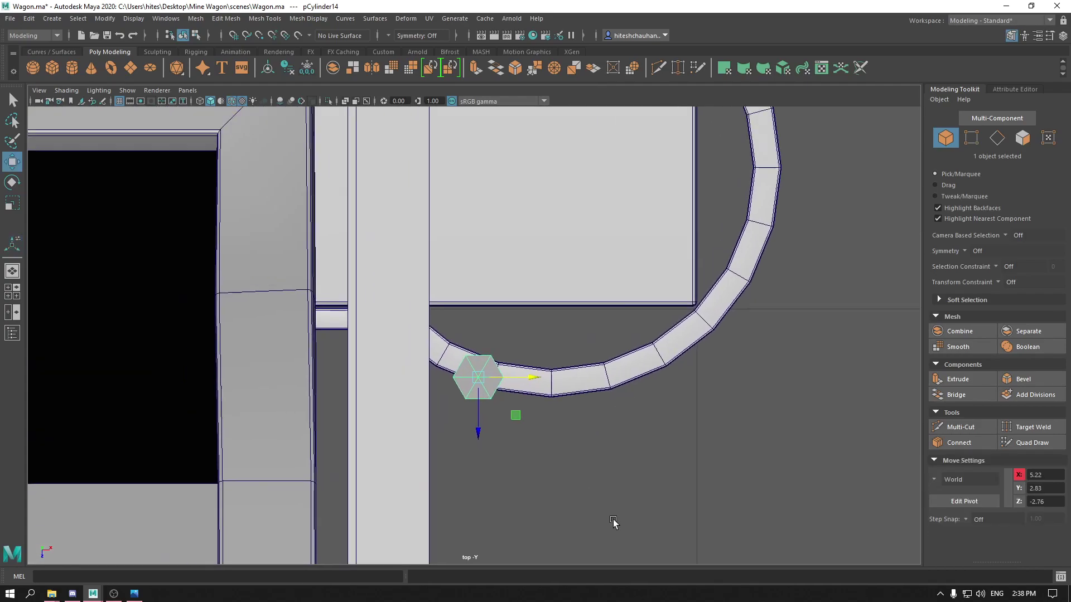
pyautogui.moveTo(587, 494); pyautogui.dragTo(487, 178)
pyautogui.press('space')
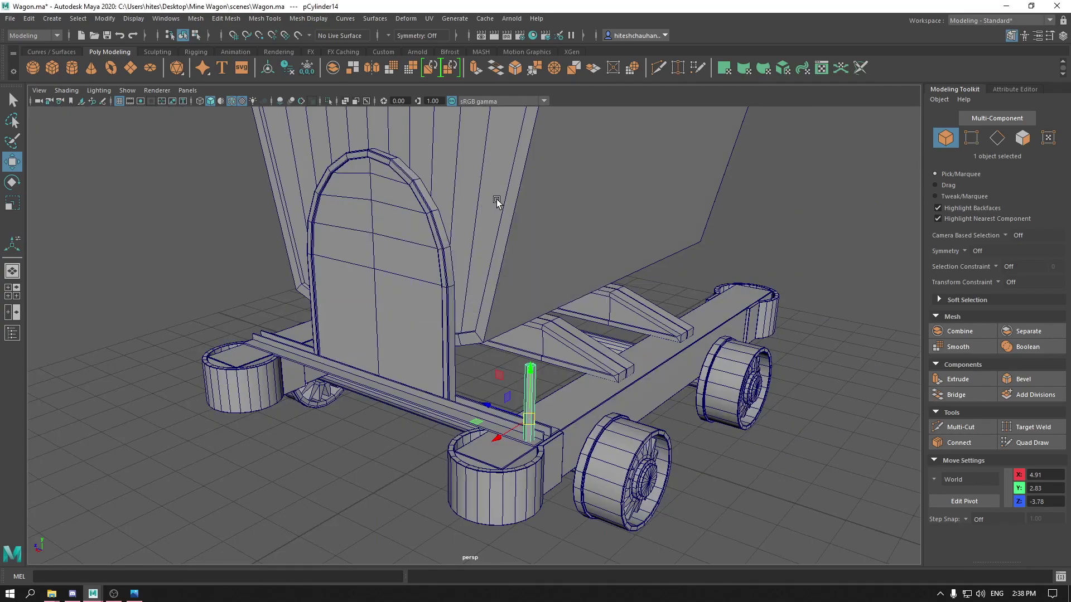
# Set the hexagonal bolt's height to 0.05.
pyautogui.press('f')
pyautogui.press('t')
pyautogui.moveTo(712, 368); pyautogui.dragTo(604, 374)
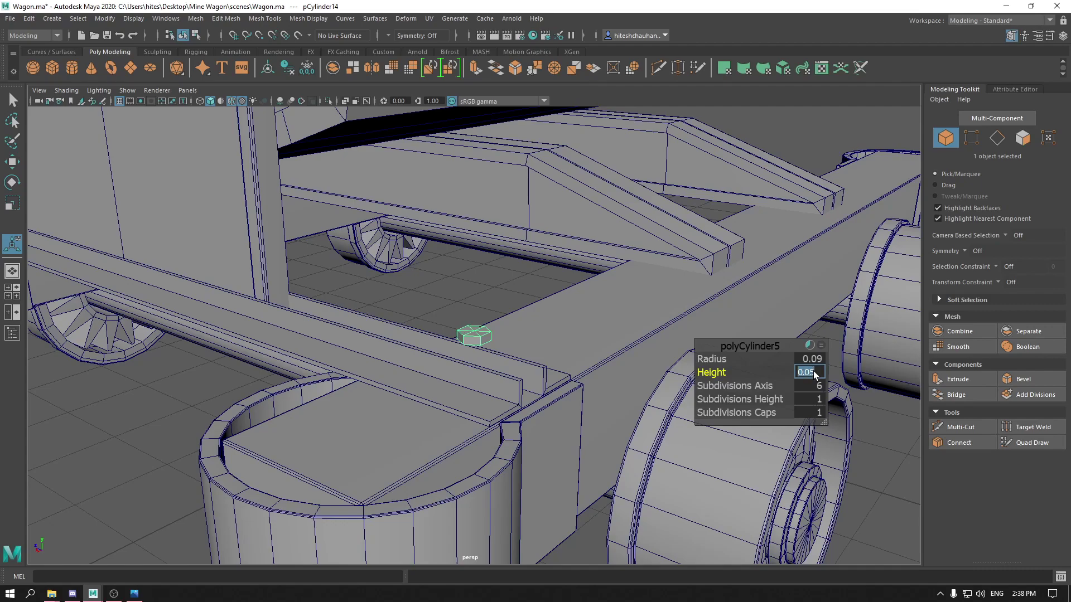
pyautogui.click(755, 343)
pyautogui.press('w')
# Bevel the bolt's top rim edges with a fraction of 0.24 and 2 segments, and assign the blinn1 material to the bolt.
pyautogui.scroll(3, 481, 307)
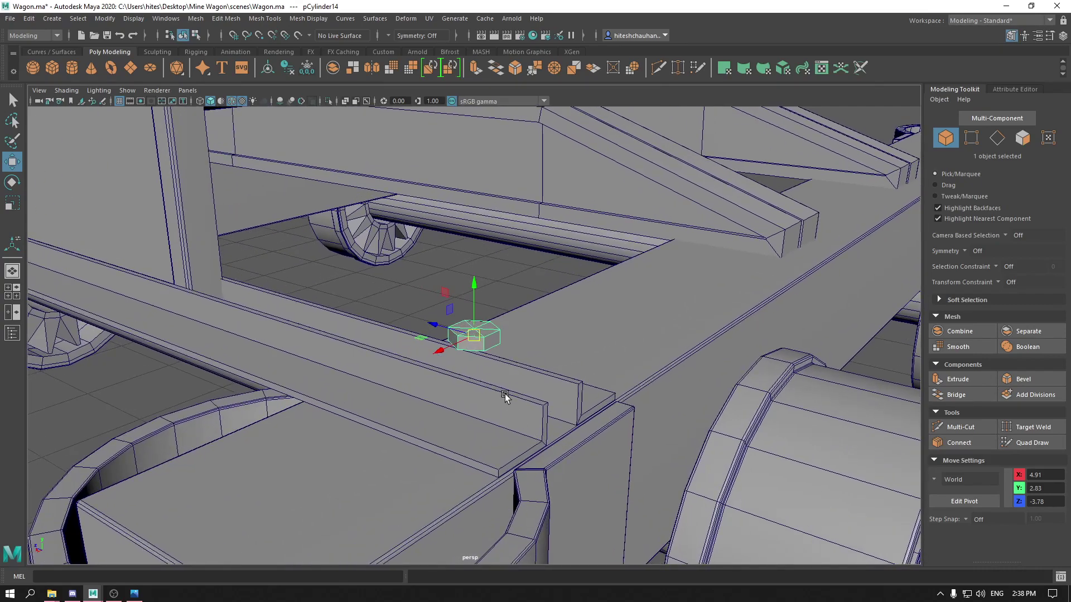
pyautogui.scroll(1, 504, 396)
pyautogui.rightClick(443, 285)
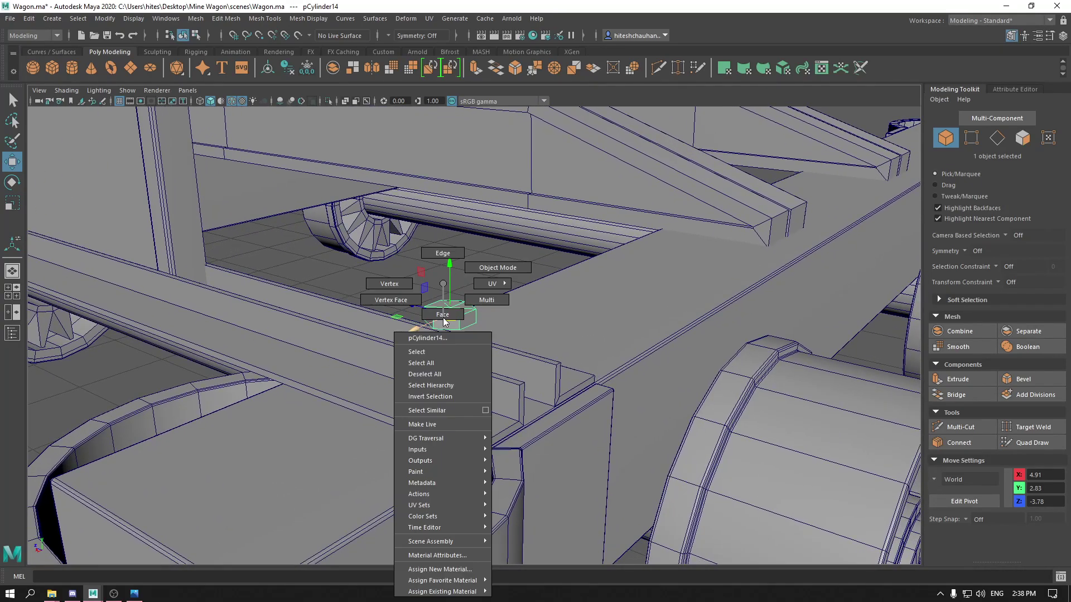
pyautogui.moveTo(446, 283); pyautogui.dragTo(437, 258, button='right')
pyautogui.moveTo(362, 243); pyautogui.dragTo(543, 354)
pyautogui.scroll(2, 498, 364)
pyautogui.scroll(2, 498, 364)
pyautogui.doubleClick(445, 285)
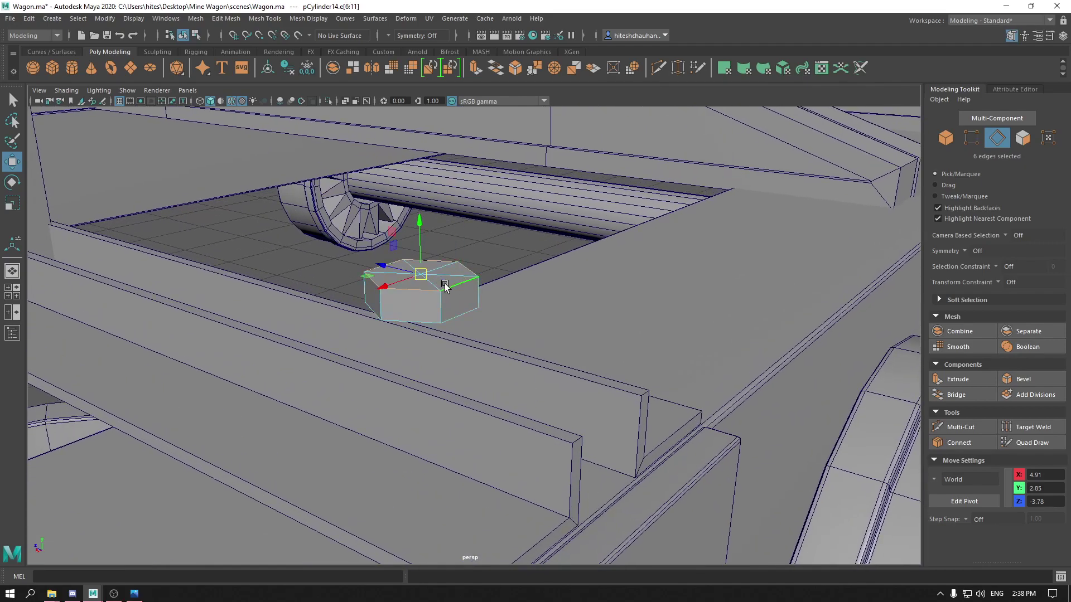
pyautogui.keyDown('shift'); pyautogui.moveTo(427, 308); pyautogui.dragTo(483, 305, button='right'); pyautogui.keyUp('shift')
pyautogui.moveTo(719, 373)
pyautogui.mouseDown()
pyautogui.moveTo(760, 374)
pyautogui.moveTo(719, 359)
pyautogui.mouseUp()
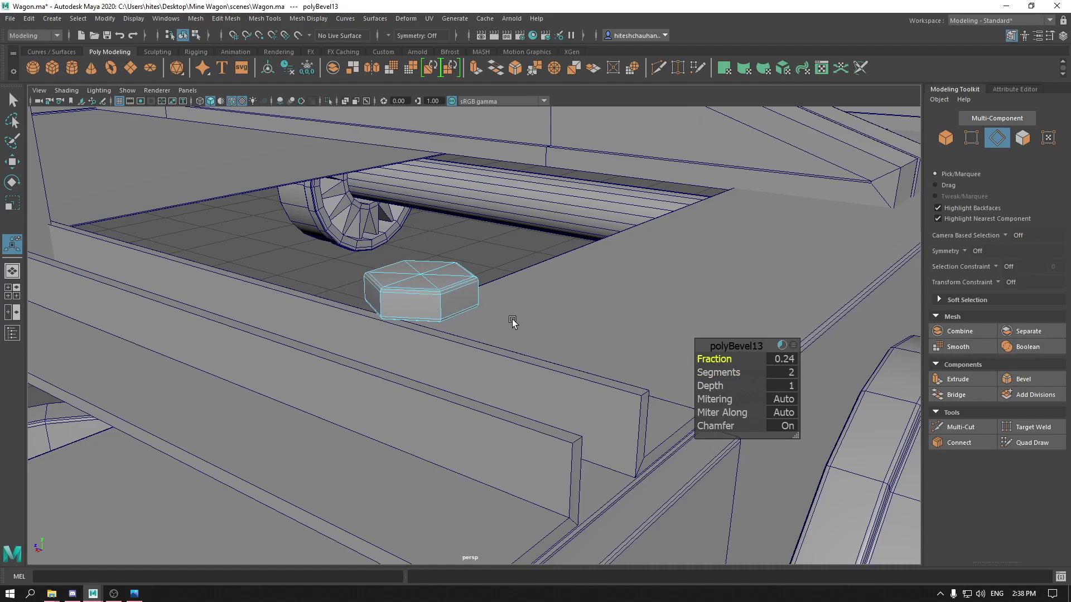
pyautogui.press('w')
pyautogui.moveTo(410, 284); pyautogui.dragTo(509, 558, button='right')
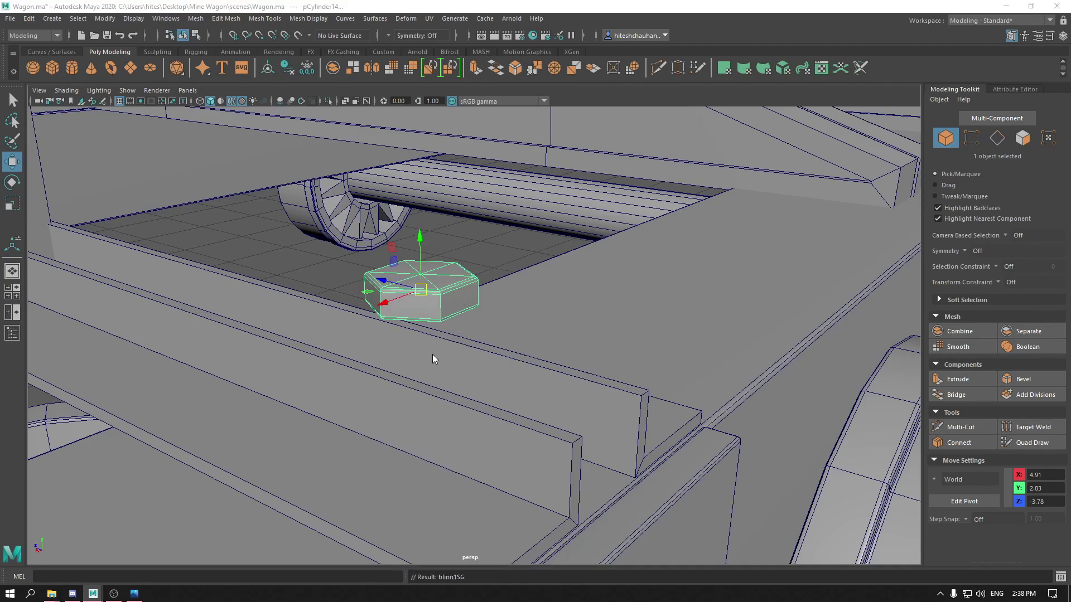
# Lower the bolt onto the strip in the front view, to Y 2.46.
pyautogui.press('space')
pyautogui.moveTo(433, 354); pyautogui.dragTo(432, 384)
pyautogui.keyDown('alt'); pyautogui.moveTo(467, 415); pyautogui.dragTo(390, 357, button='right'); pyautogui.keyUp('alt')
pyautogui.keyDown('alt'); pyautogui.moveTo(513, 376); pyautogui.dragTo(505, 311, button='middle'); pyautogui.keyUp('alt')
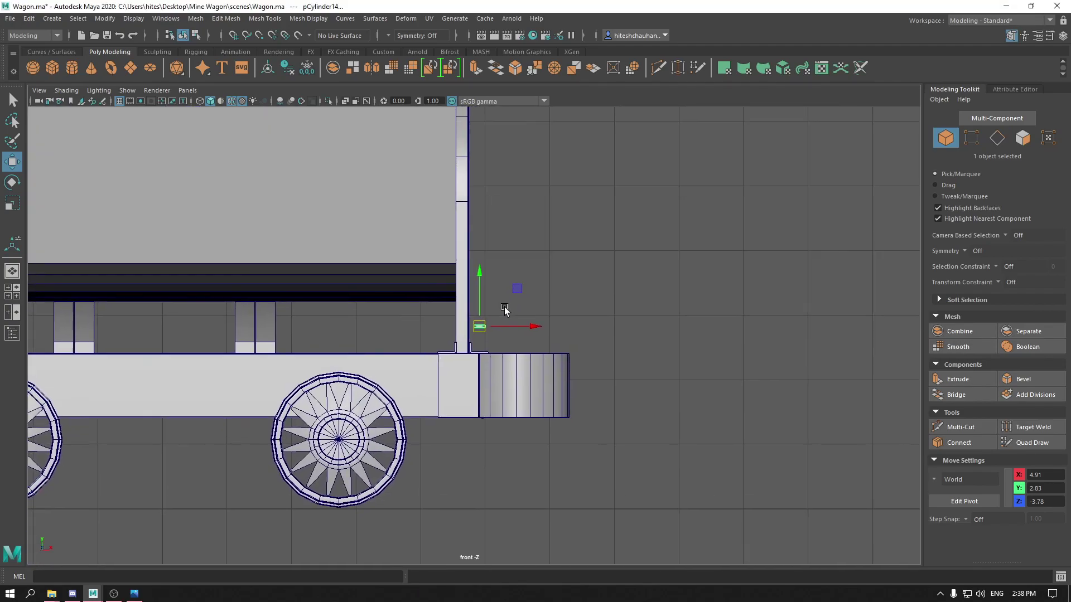
pyautogui.keyDown('alt'); pyautogui.moveTo(504, 311); pyautogui.dragTo(697, 446, button='right'); pyautogui.keyUp('alt')
pyautogui.keyDown('alt'); pyautogui.moveTo(595, 304); pyautogui.dragTo(588, 256, button='middle'); pyautogui.keyUp('alt')
pyautogui.keyDown('alt'); pyautogui.moveTo(588, 256); pyautogui.dragTo(762, 557, button='right'); pyautogui.keyUp('alt')
pyautogui.keyDown('alt'); pyautogui.moveTo(601, 280); pyautogui.dragTo(586, 377, button='middle'); pyautogui.keyUp('alt')
pyautogui.moveTo(501, 208); pyautogui.dragTo(502, 357, button='middle')
pyautogui.press('space')
pyautogui.moveTo(497, 346); pyautogui.dragTo(669, 359)
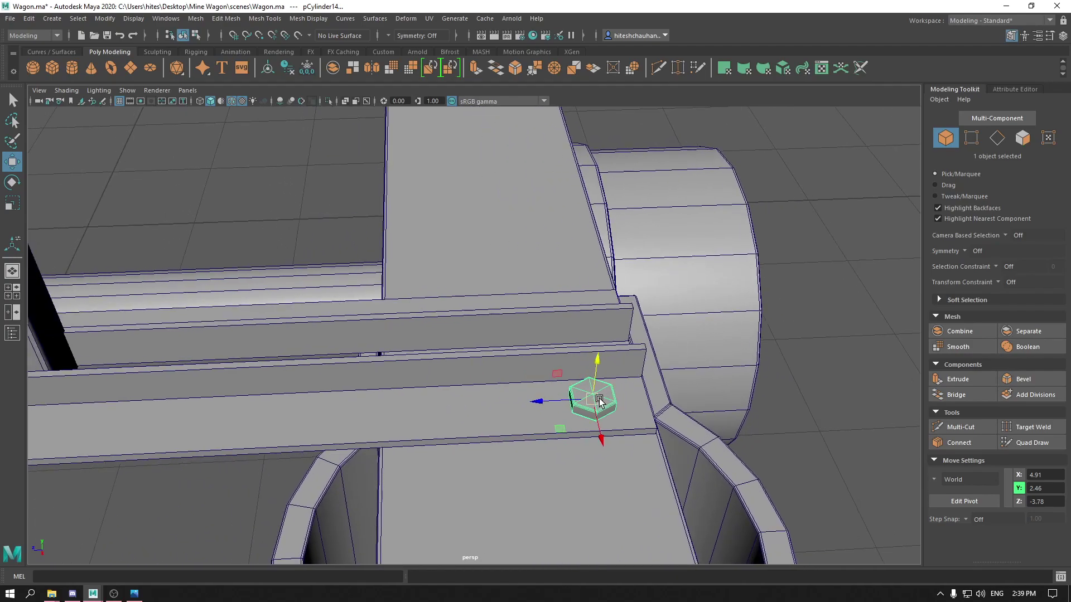
# Duplicate the bolt along Z to form a pair, and copy the pair to the strip's opposite end at Z 3.08.
pyautogui.moveTo(542, 404); pyautogui.dragTo(383, 416)
pyautogui.scroll(-2, 467, 349)
pyautogui.keyDown('shift'); pyautogui.click(563, 386); pyautogui.keyUp('shift')
pyautogui.keyDown('alt'); pyautogui.moveTo(563, 386); pyautogui.dragTo(391, 346); pyautogui.keyUp('alt')
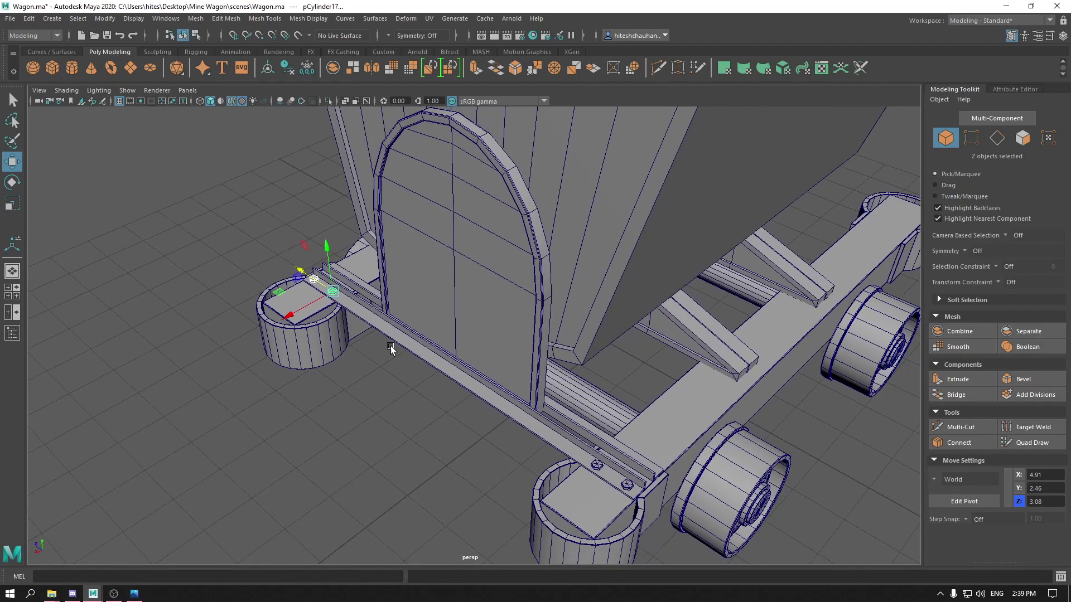
# Delete the mirrored strip without bolts behind the arched panel.
pyautogui.keyDown('alt'); pyautogui.moveTo(391, 346); pyautogui.dragTo(311, 282, button='middle'); pyautogui.keyUp('alt')
pyautogui.click(512, 368)
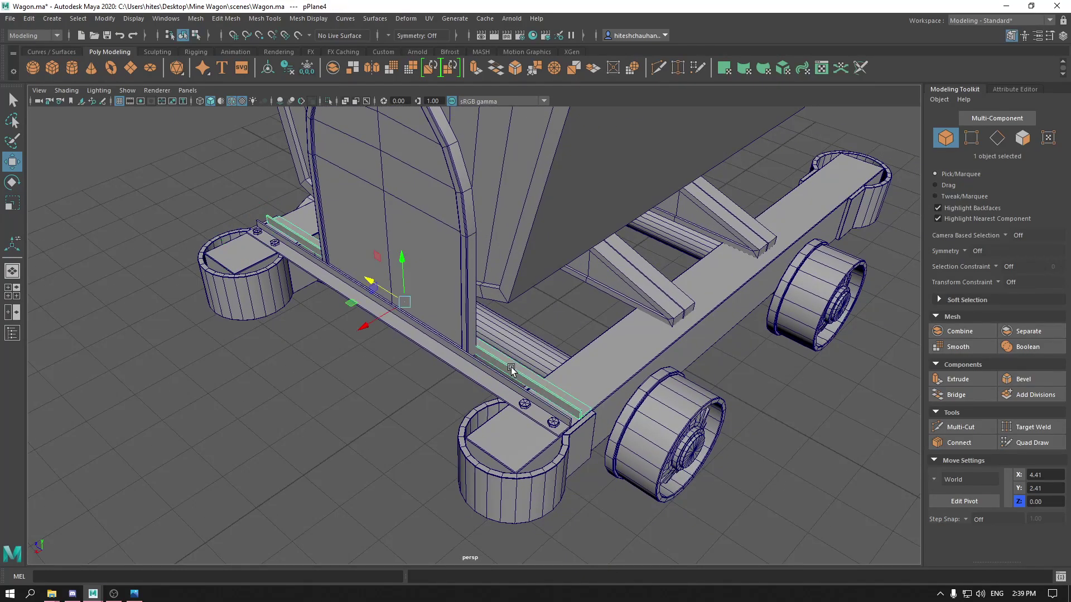
pyautogui.press('Delete')
# Combine the L-shaped strip and its four bolts into one mesh.
pyautogui.click(550, 424)
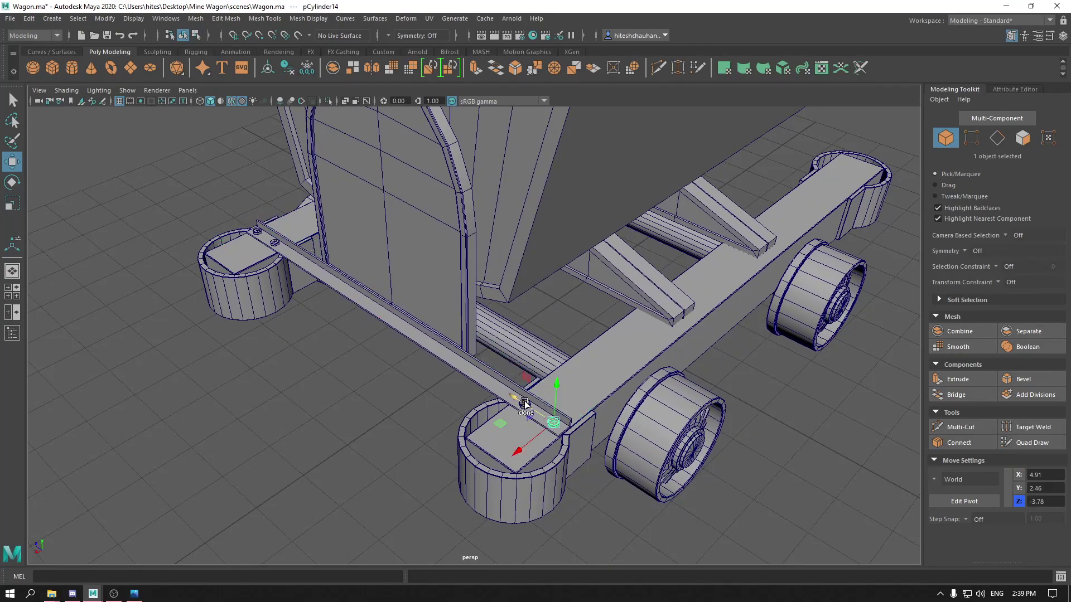
pyautogui.keyDown('shift'); pyautogui.click(517, 411); pyautogui.keyUp('shift')
pyautogui.keyDown('shift'); pyautogui.click(255, 234); pyautogui.keyUp('shift')
pyautogui.scroll(5, 254, 215)
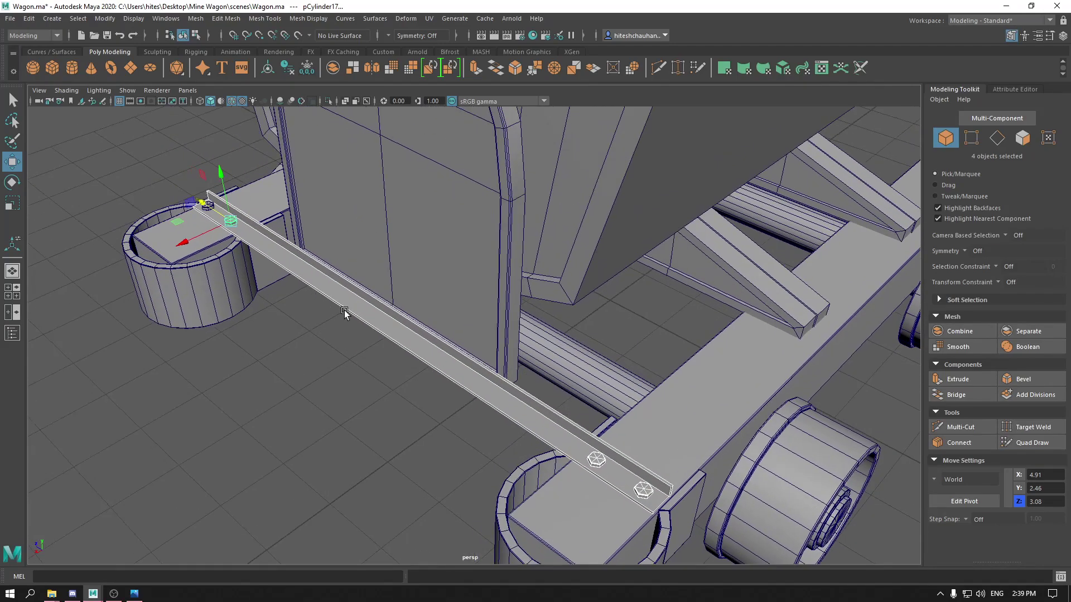
pyautogui.keyDown('shift'); pyautogui.click(322, 195); pyautogui.keyUp('shift')
pyautogui.keyDown('shift'); pyautogui.moveTo(349, 207); pyautogui.dragTo(339, 438, button='right'); pyautogui.keyUp('shift')
# Duplicate the bolted strip and mirror the copy with Scale X -1.
pyautogui.scroll(-5, 417, 187)
pyautogui.keyDown('alt'); pyautogui.moveTo(417, 185); pyautogui.dragTo(367, 183); pyautogui.keyUp('alt')
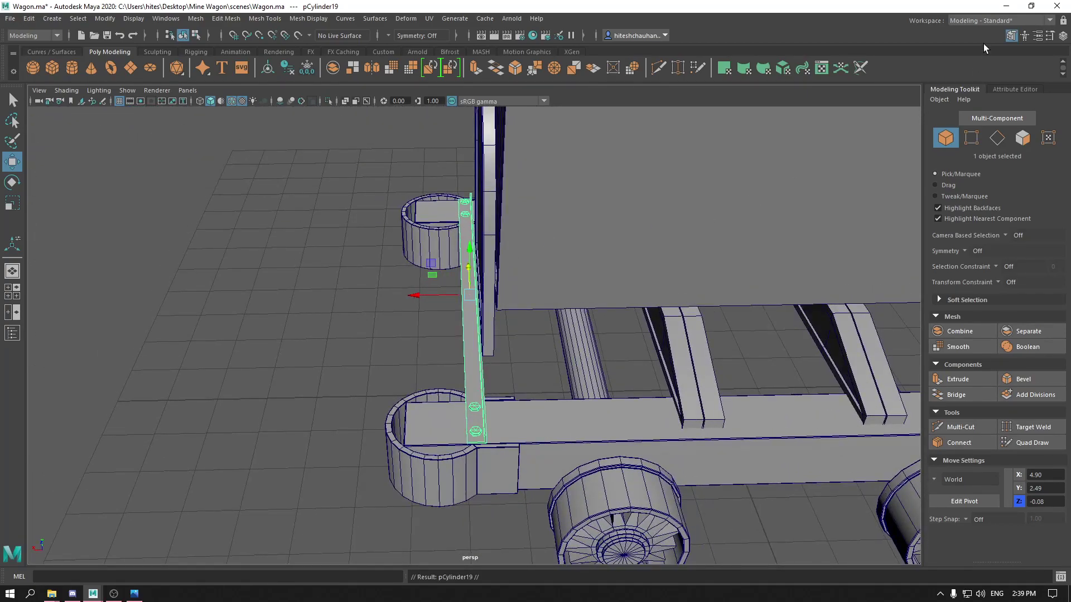
pyautogui.click(1062, 36)
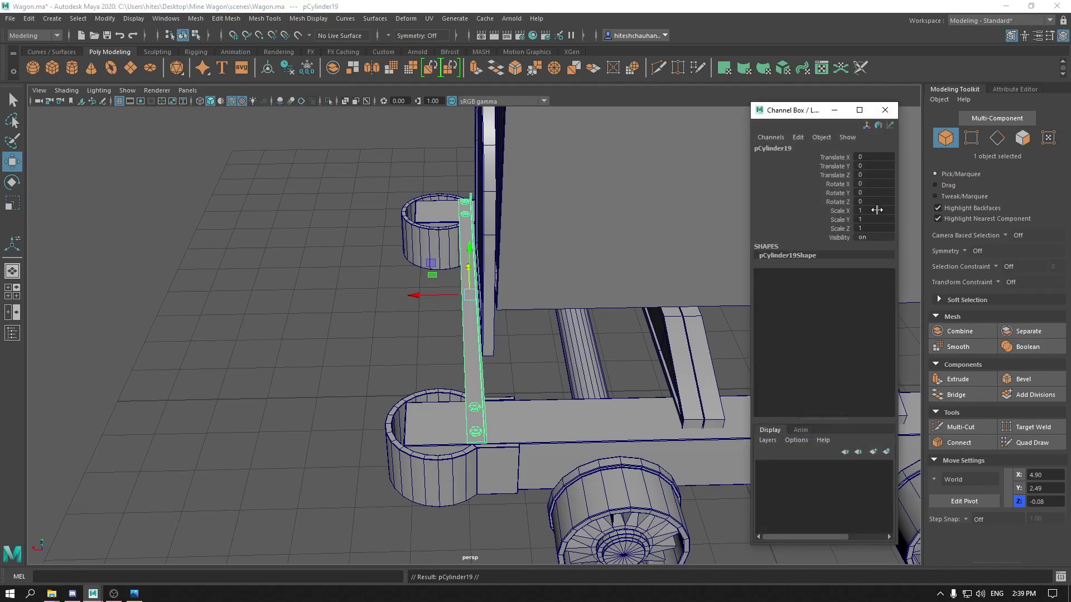
pyautogui.write('4')
pyautogui.press('Return')
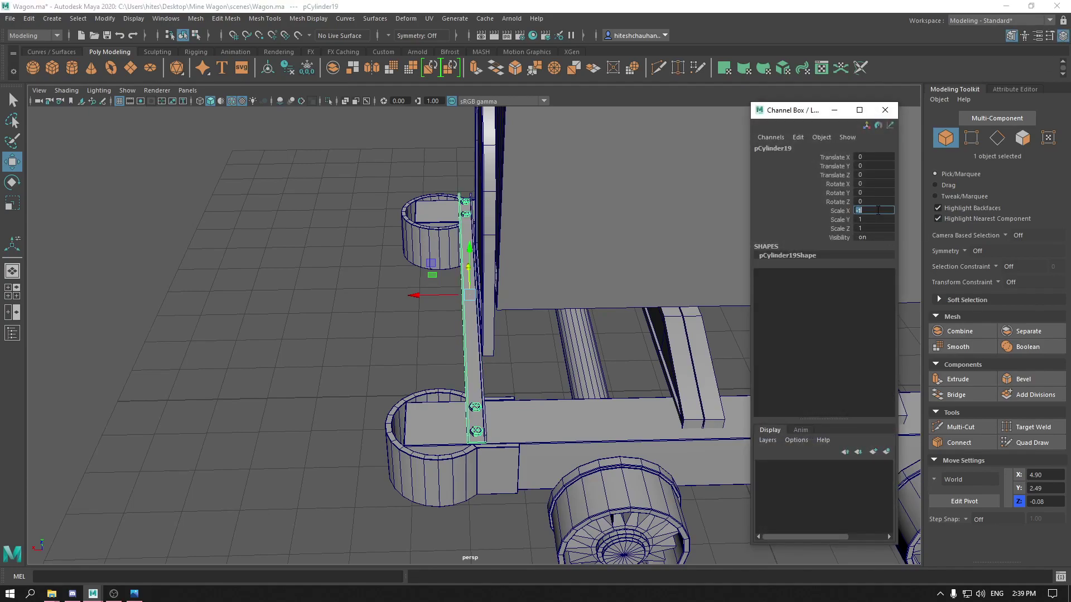
pyautogui.click(885, 111)
# Move the mirrored bolted strip to X 4.39, against the other side of the arched panel.
pyautogui.moveTo(427, 295); pyautogui.dragTo(485, 364)
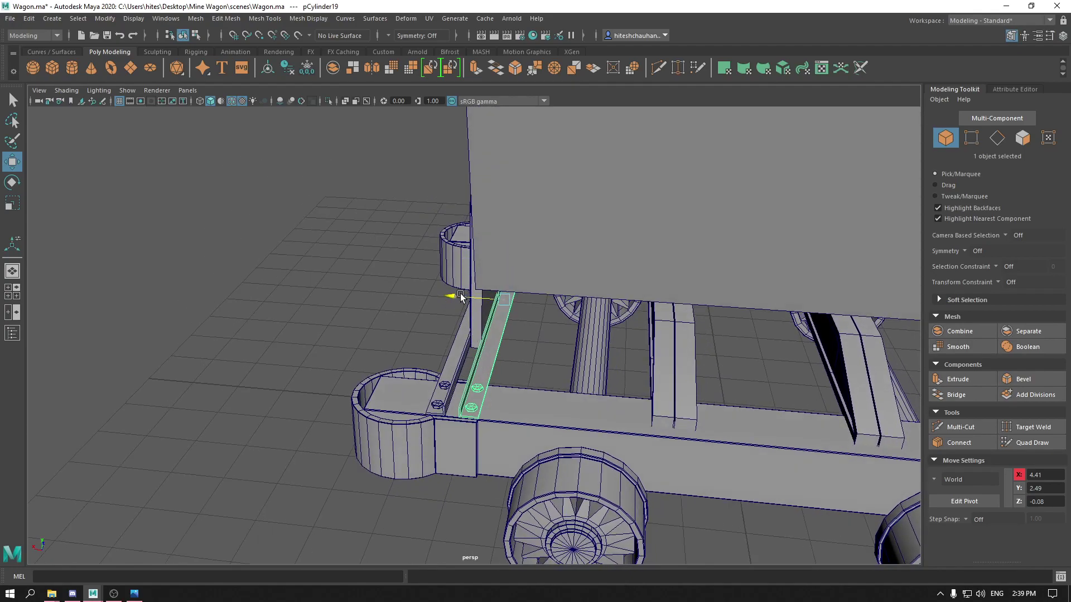
pyautogui.moveTo(461, 294)
pyautogui.mouseDown()
pyautogui.moveTo(448, 320)
pyautogui.moveTo(620, 273)
pyautogui.moveTo(500, 292)
pyautogui.moveTo(451, 286)
pyautogui.mouseUp()
pyautogui.click(415, 309)
pyautogui.click(450, 353)
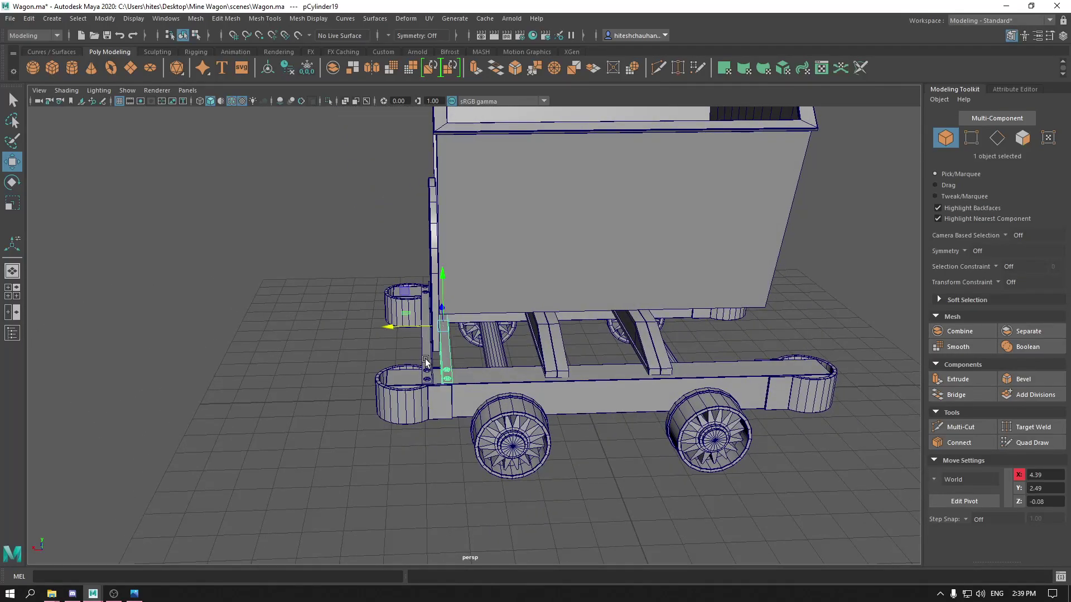
pyautogui.click(390, 359)
# Combine both bolted strips and the arched panel into one mesh.
pyautogui.keyDown('alt'); pyautogui.moveTo(390, 359); pyautogui.dragTo(430, 383); pyautogui.keyUp('alt')
pyautogui.scroll(3, 429, 384)
pyautogui.click(429, 389)
pyautogui.keyDown('shift'); pyautogui.click(478, 397); pyautogui.keyUp('shift')
pyautogui.keyDown('shift'); pyautogui.click(410, 287); pyautogui.keyUp('shift')
pyautogui.keyDown('shift'); pyautogui.moveTo(394, 193); pyautogui.dragTo(390, 432, button='right'); pyautogui.keyUp('shift')
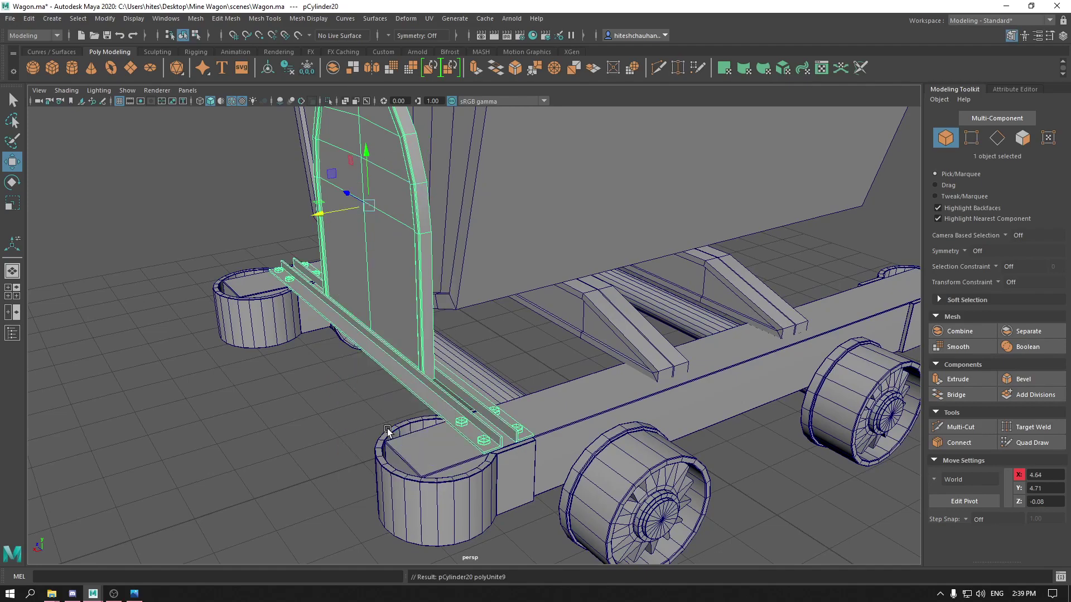
# Duplicate the combined panel assembly and move the copy to the wagon's opposite end, at X -5.01.
pyautogui.scroll(-3, 538, 283)
pyautogui.keyDown('alt'); pyautogui.moveTo(538, 282); pyautogui.dragTo(254, 329, button='middle'); pyautogui.keyUp('alt')
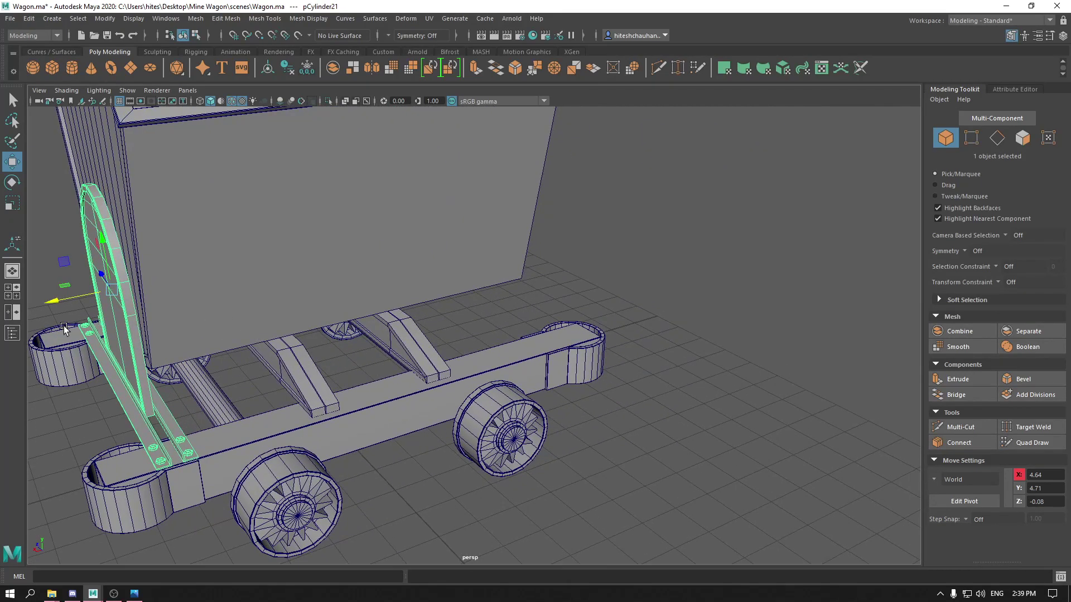
pyautogui.moveTo(46, 301); pyautogui.dragTo(620, 180)
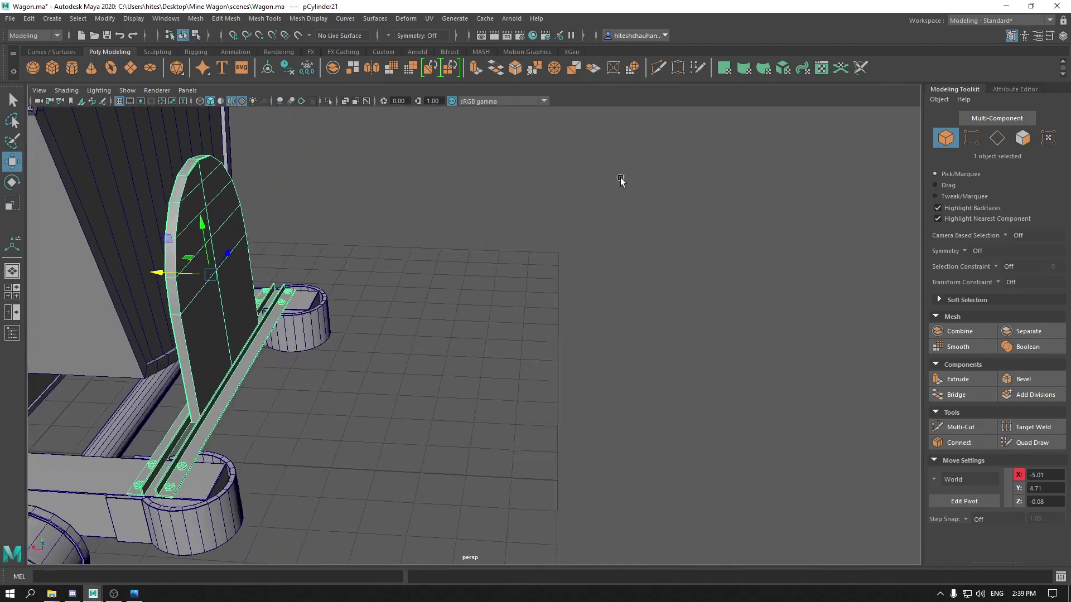
# Mirror the copied panel assembly by setting its Scale X to -1.
pyautogui.click(1063, 37)
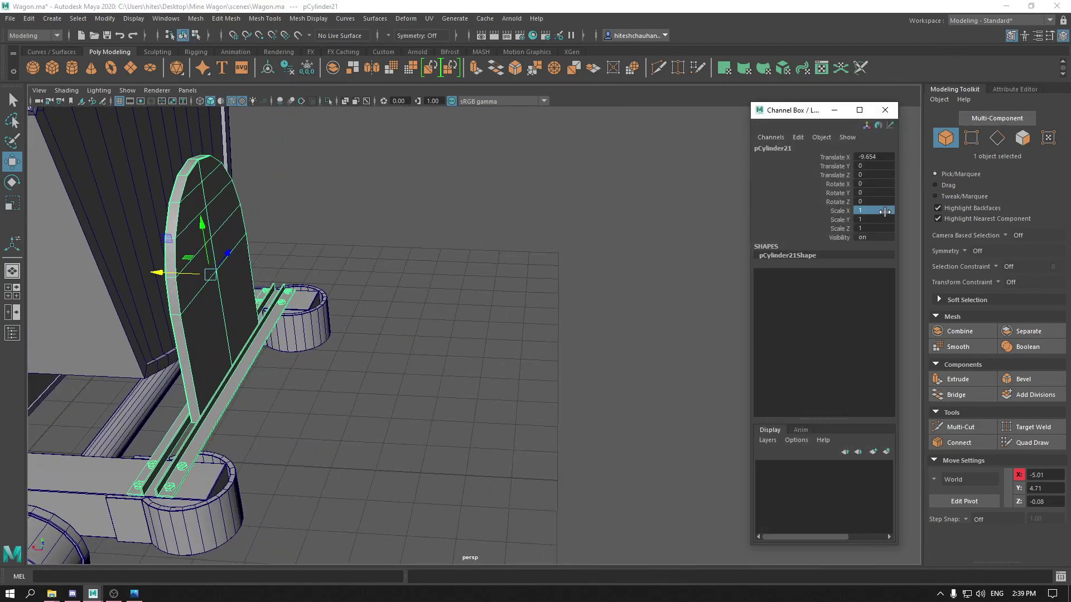
pyautogui.press('Return')
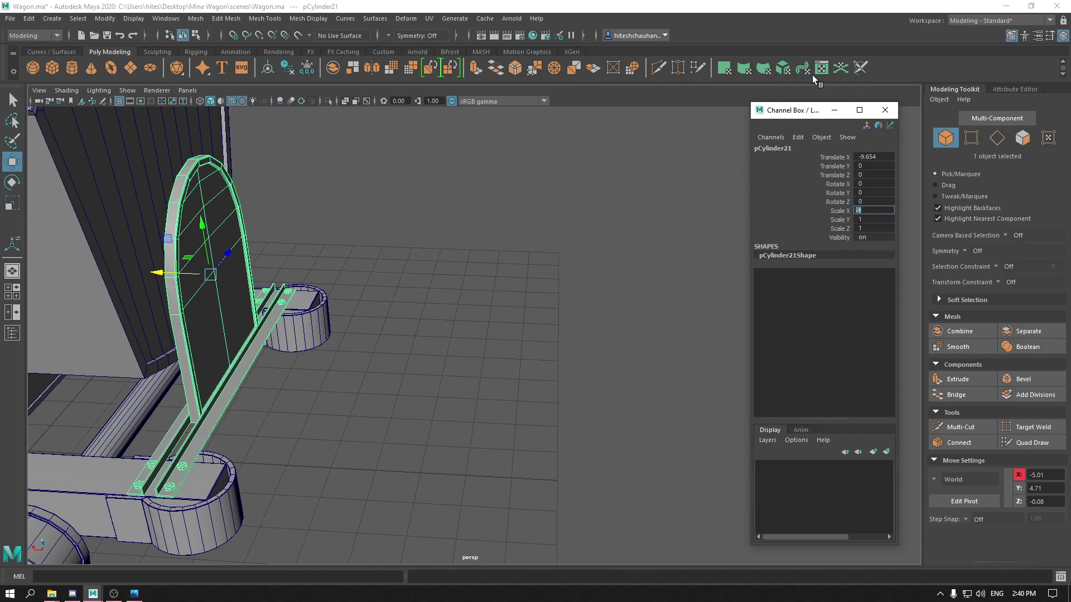
pyautogui.click(884, 110)
# Shift the mirrored panel assembly slightly along X toward the wagon body in the front view and deselect it.
pyautogui.keyDown('alt'); pyautogui.moveTo(717, 168); pyautogui.dragTo(597, 306); pyautogui.keyUp('alt')
pyautogui.press('space')
pyautogui.keyDown('alt'); pyautogui.moveTo(770, 287); pyautogui.dragTo(395, 287, button='middle'); pyautogui.keyUp('alt')
pyautogui.keyDown('alt'); pyautogui.moveTo(45, 249); pyautogui.dragTo(356, 330, button='middle'); pyautogui.keyUp('alt')
pyautogui.keyDown('alt'); pyautogui.moveTo(68, 360); pyautogui.dragTo(827, 395, button='middle'); pyautogui.keyUp('alt')
pyautogui.scroll(2, 407, 390)
pyautogui.keyDown('alt'); pyautogui.moveTo(373, 373); pyautogui.dragTo(915, 381, button='middle'); pyautogui.keyUp('alt')
pyautogui.keyDown('alt'); pyautogui.moveTo(509, 248); pyautogui.dragTo(361, 299, button='middle'); pyautogui.keyUp('alt')
pyautogui.scroll(-2, 424, 285)
pyautogui.scroll(-4, 358, 273)
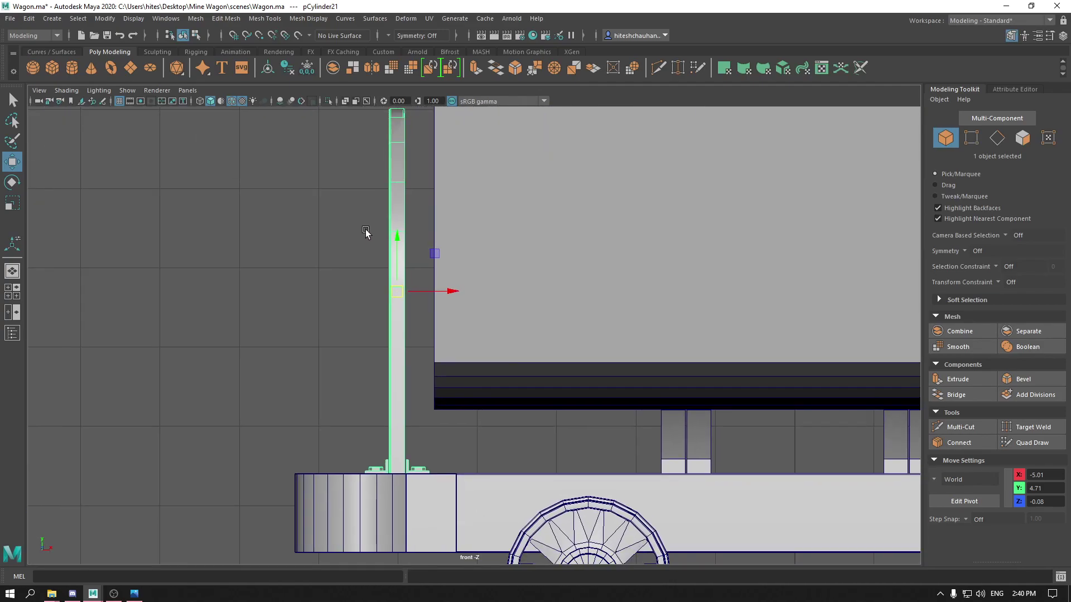
pyautogui.keyDown('alt'); pyautogui.moveTo(343, 219); pyautogui.dragTo(321, 265, button='middle'); pyautogui.keyUp('alt')
pyautogui.scroll(1, 335, 284)
pyautogui.keyDown('alt'); pyautogui.moveTo(347, 314); pyautogui.dragTo(346, 270, button='middle'); pyautogui.keyUp('alt')
pyautogui.moveTo(420, 294); pyautogui.dragTo(454, 293)
pyautogui.press('space')
pyautogui.moveTo(334, 299); pyautogui.dragTo(297, 280)
pyautogui.click(530, 304)
pyautogui.scroll(-7, 512, 335)
pyautogui.keyDown('alt'); pyautogui.moveTo(511, 335); pyautogui.dragTo(536, 323); pyautogui.keyUp('alt')
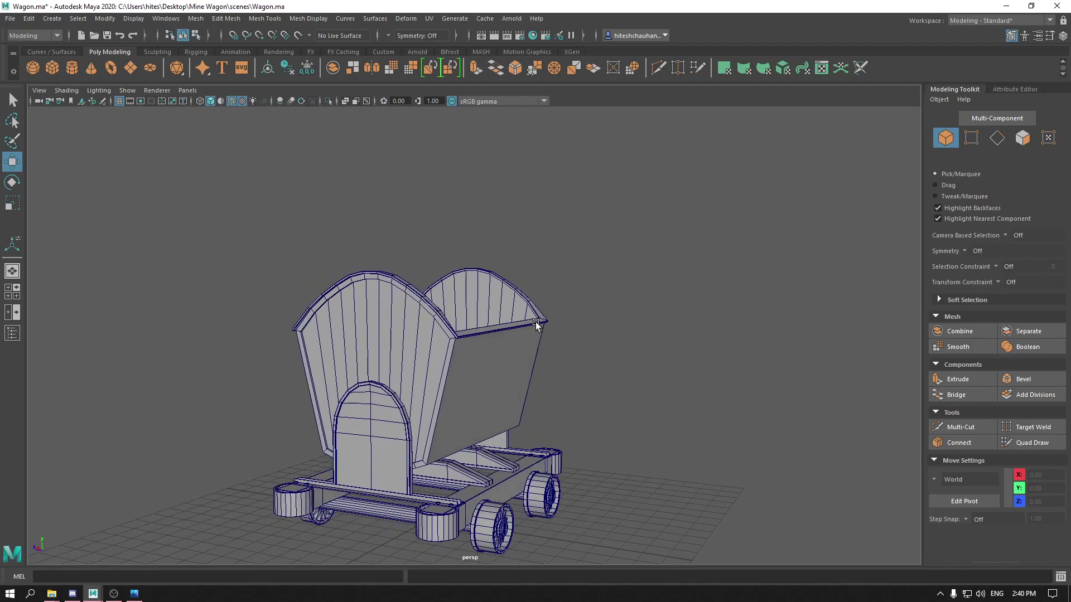
# Select the whole wagon in wireframe display and assign one material to all its parts.
pyautogui.keyDown('alt'); pyautogui.moveTo(543, 373); pyautogui.dragTo(483, 332); pyautogui.keyUp('alt')
pyautogui.press('4')
pyautogui.moveTo(215, 160); pyautogui.dragTo(705, 505)
pyautogui.moveTo(435, 283)
pyautogui.mouseDown(button='right')
pyautogui.moveTo(477, 538)
pyautogui.moveTo(462, 593)
pyautogui.moveTo(539, 558)
pyautogui.mouseUp(button='right')
# Return the perspective view to shaded display, clear the selection and turn off the wireframe overlay on the wagon.
pyautogui.press('5')
pyautogui.click(593, 337)
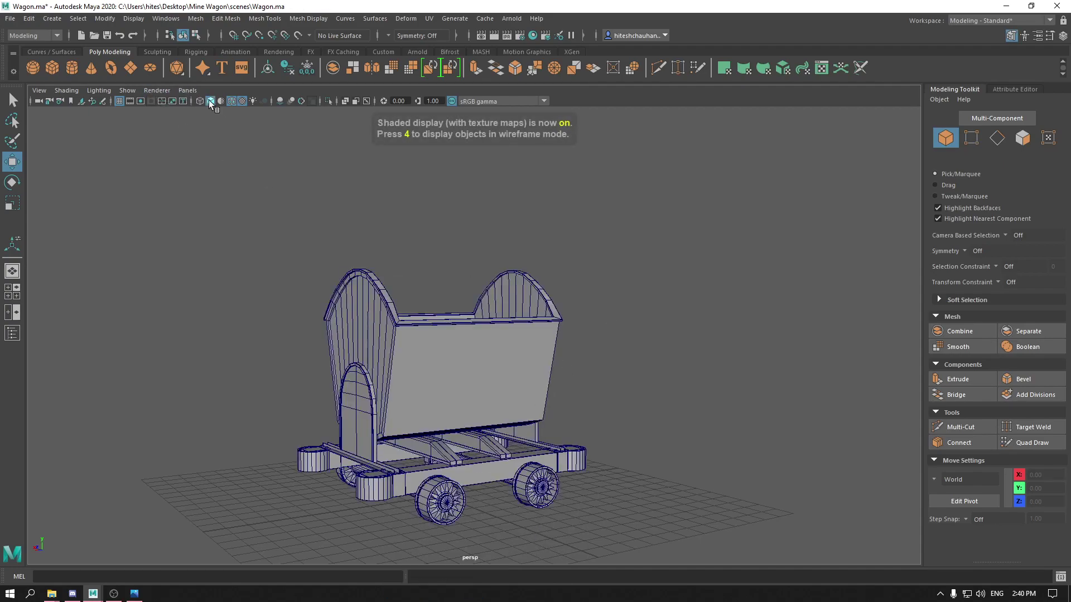
pyautogui.click(230, 102)
pyautogui.keyDown('alt'); pyautogui.moveTo(310, 214); pyautogui.dragTo(344, 224); pyautogui.keyUp('alt')
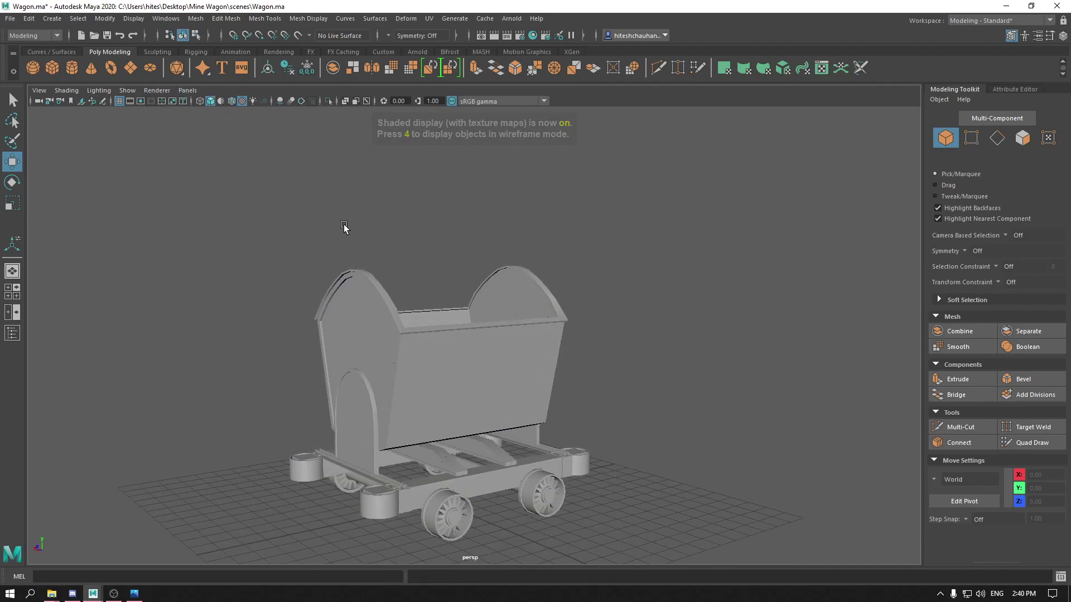